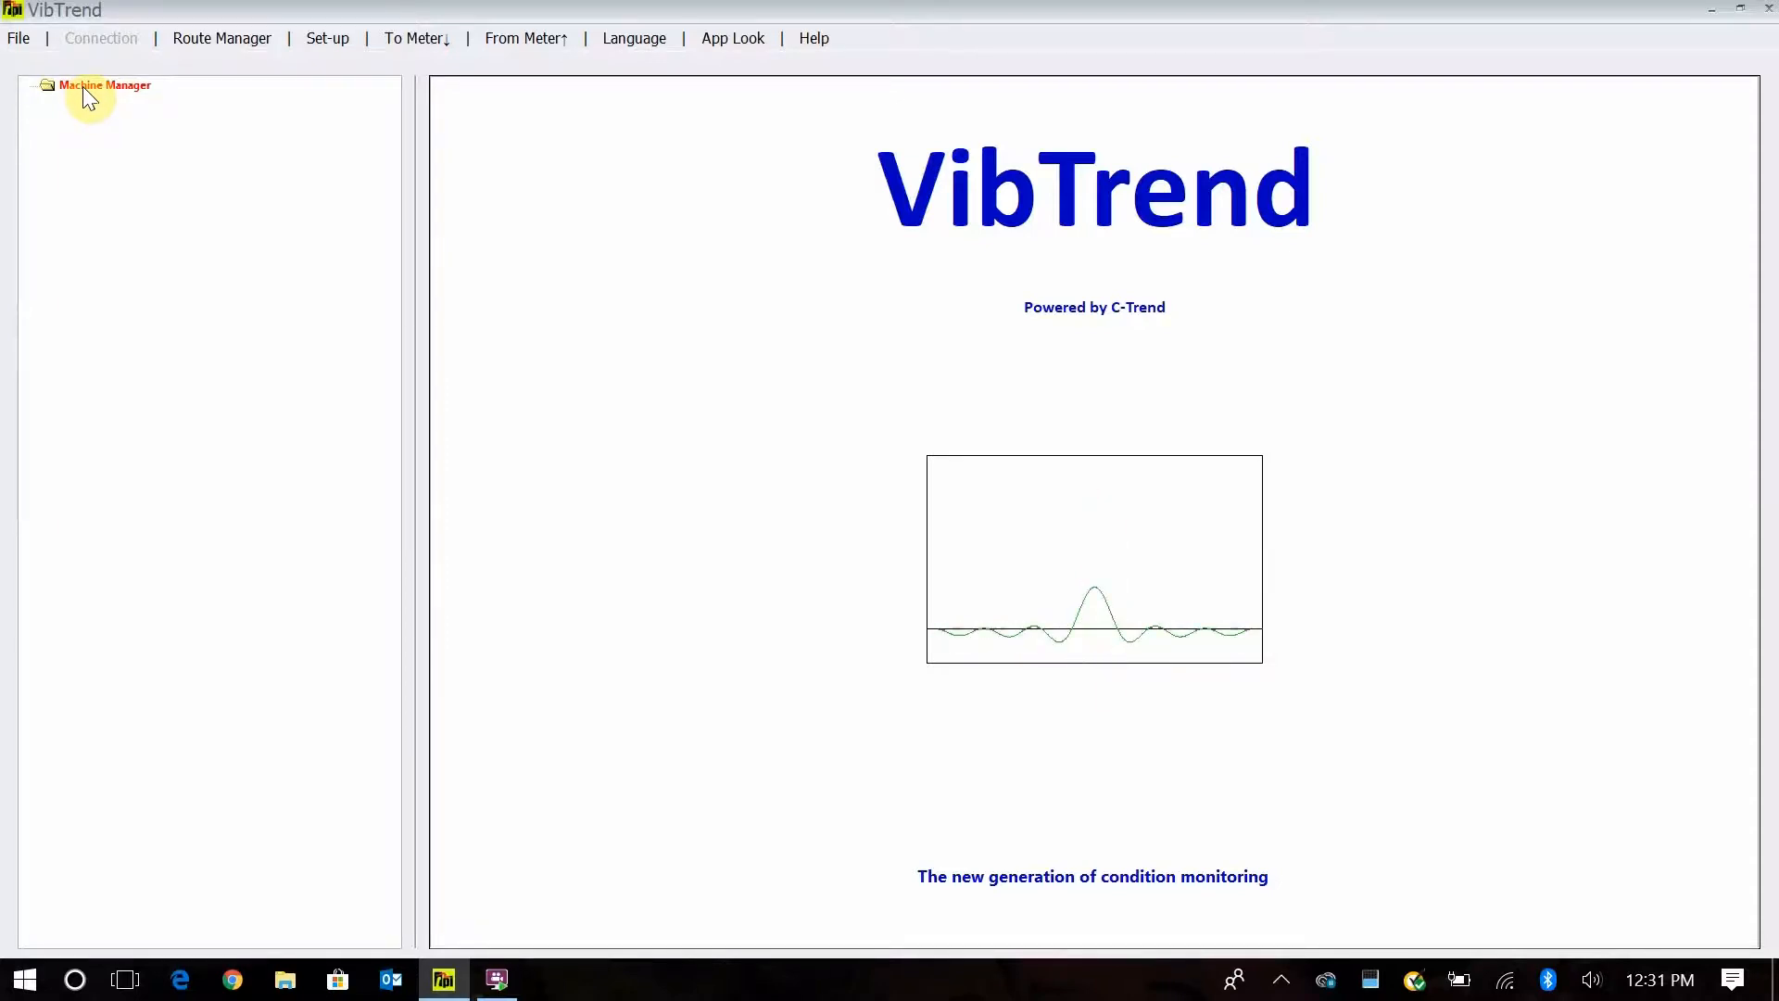
Add a machine named Pump #1 to the Machine Manager
right_click(86, 97)
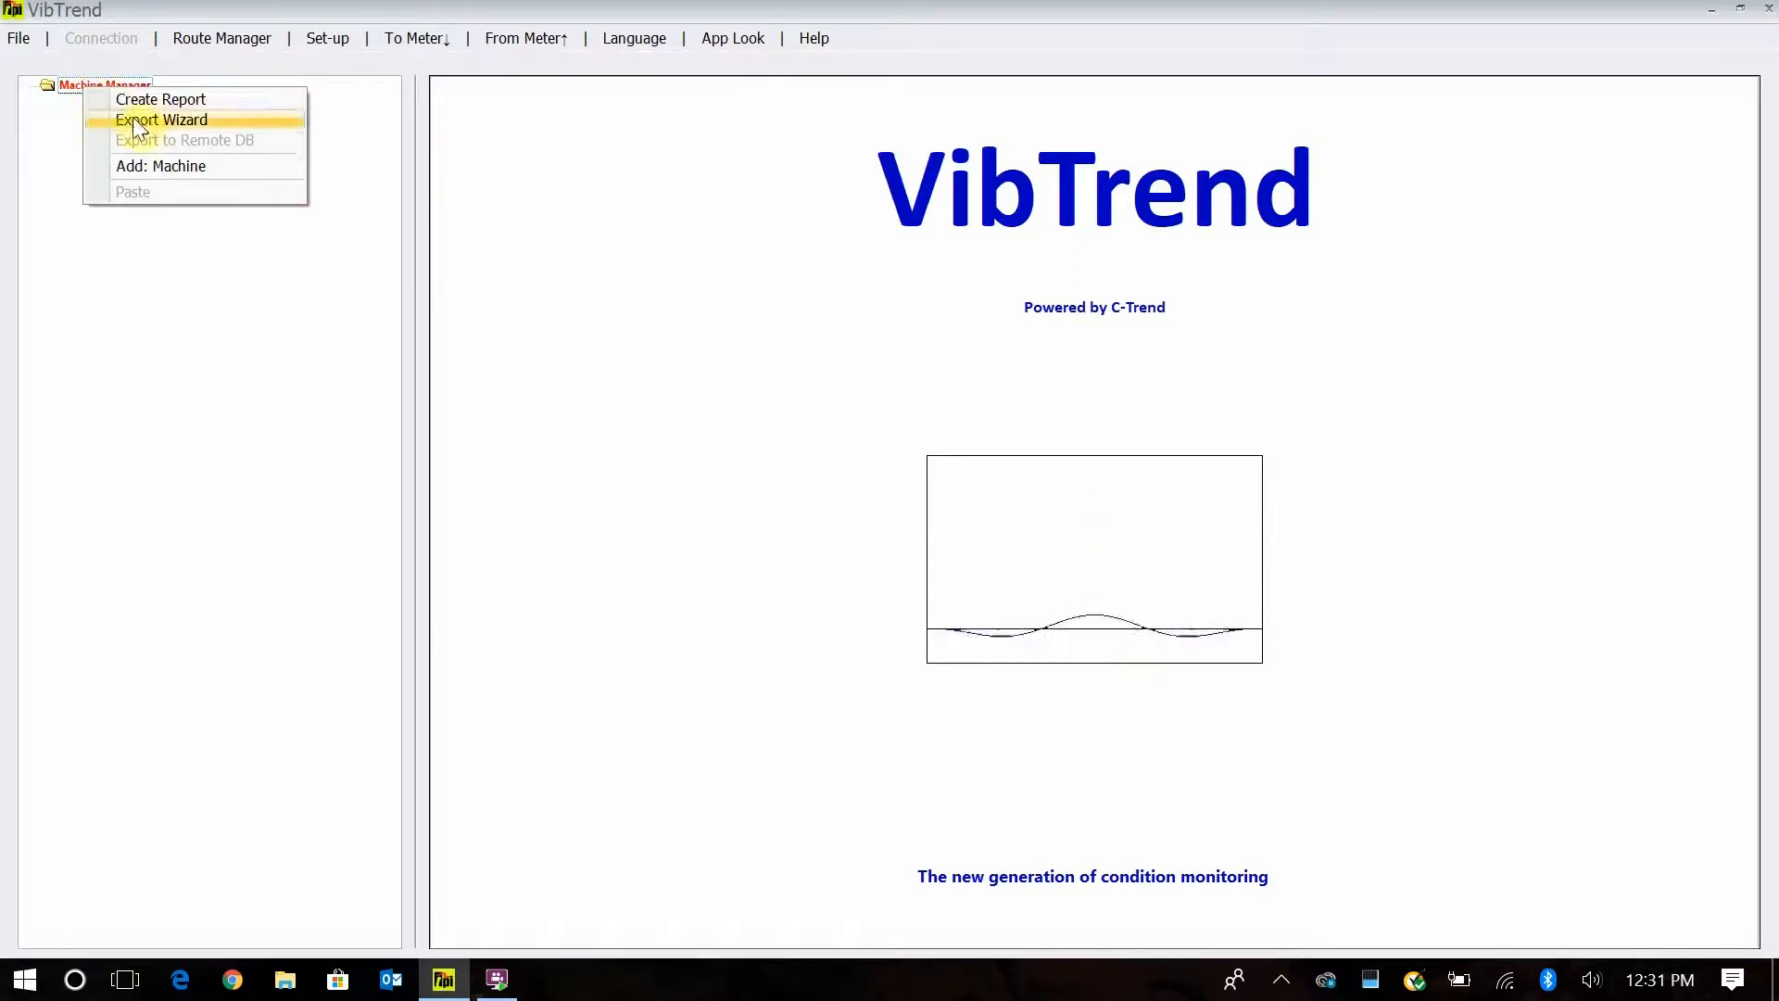
click(158, 165)
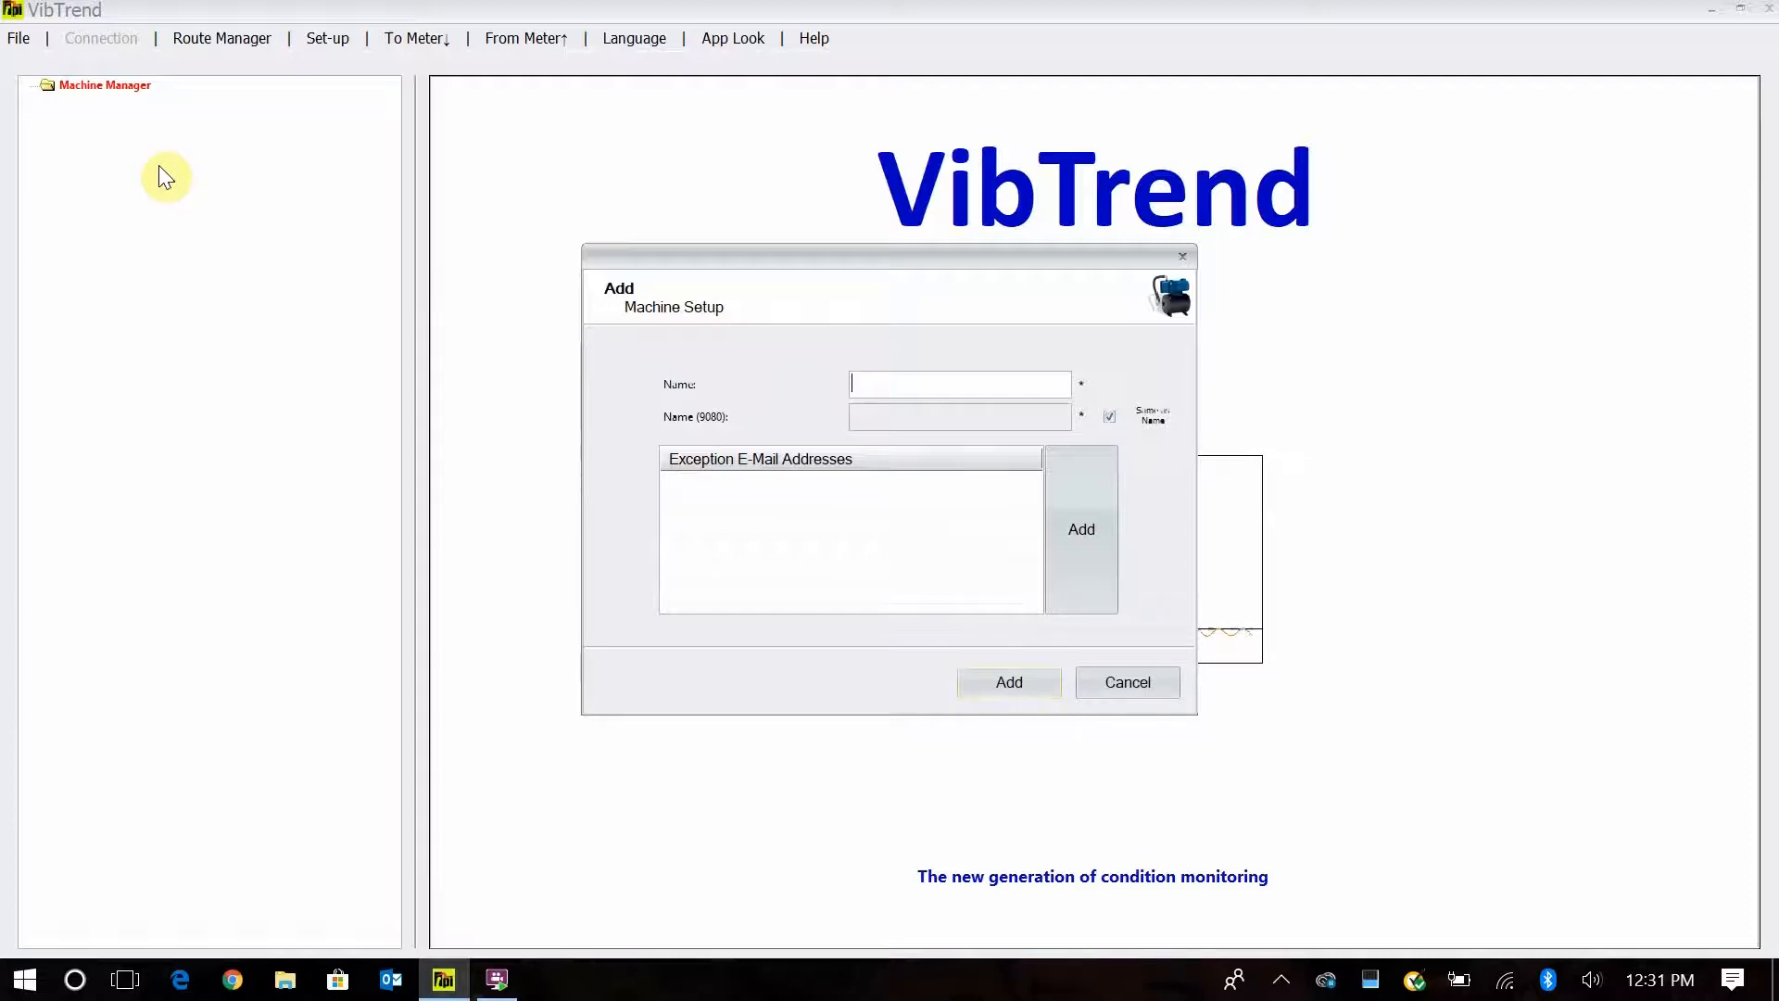
text(Pump )
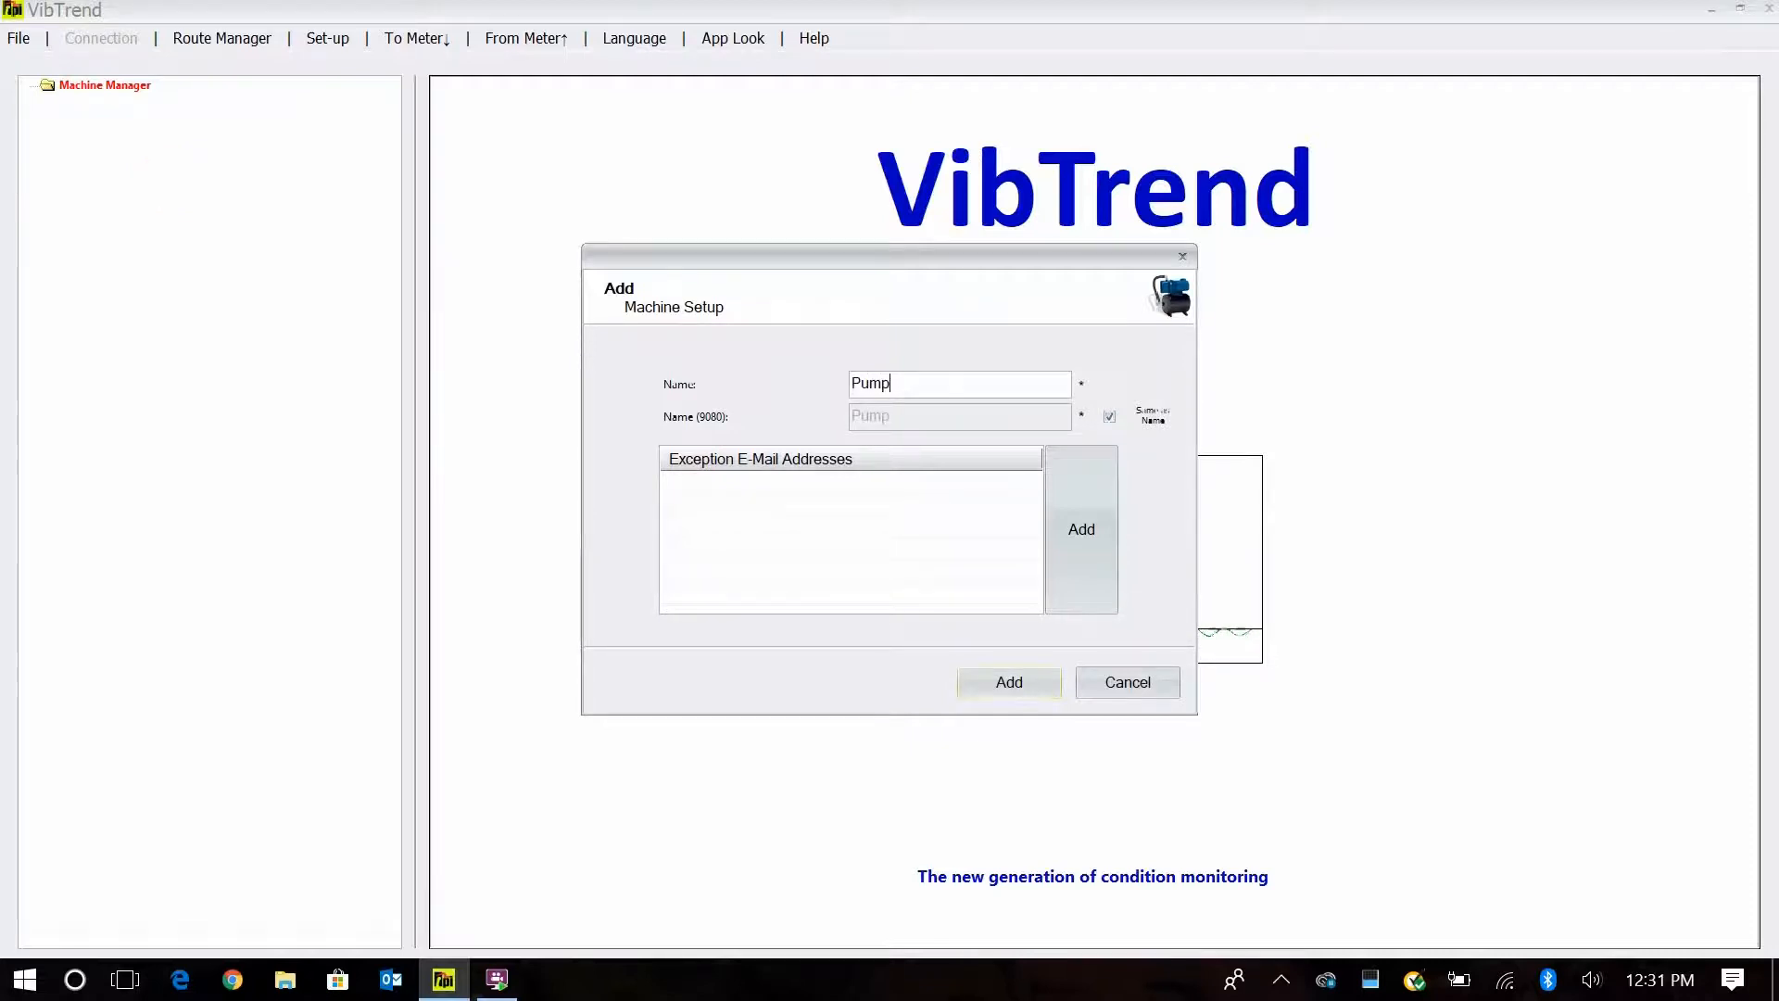
text(#1)
click(983, 684)
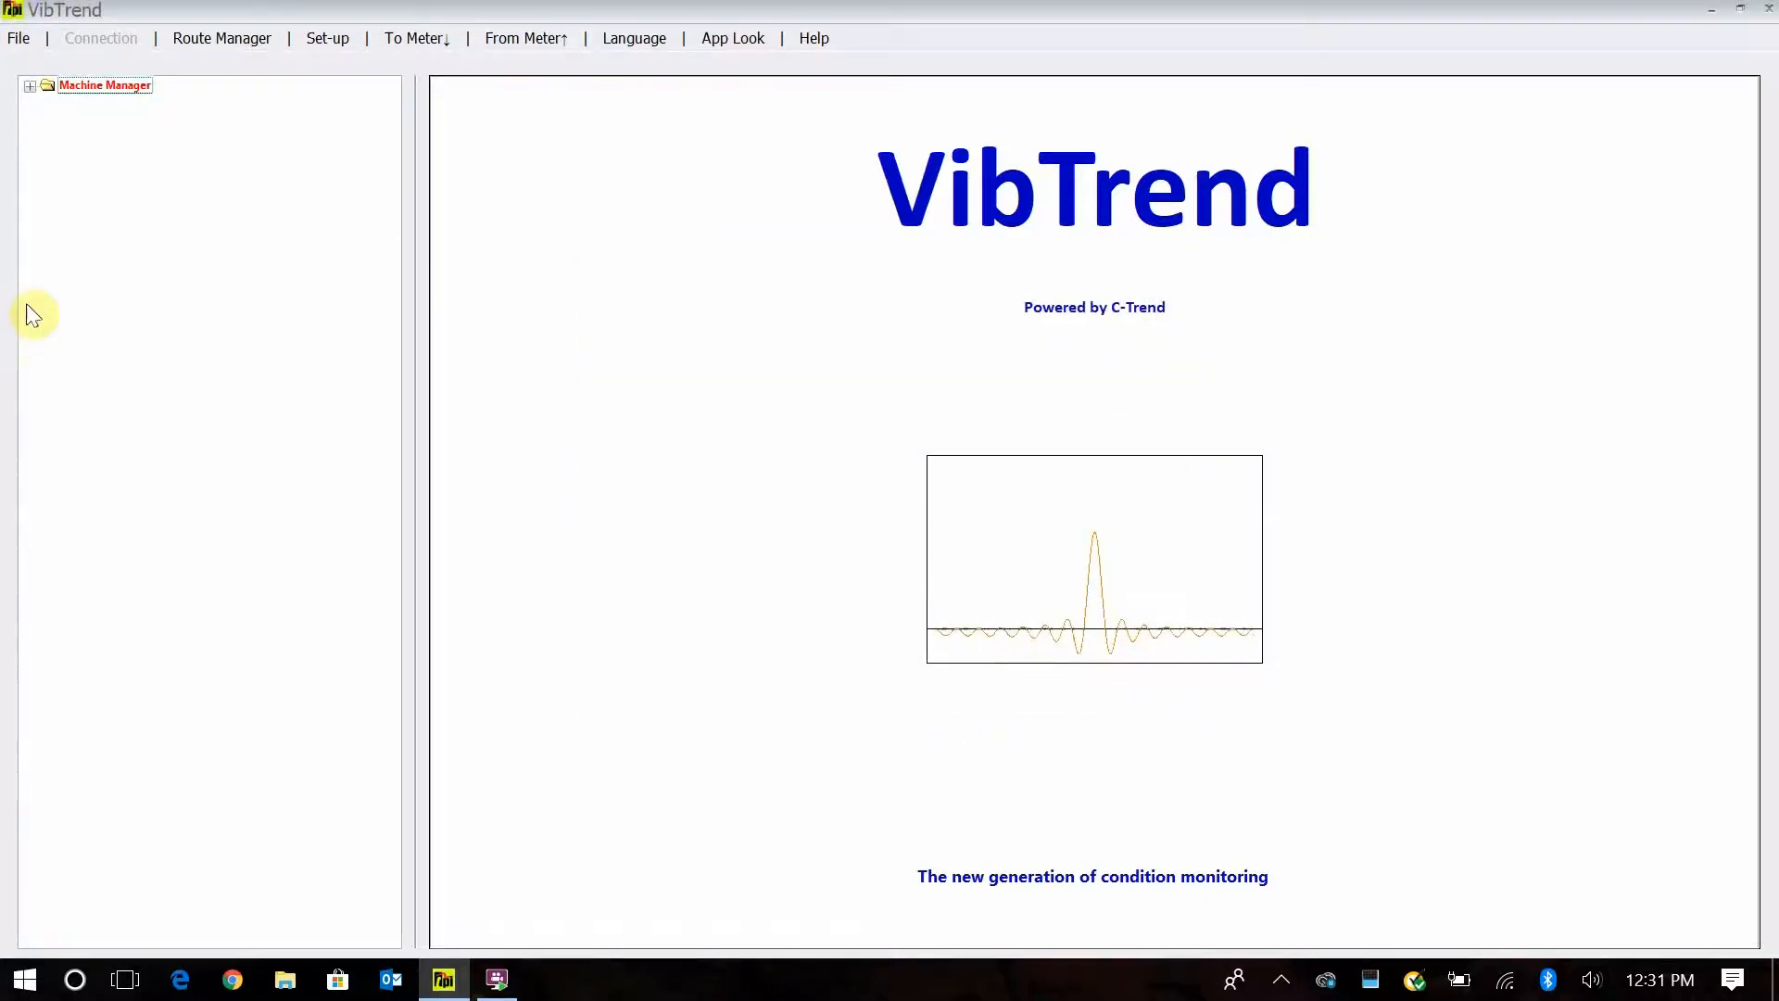
Add a vib point named MTR NDE to Pump #1, with an 1800 CPM run speed and ISO Group 1 Flexible alarm limits
click(29, 88)
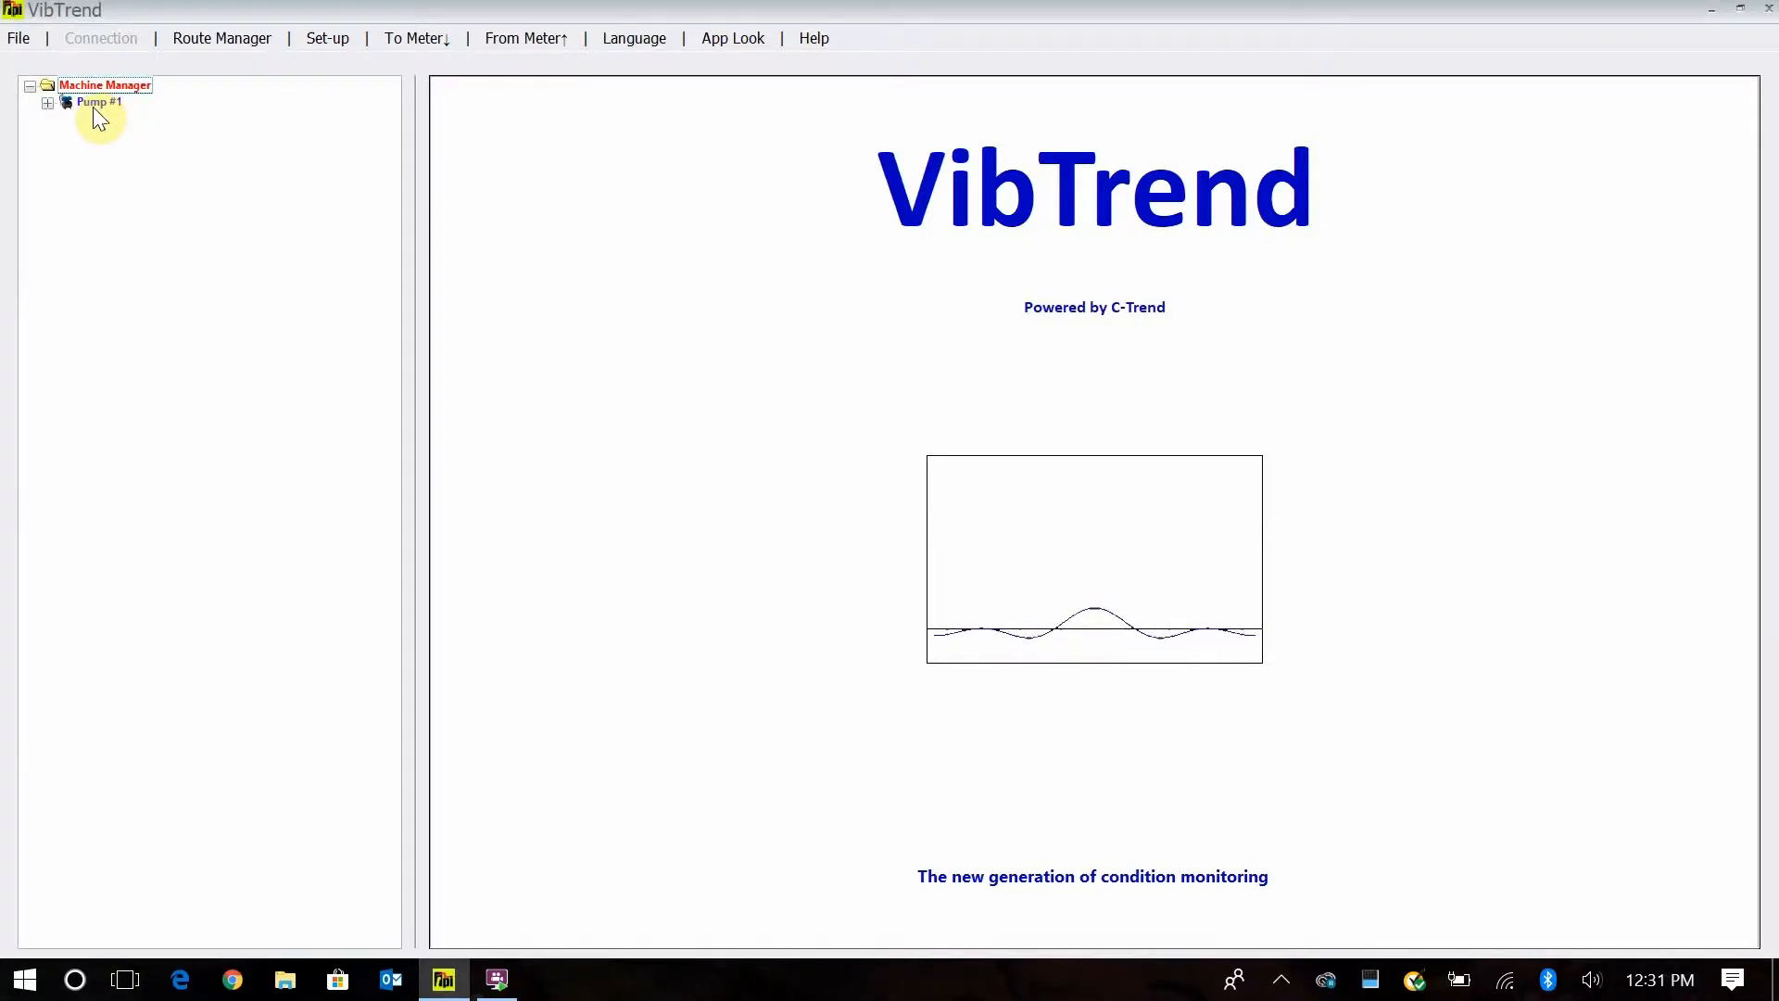
click(47, 106)
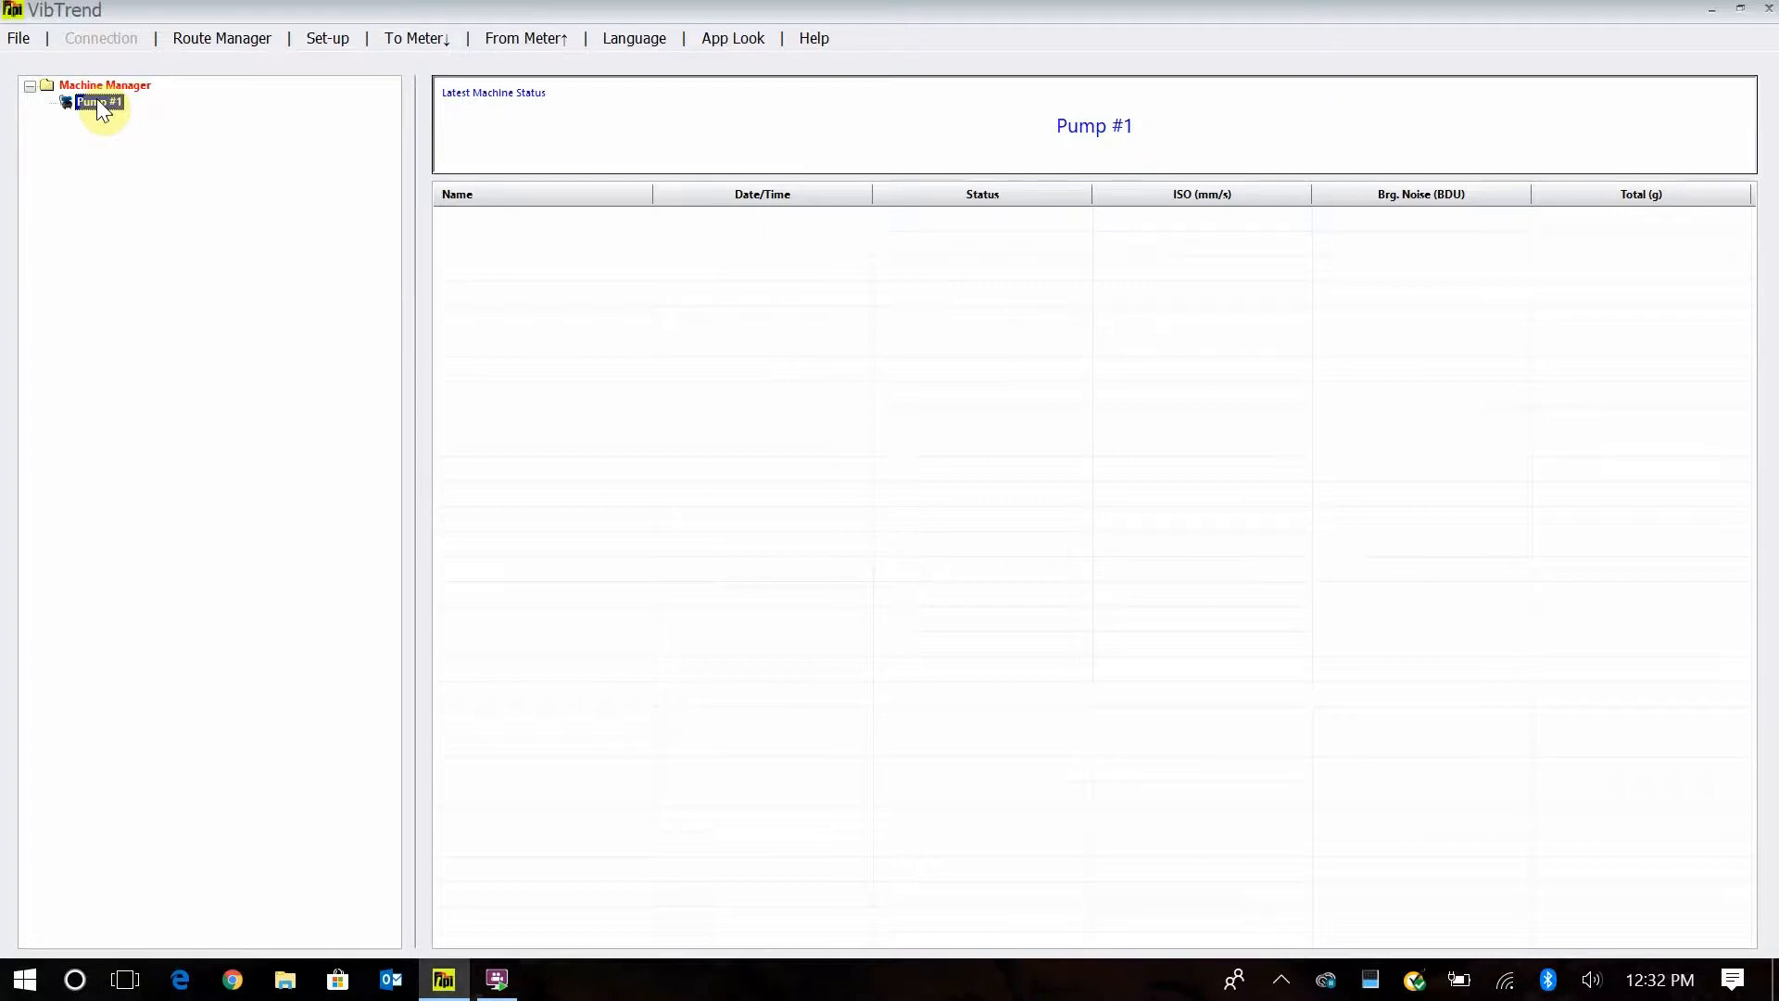
right_click(99, 104)
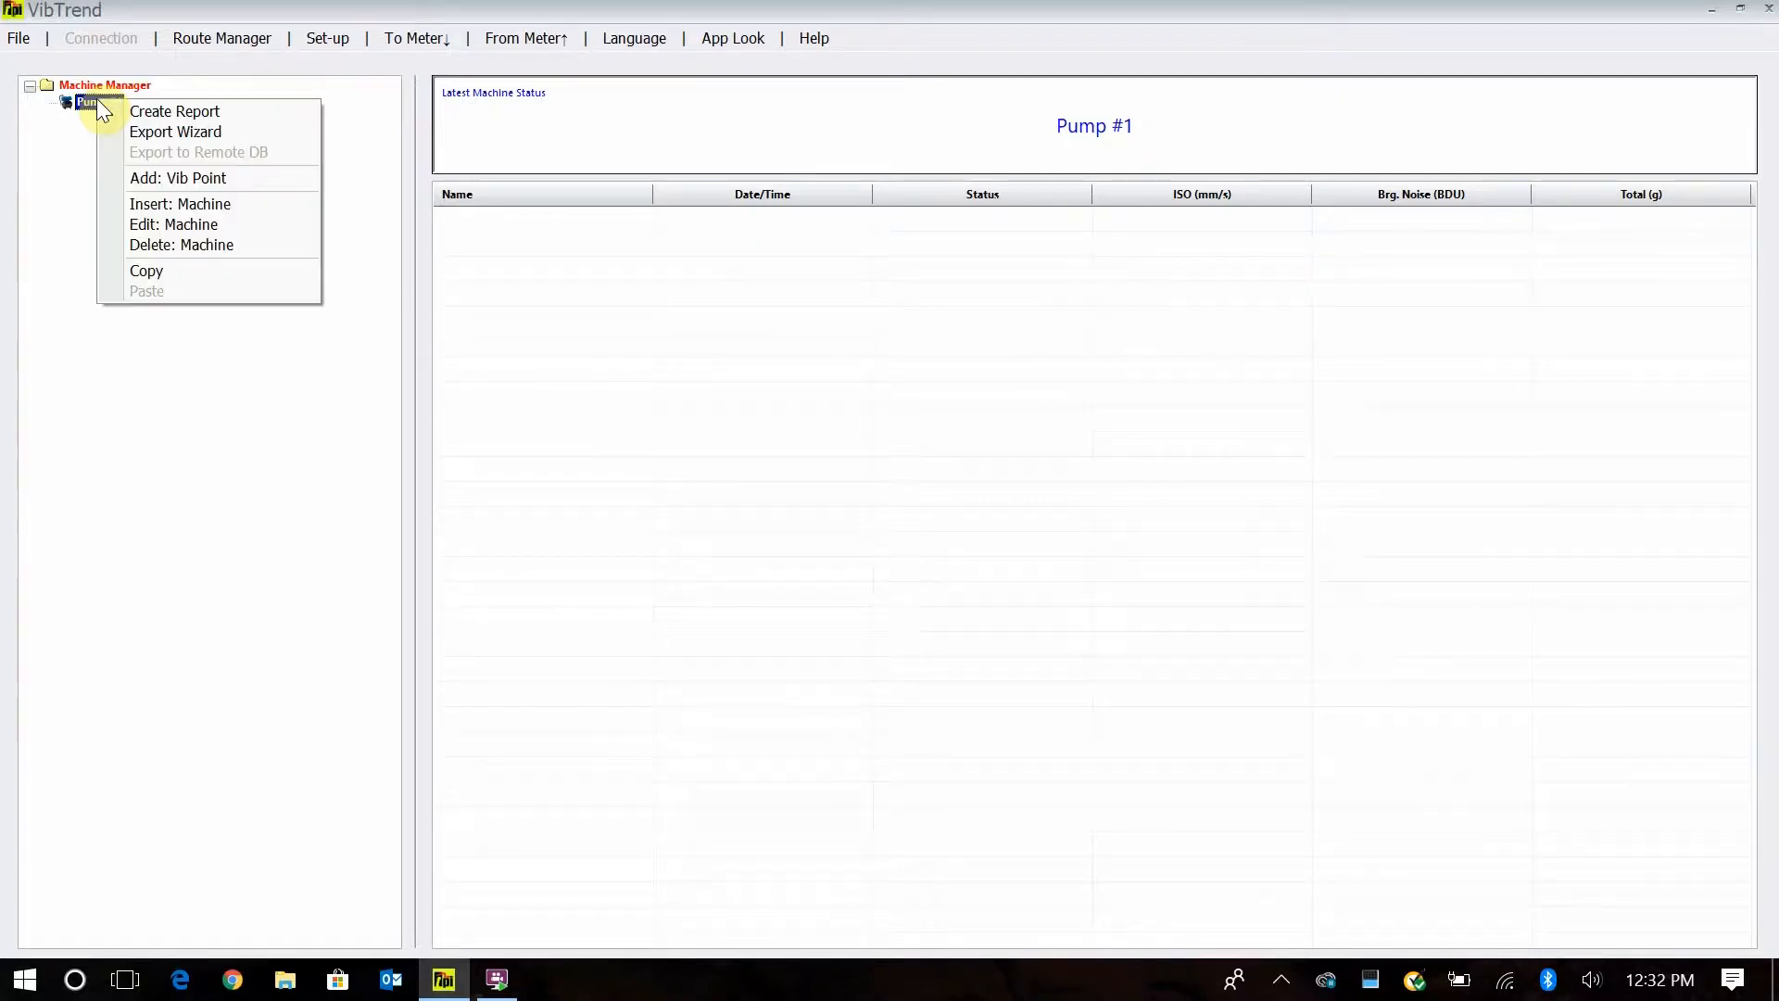
click(169, 180)
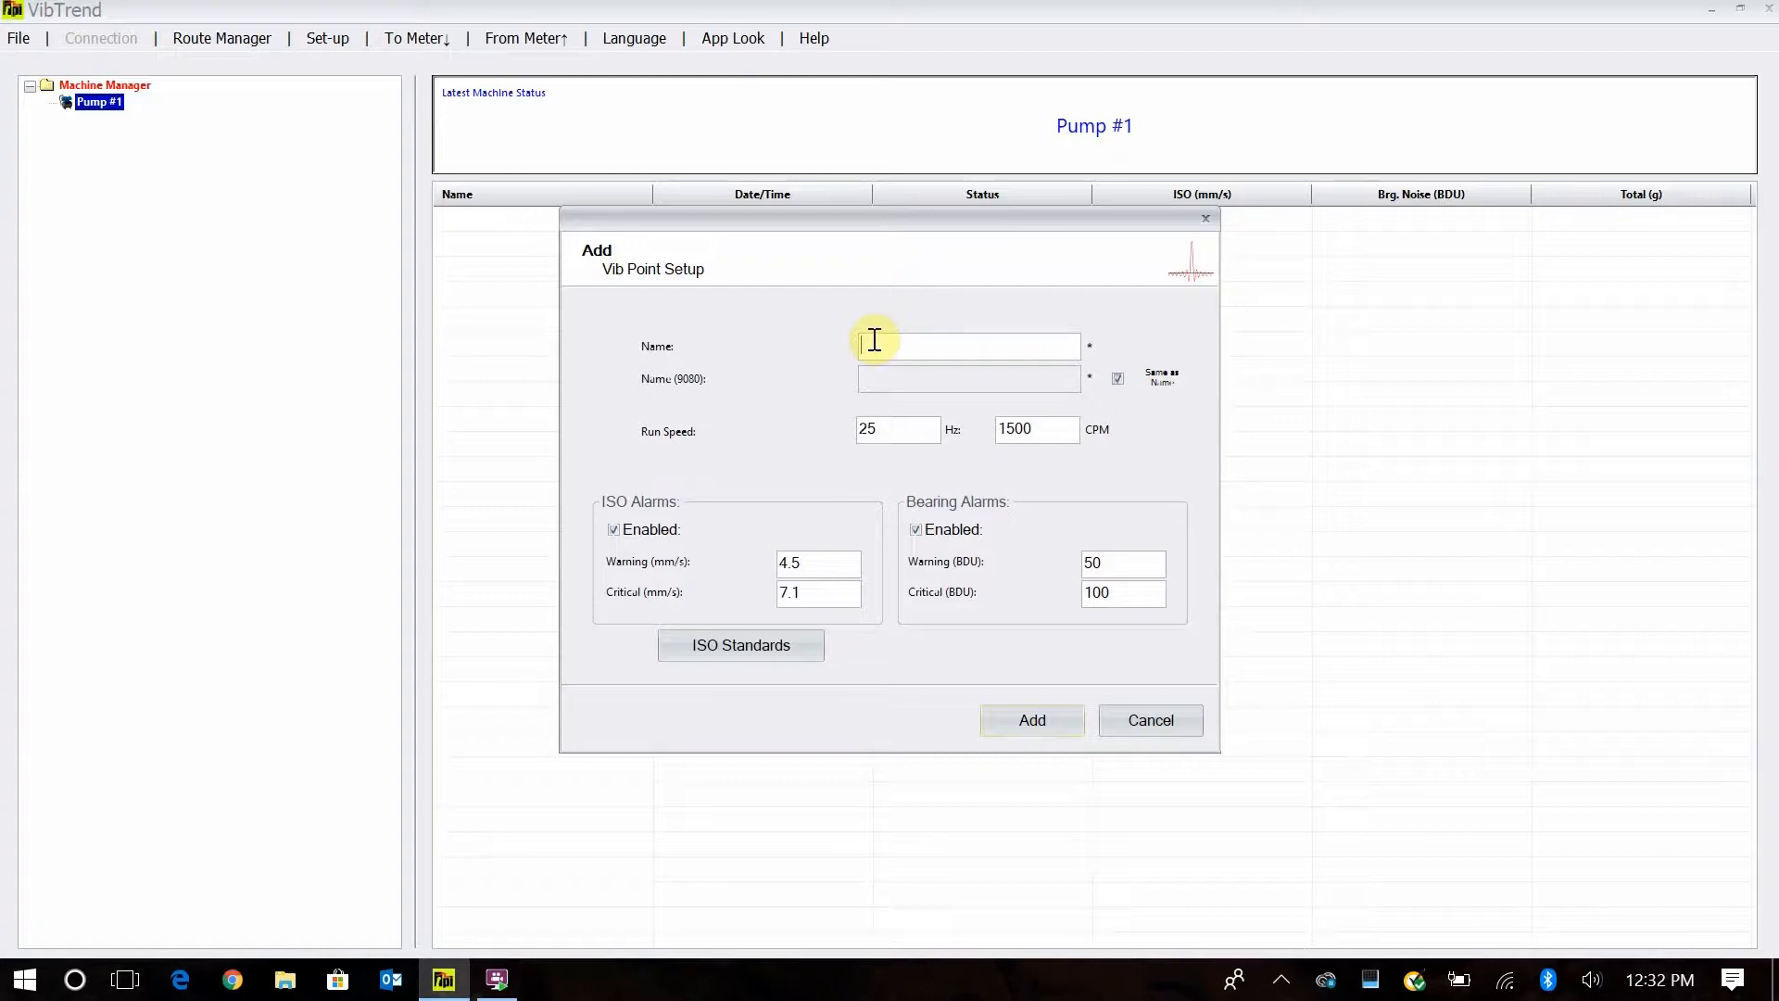
text(MTR NDE)
drag(1039, 429, 963, 425)
text(1800)
click(741, 644)
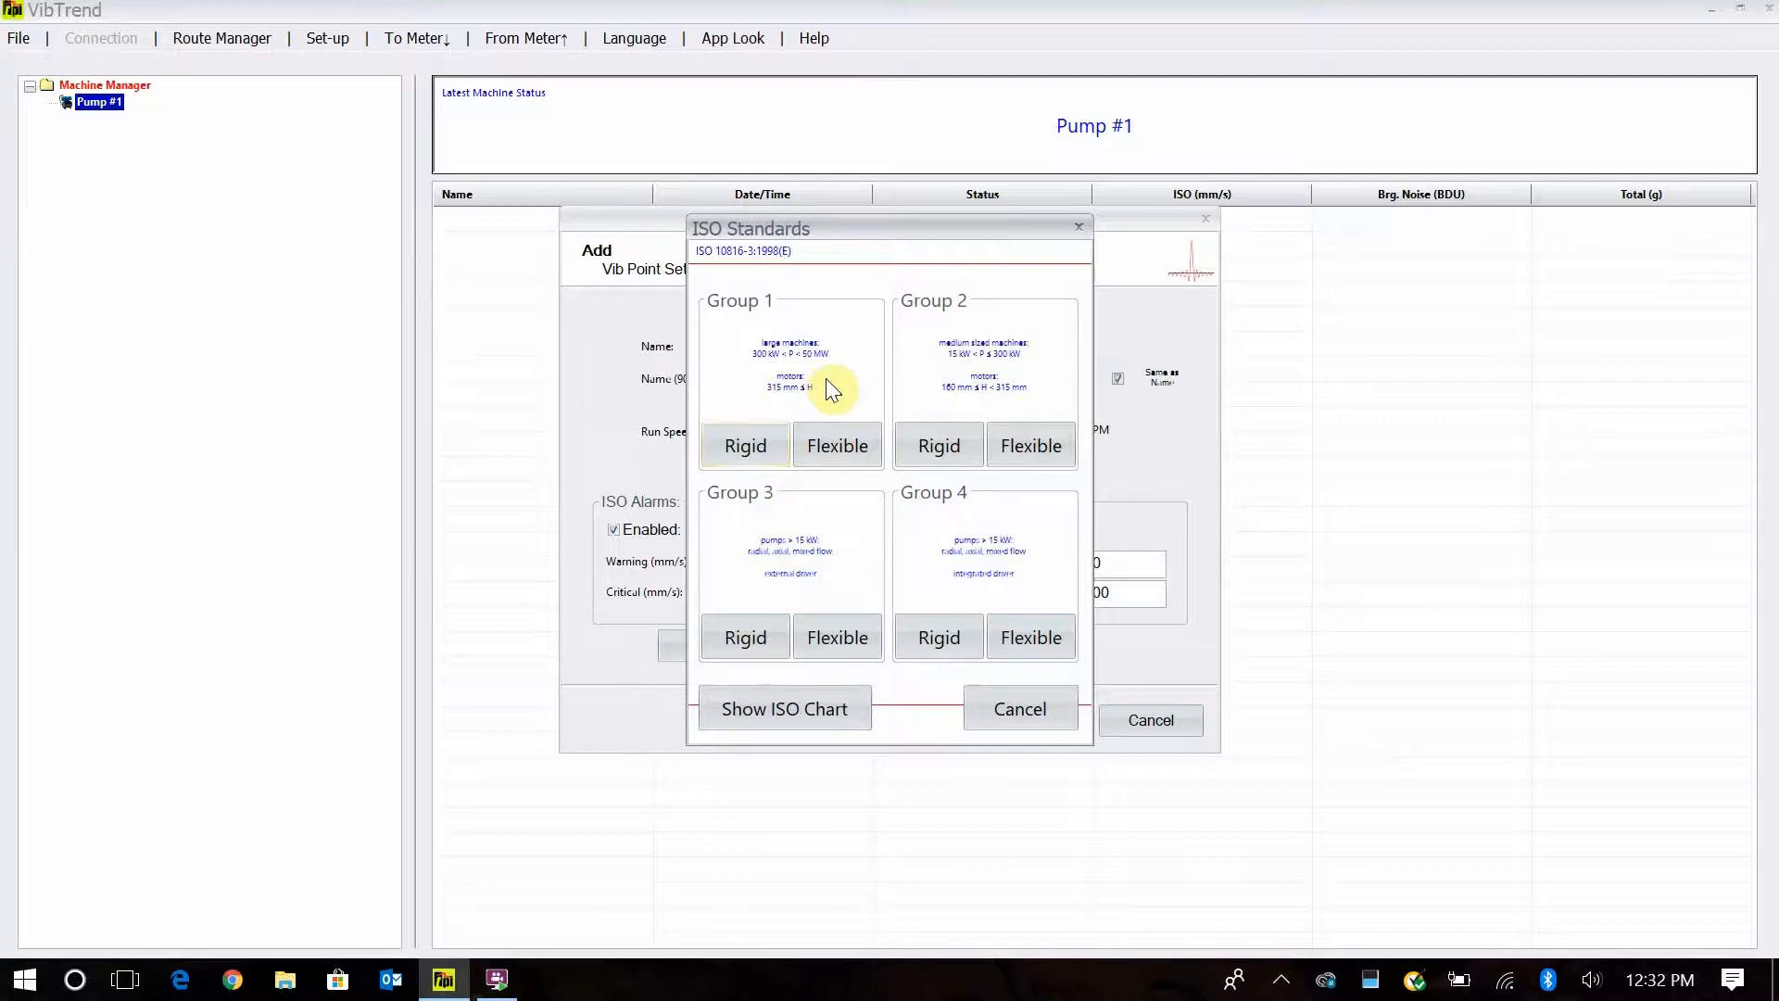
click(841, 447)
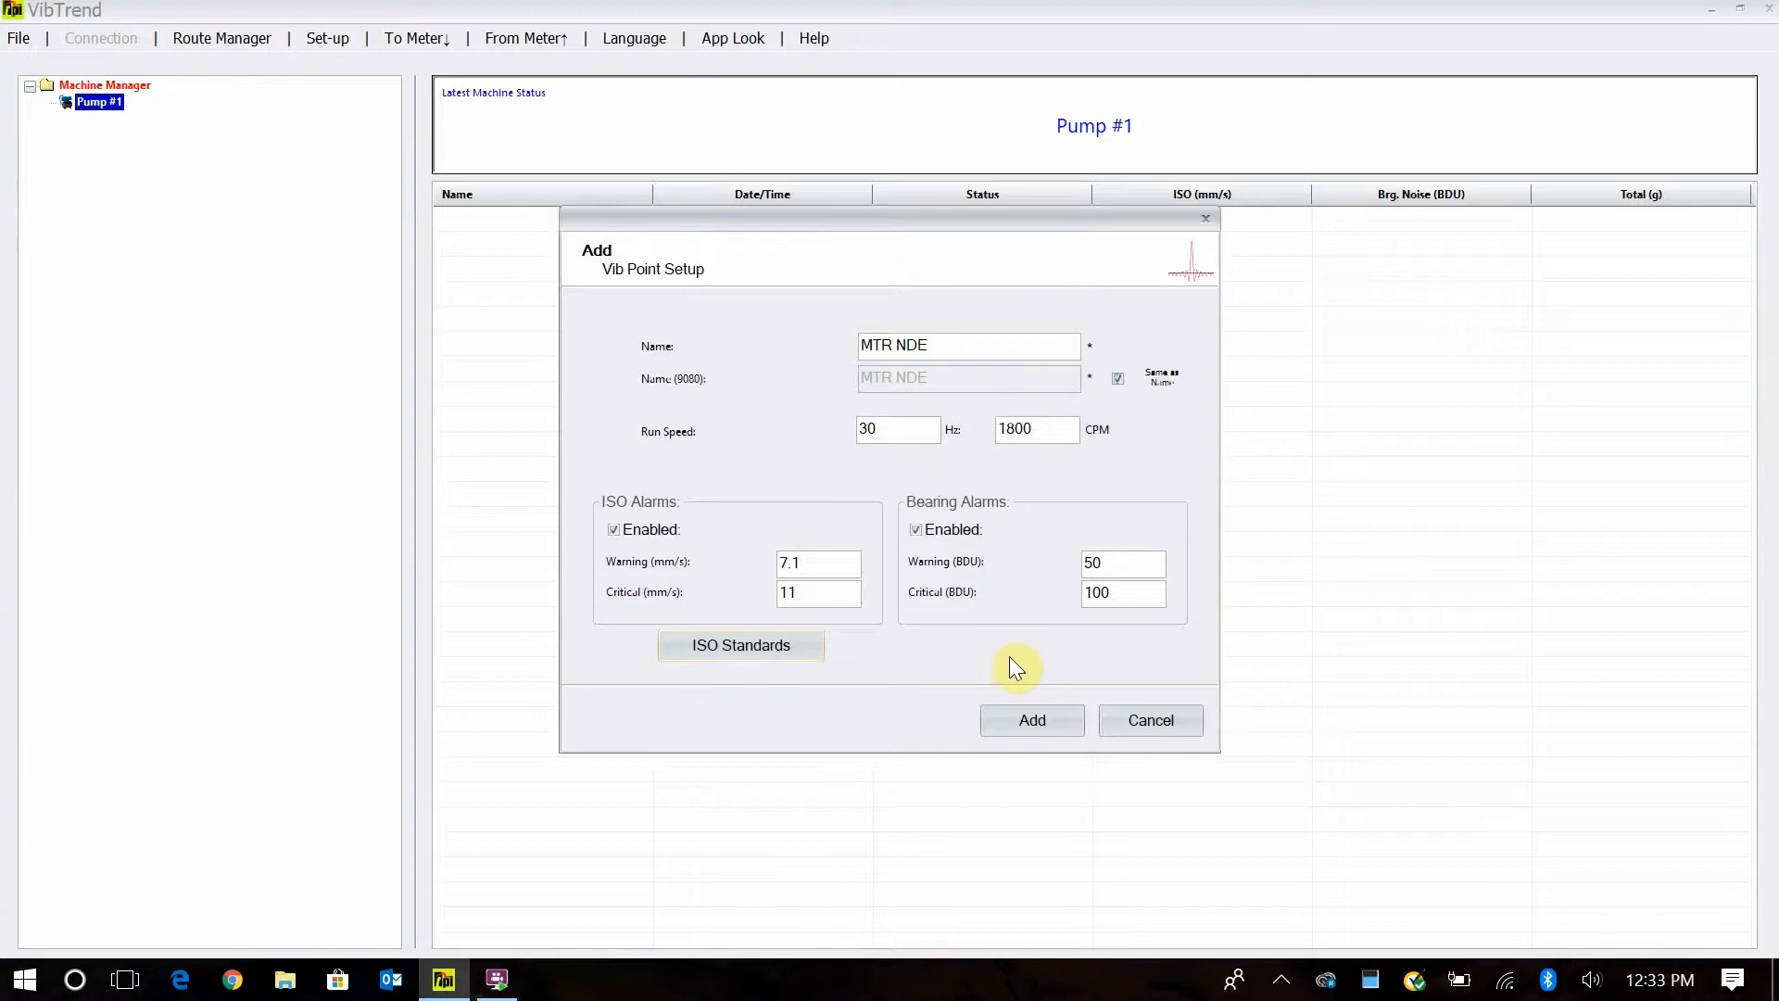
click(1040, 721)
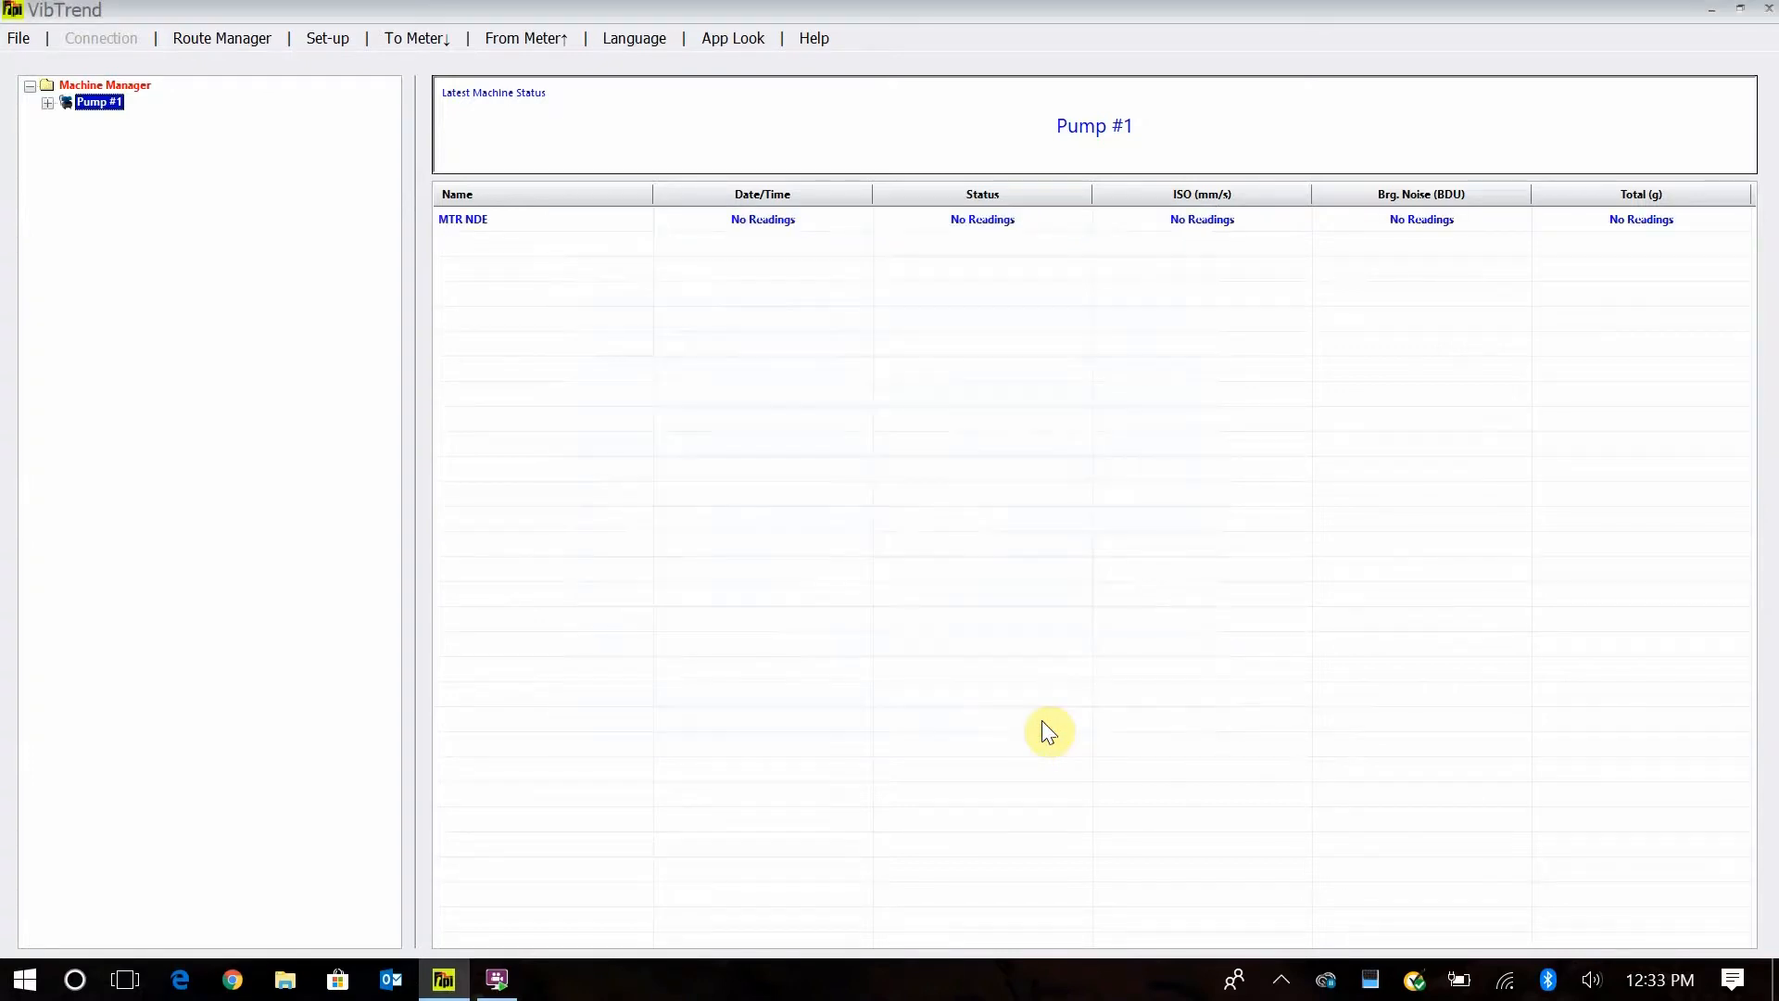
Expand Pump #1 in the machine tree and set the display units to CPM for the X-axis and Imperial for the Y-axis
click(48, 103)
click(330, 40)
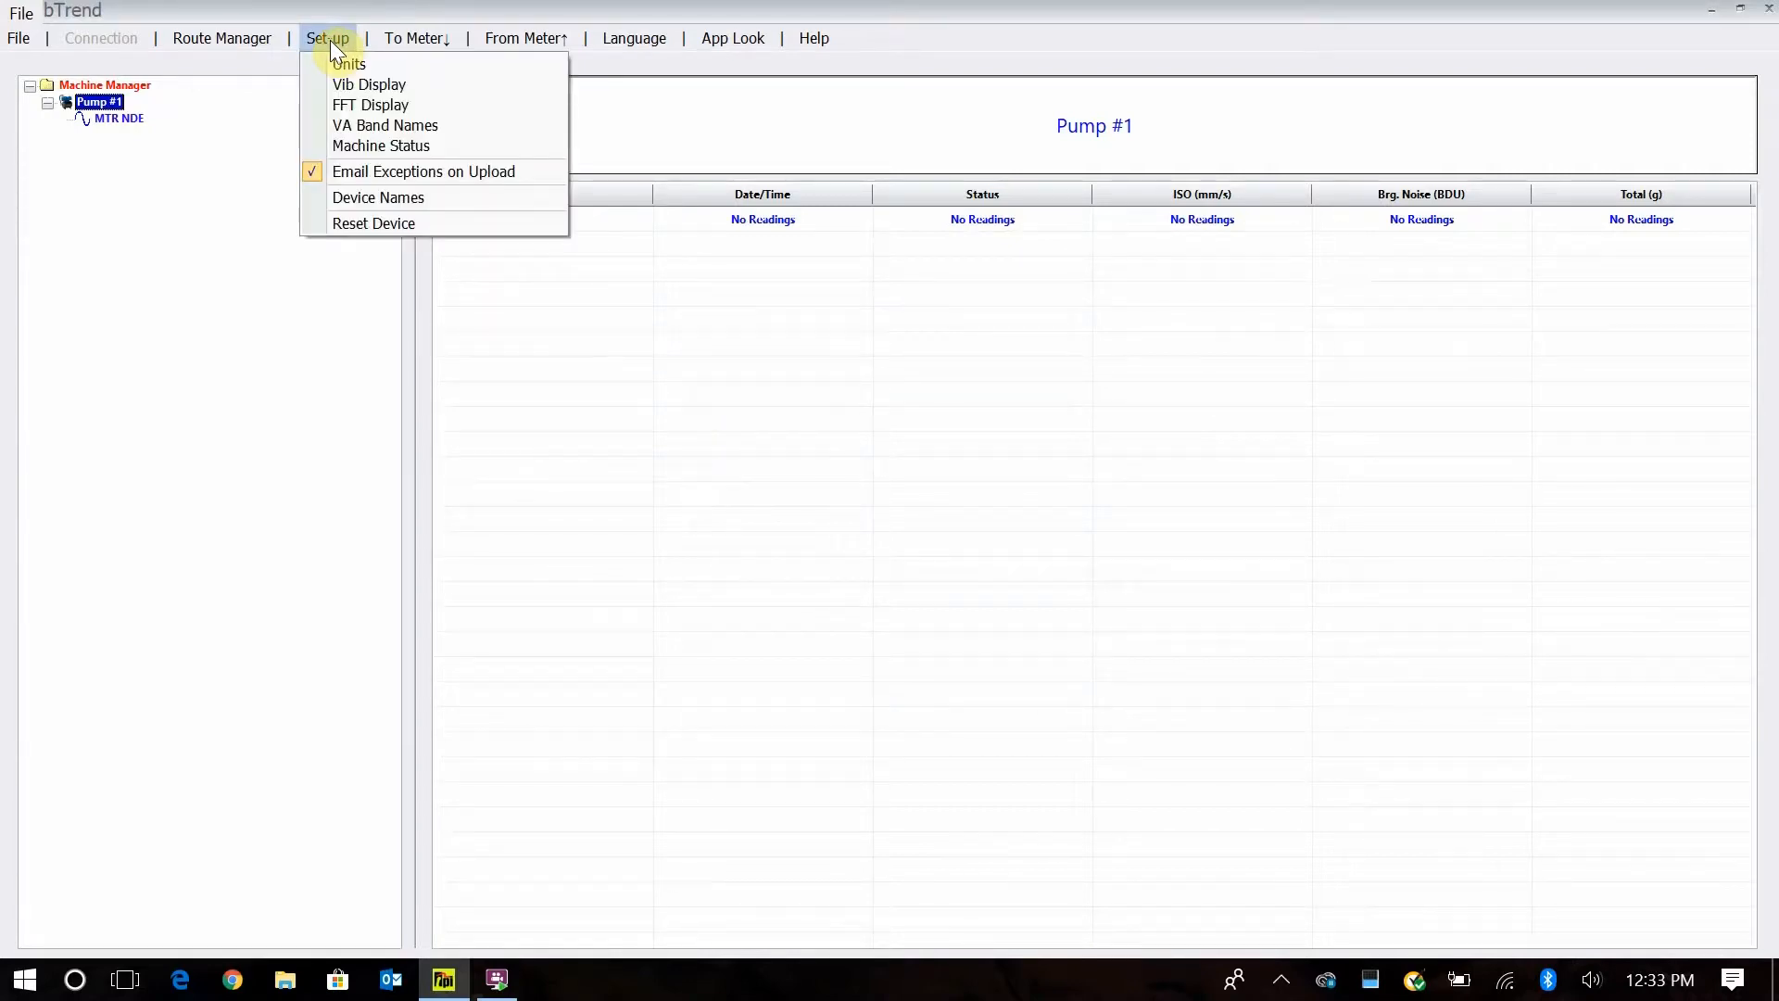
click(342, 62)
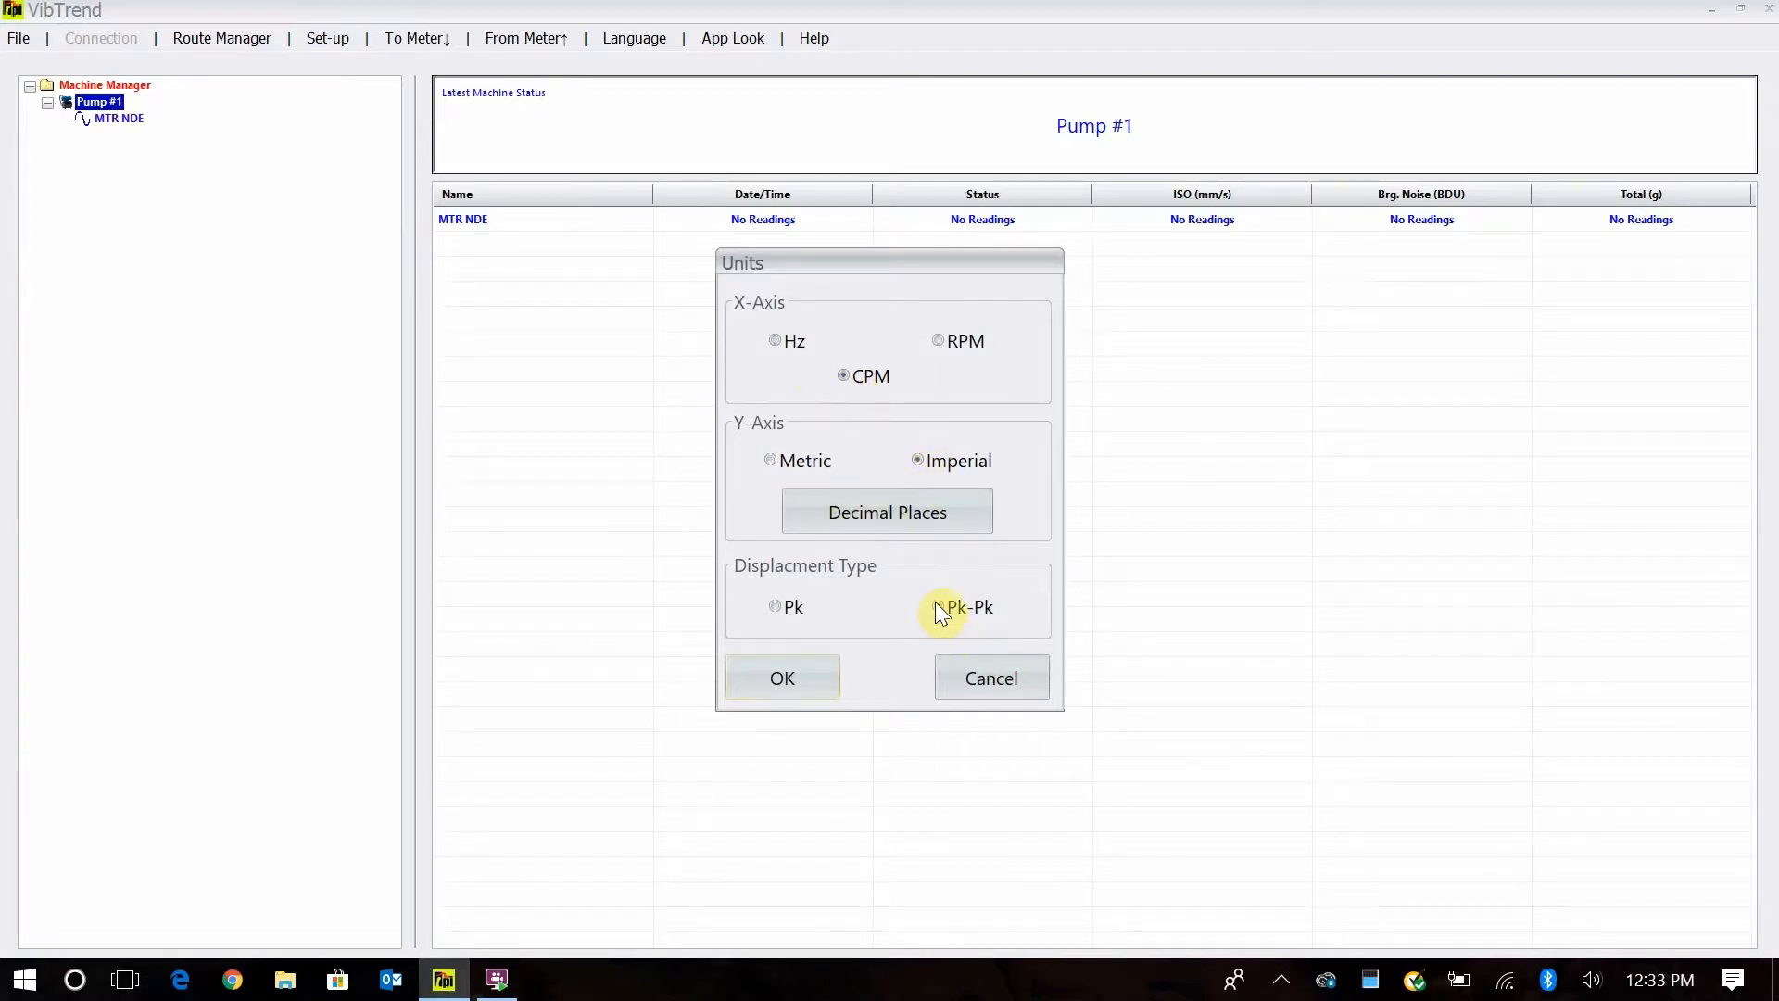
click(776, 679)
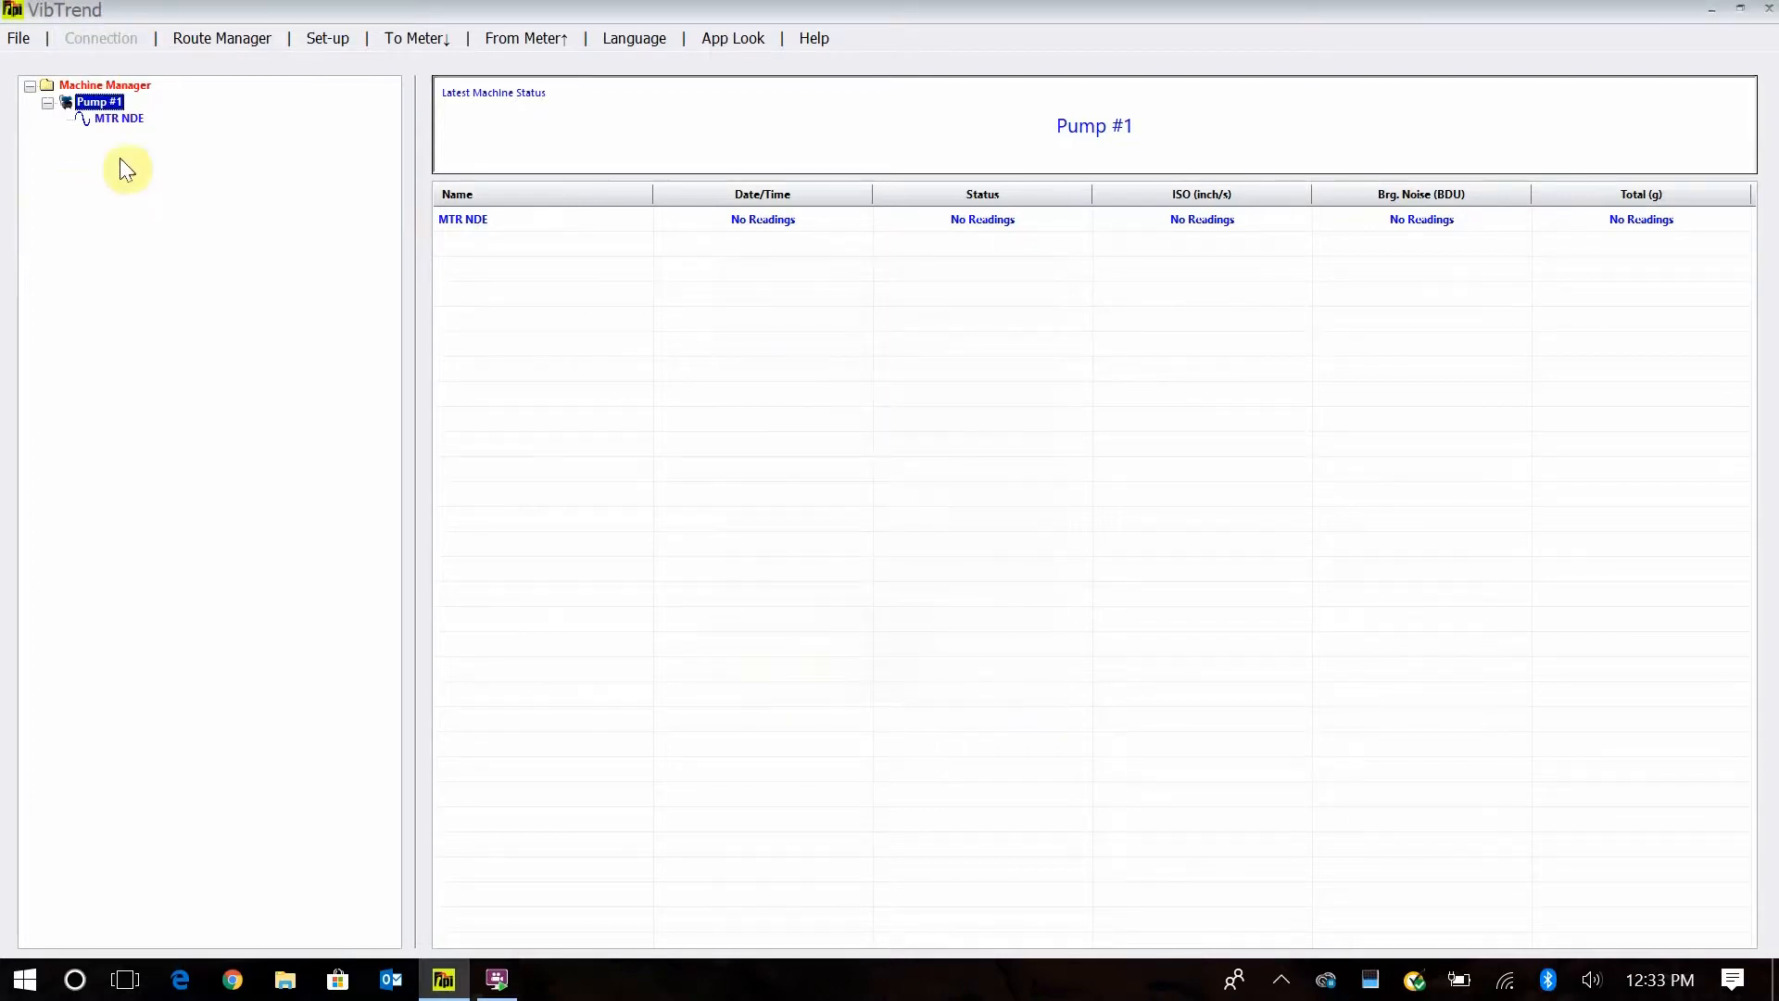
Start a second vib point under Pump #1 named MTR DE with a run speed of 1800 CPM
click(93, 99)
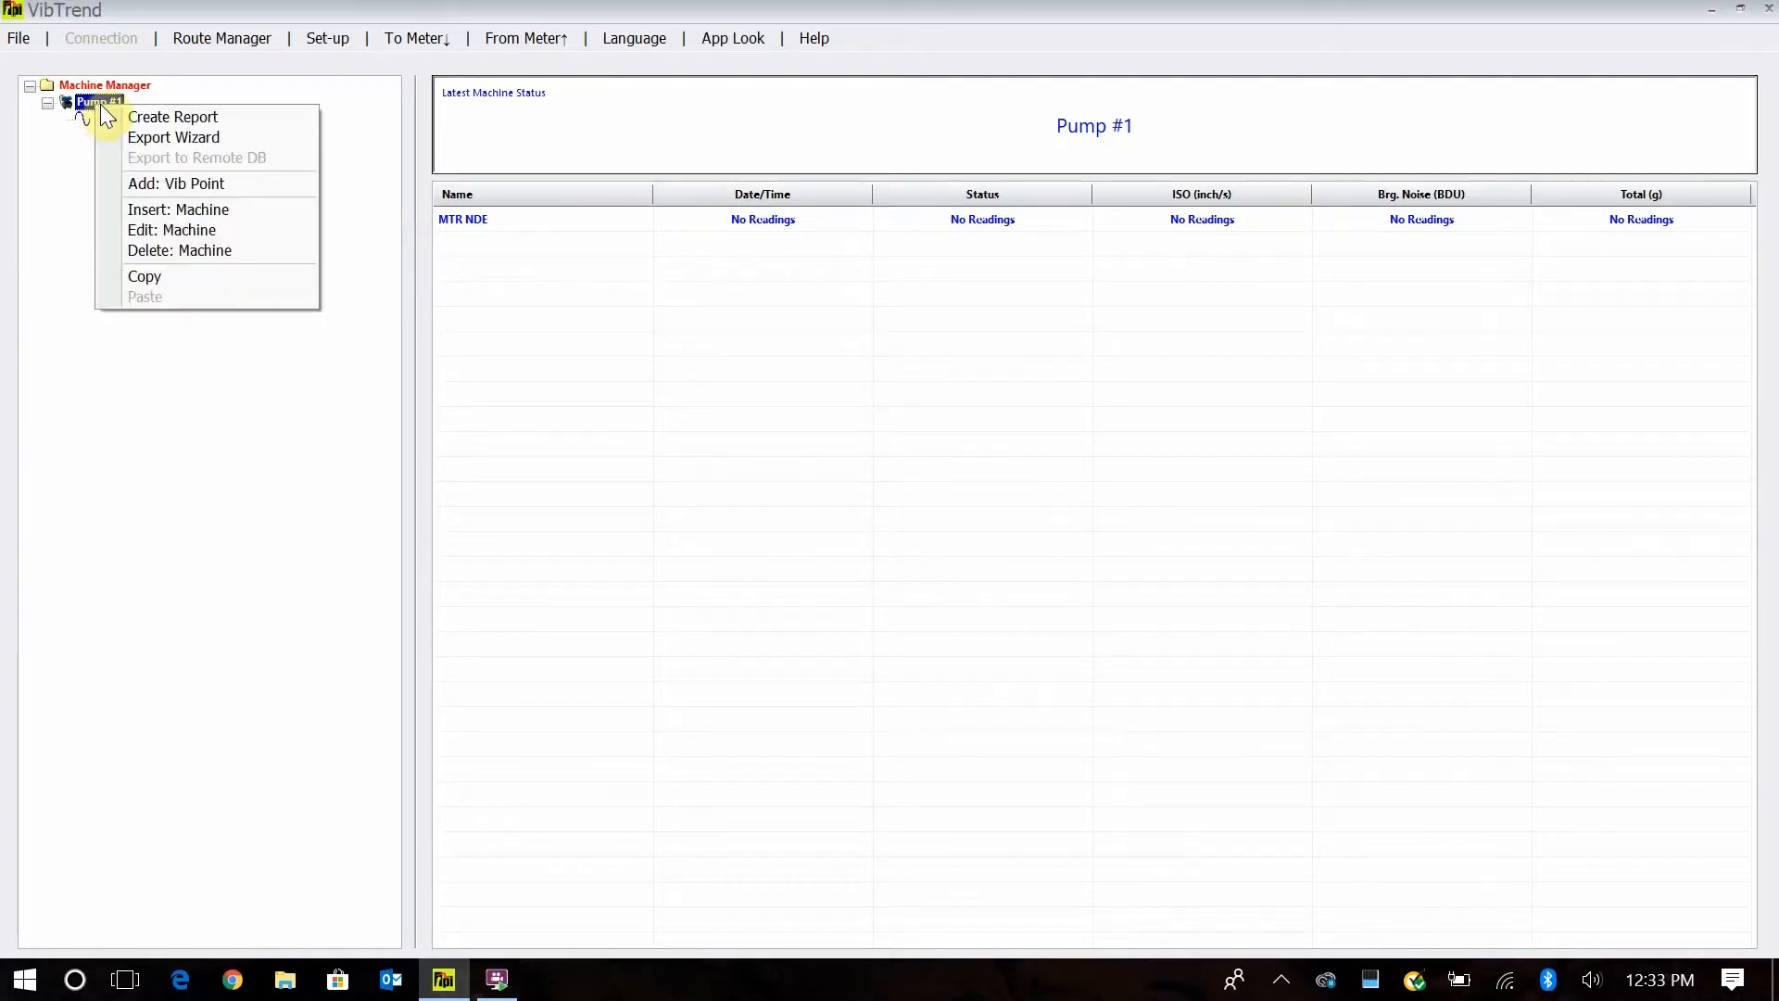
click(176, 184)
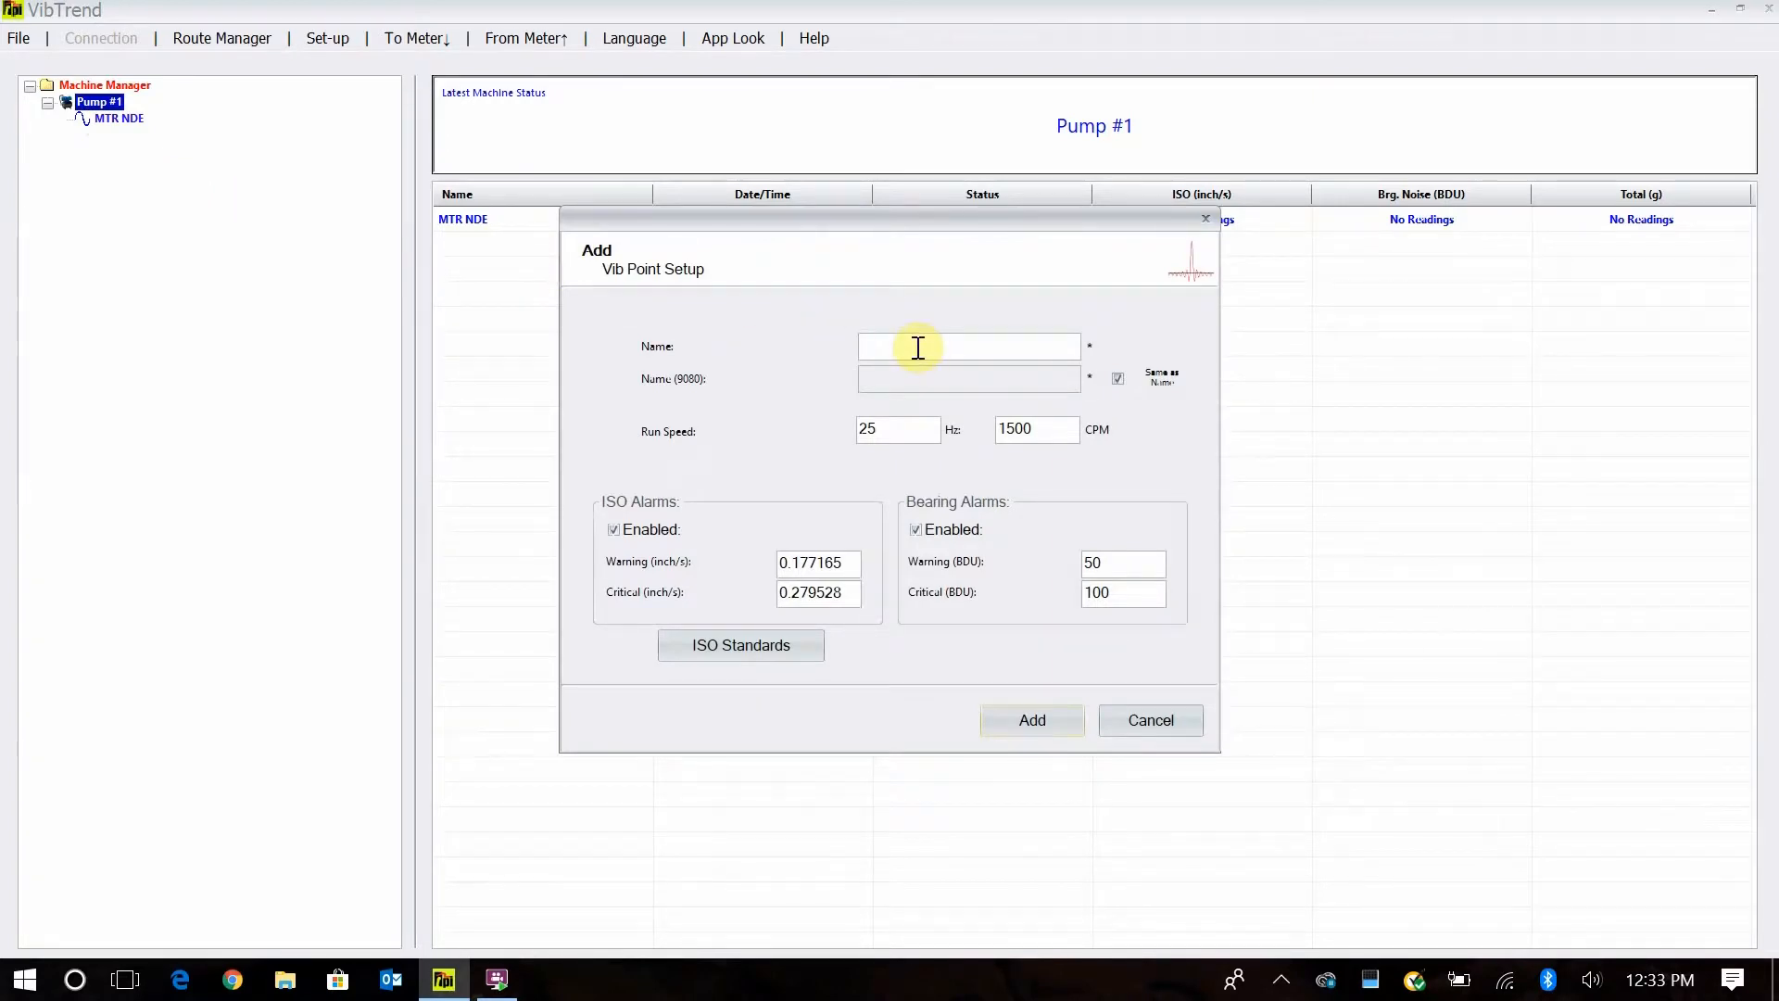
text(MTR)
text( NDE)
key(BackSpace)
key(BackSpace)
key(BackSpace)
text(DE)
double_click(1041, 428)
text(1)
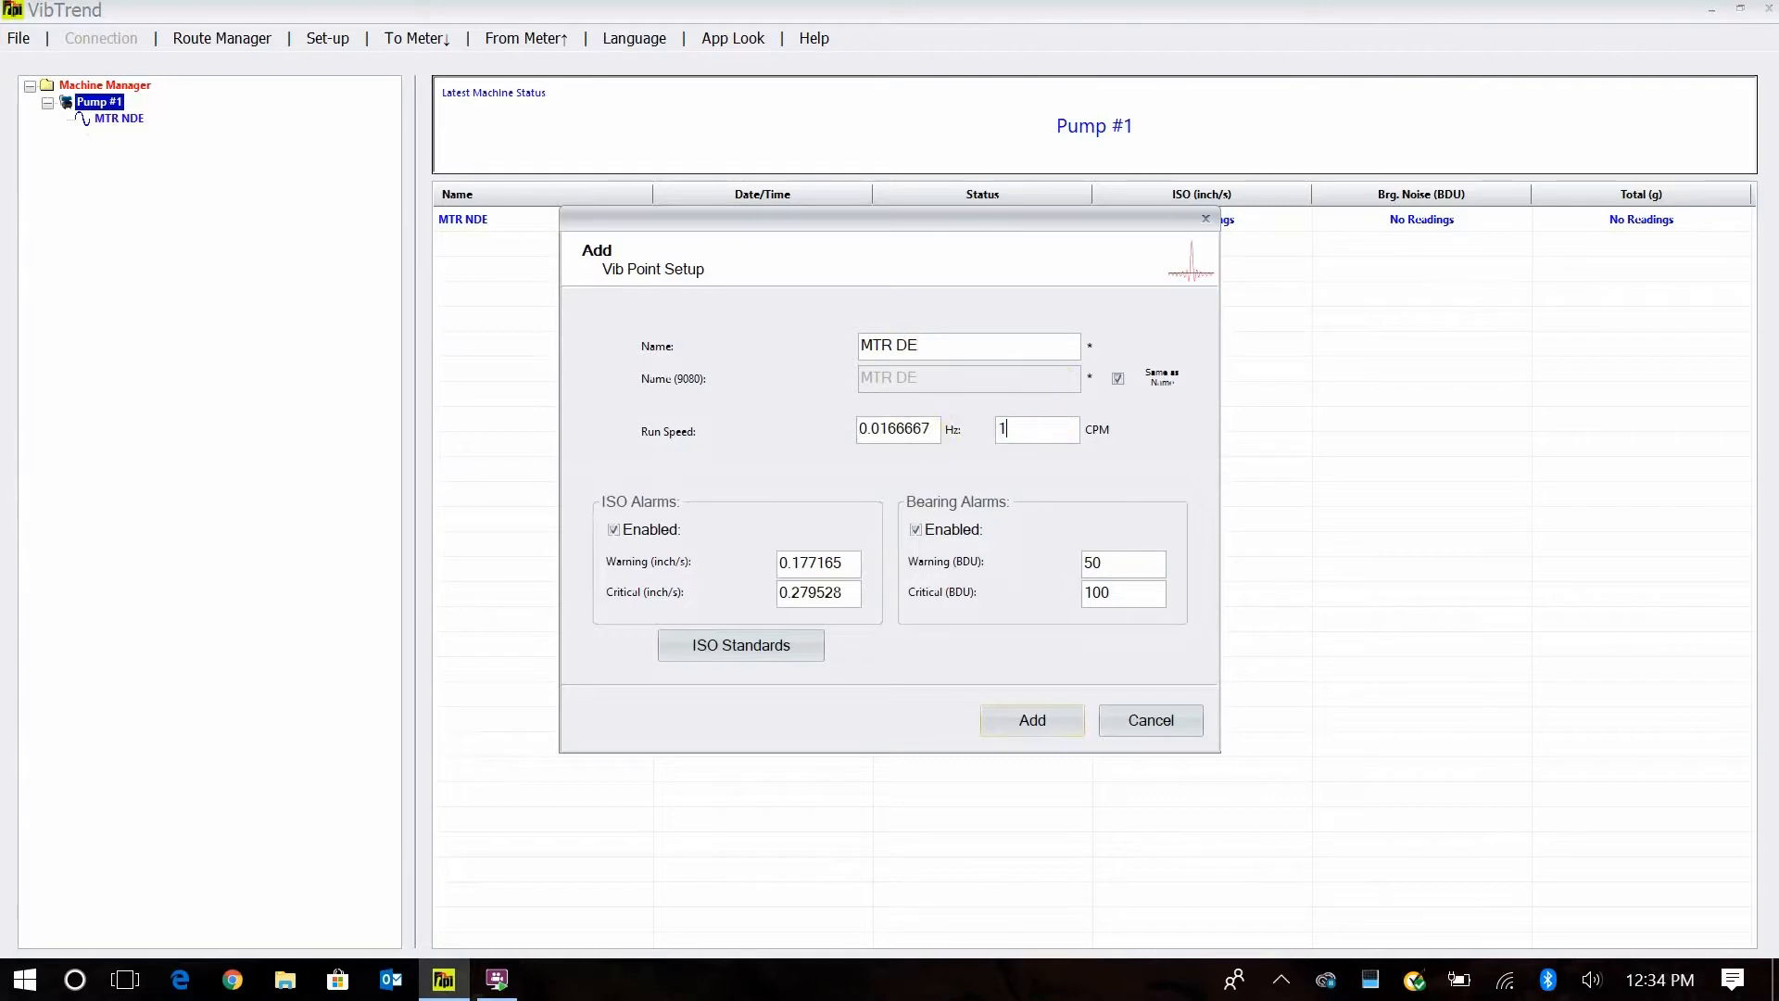
text(800)
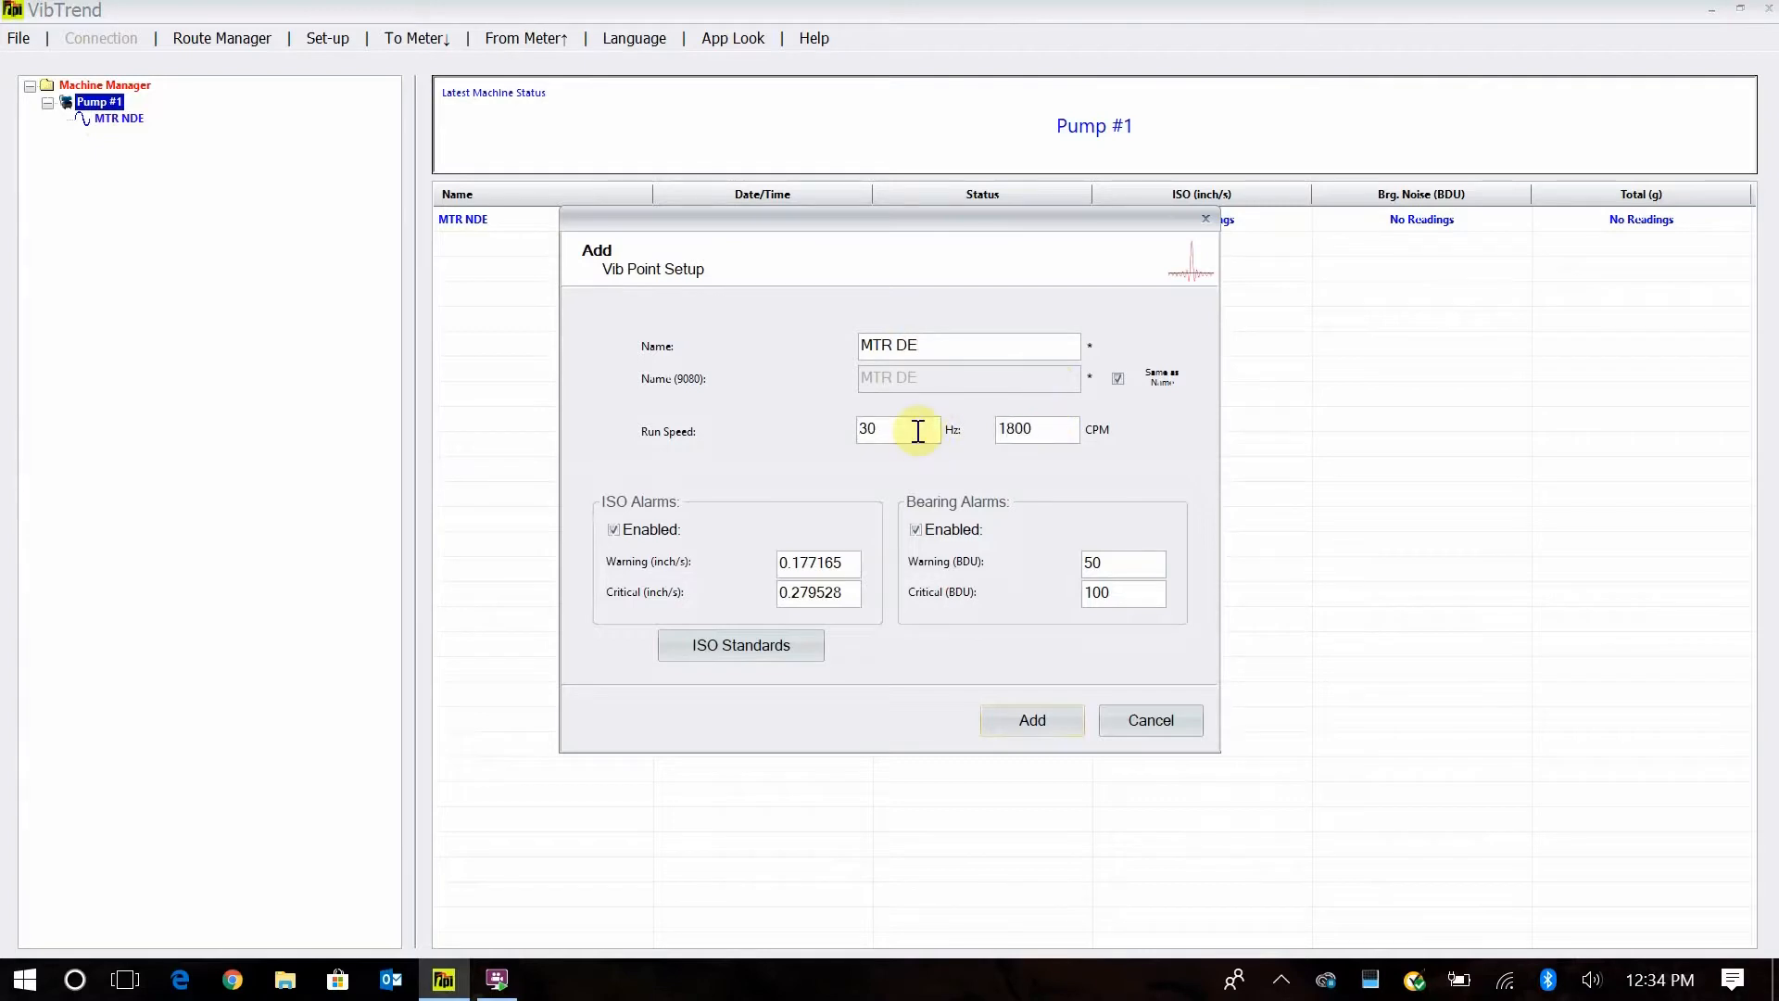
Apply the ISO Group 1 Flexible alarm limits to MTR DE and add the point to the machine
click(706, 646)
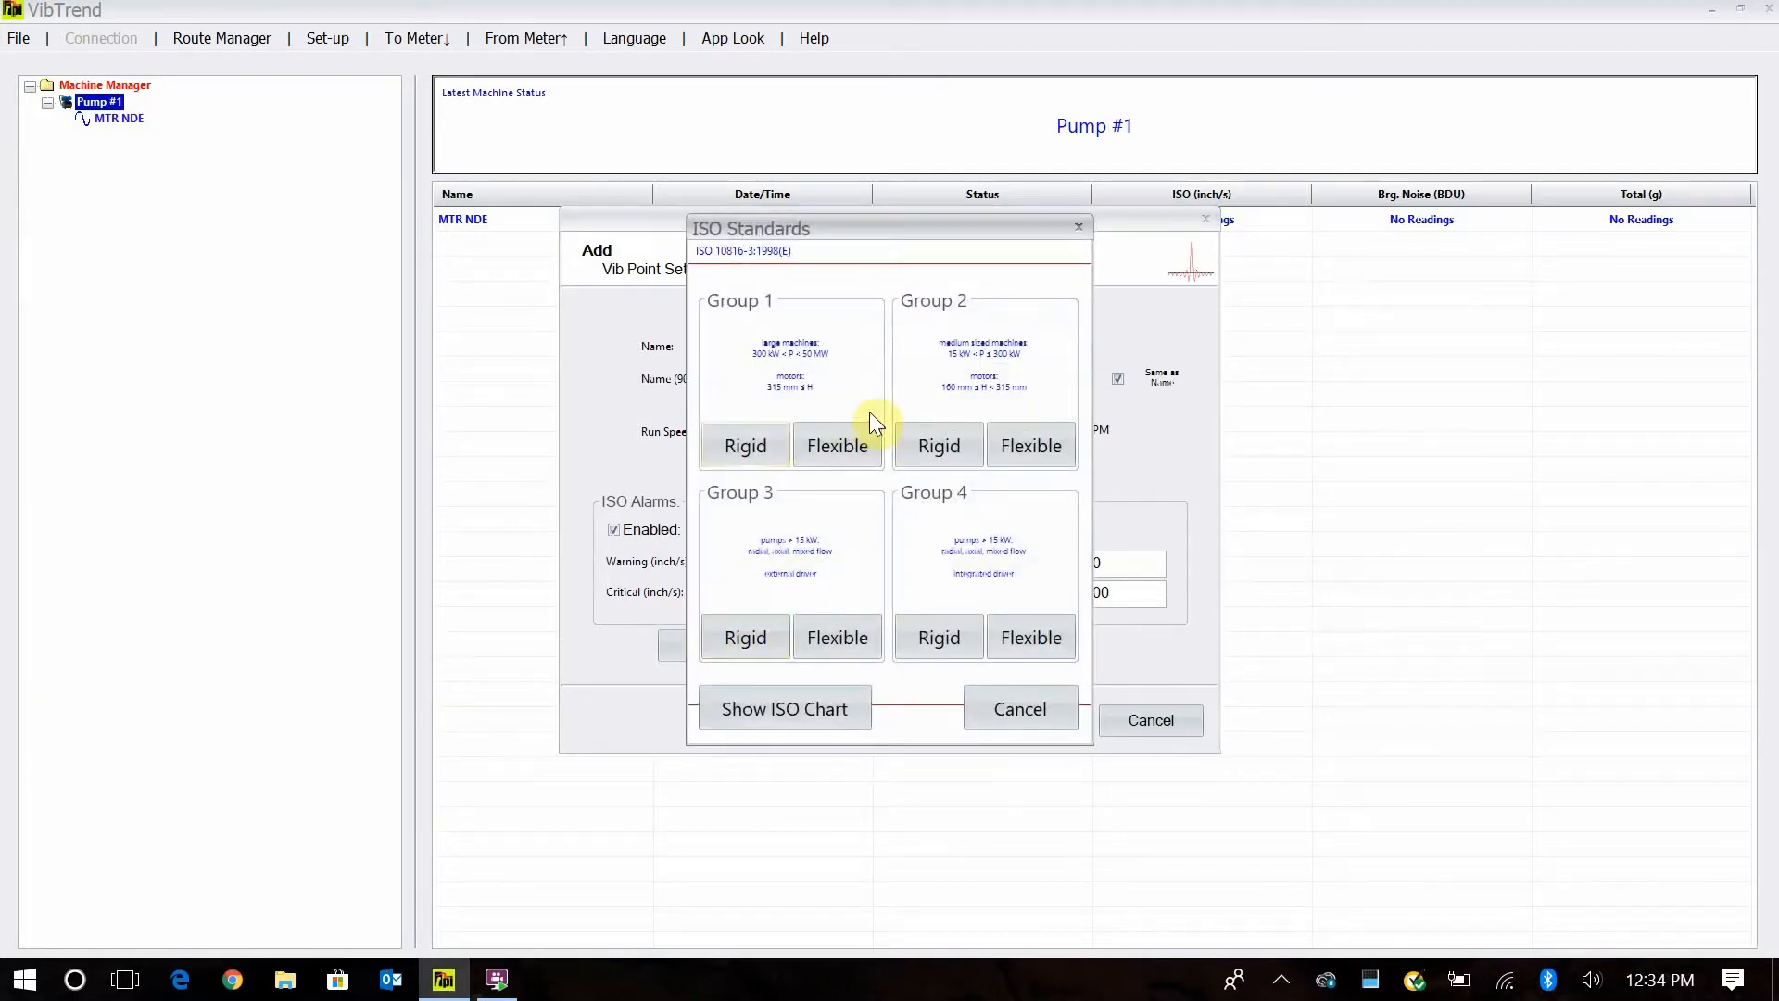
click(839, 441)
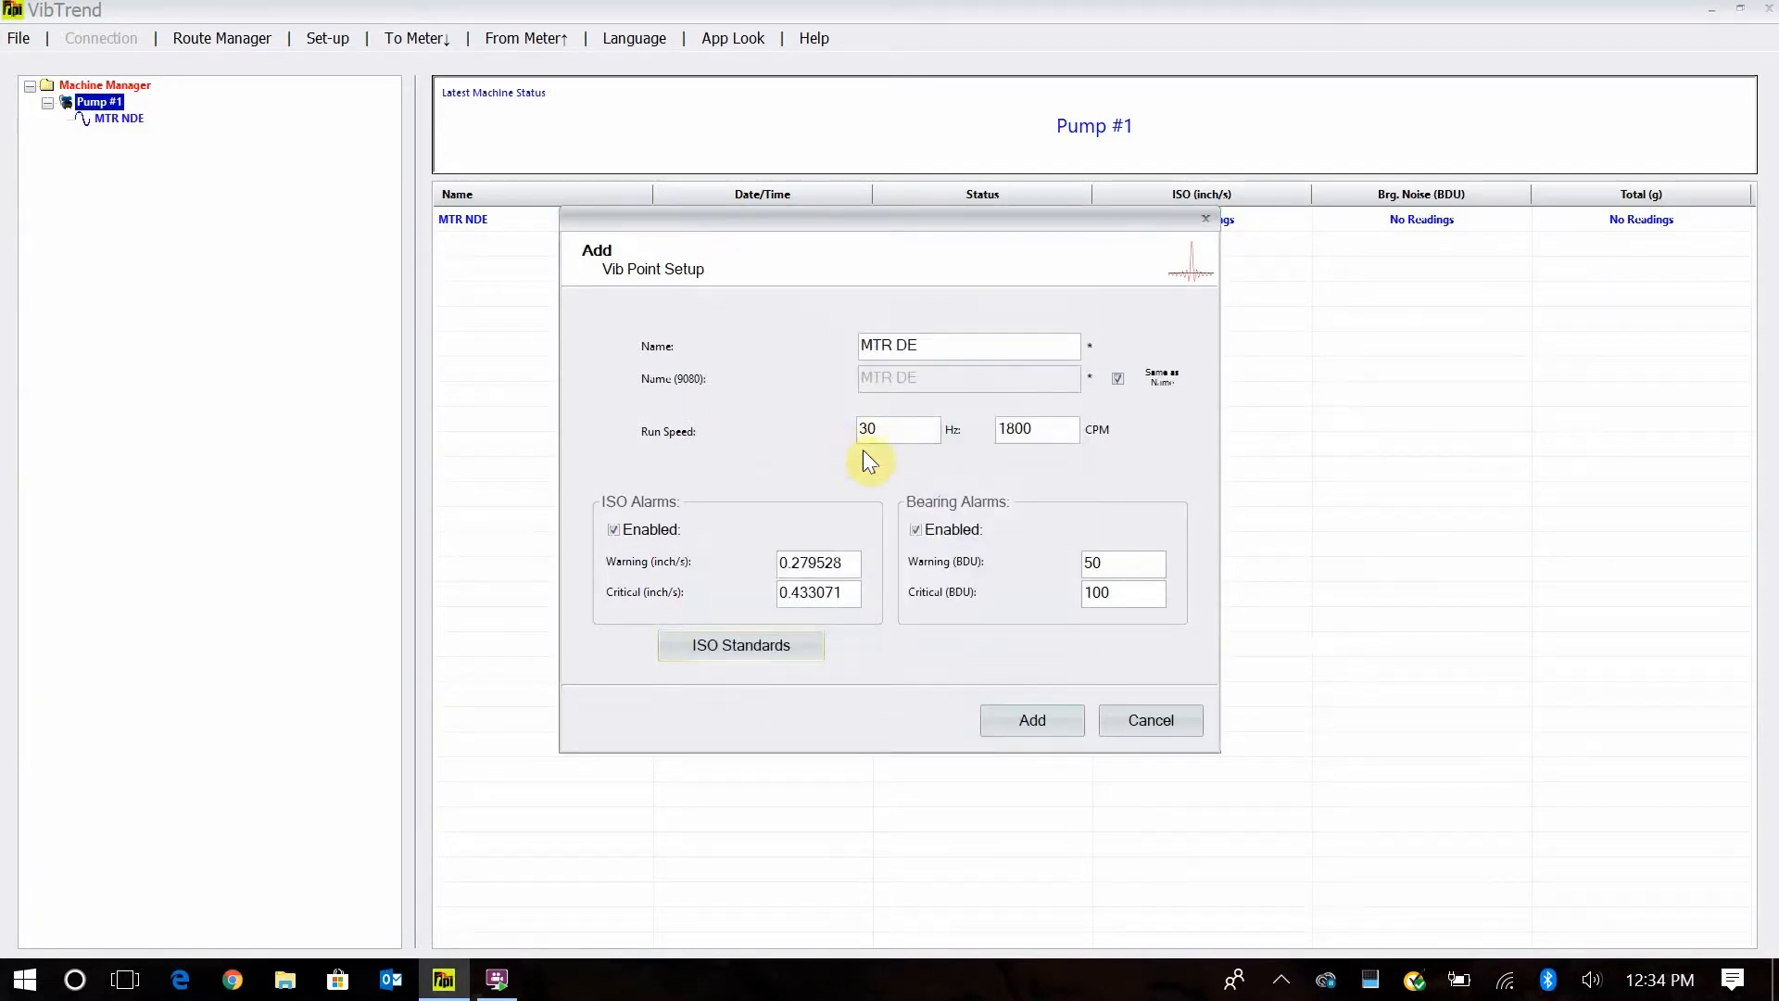
click(1018, 729)
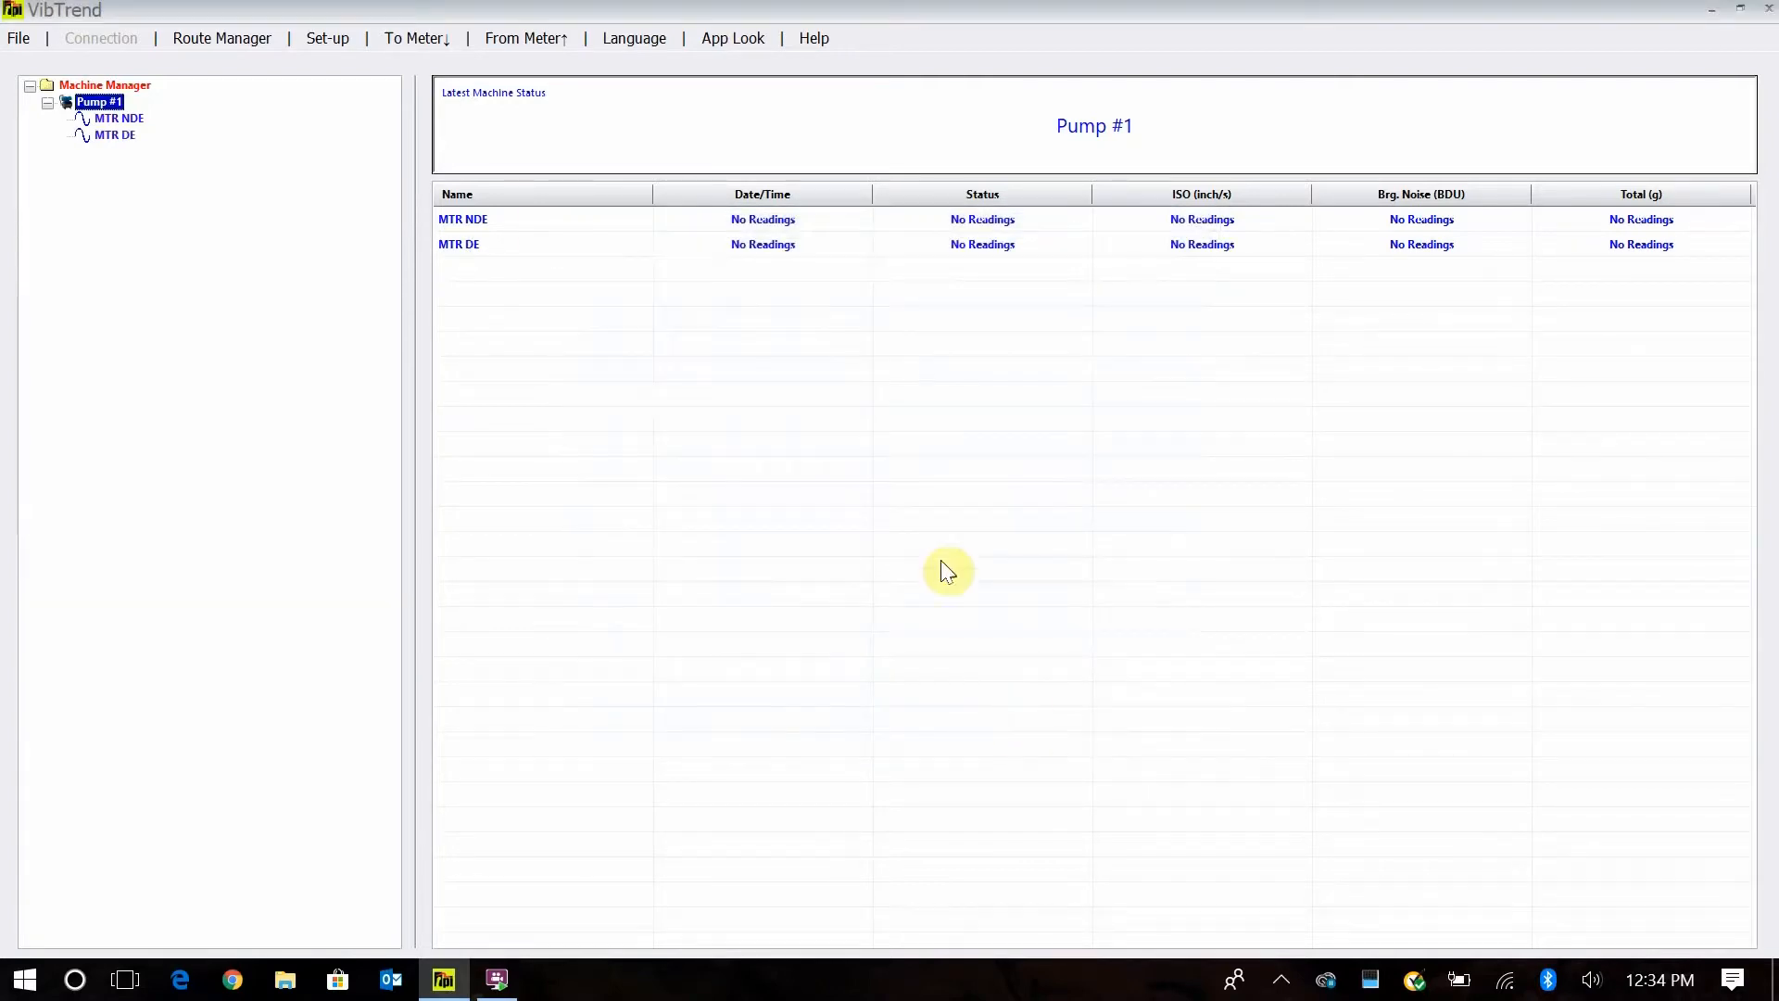
Add a vib point named PMP DE to Pump #1, with an 1800 CPM run speed and ISO Group 1 Flexible alarm limits
right_click(99, 102)
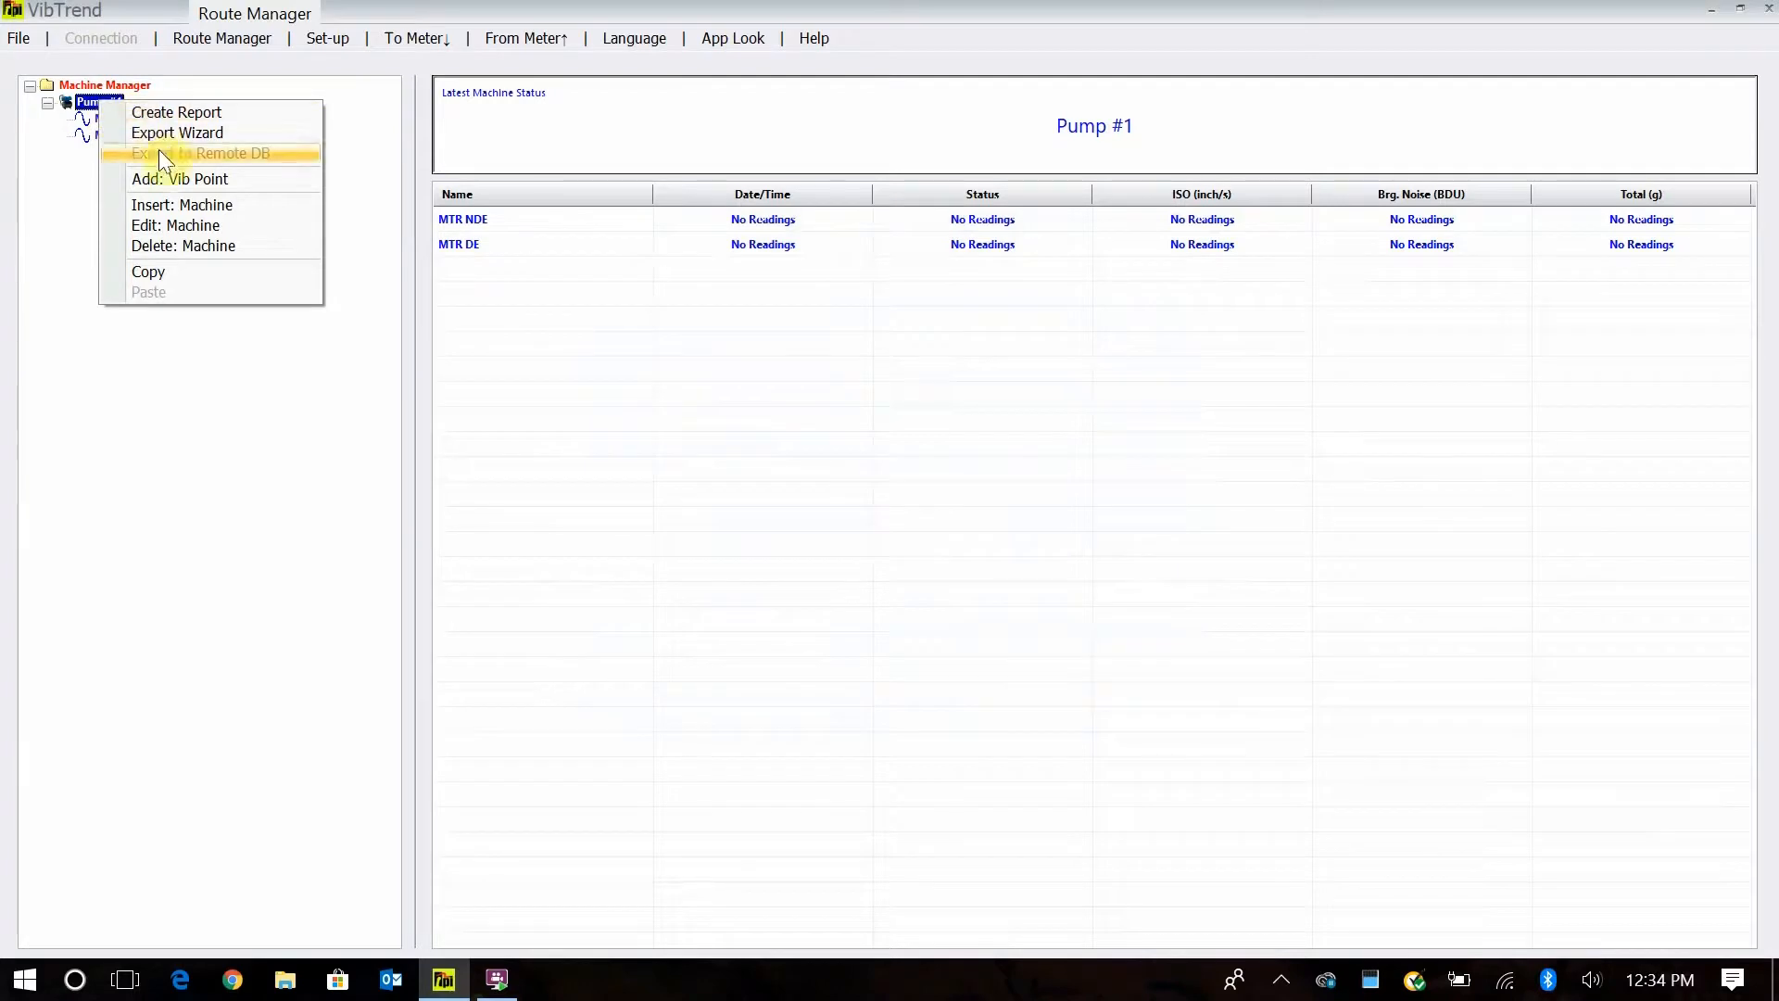
click(173, 182)
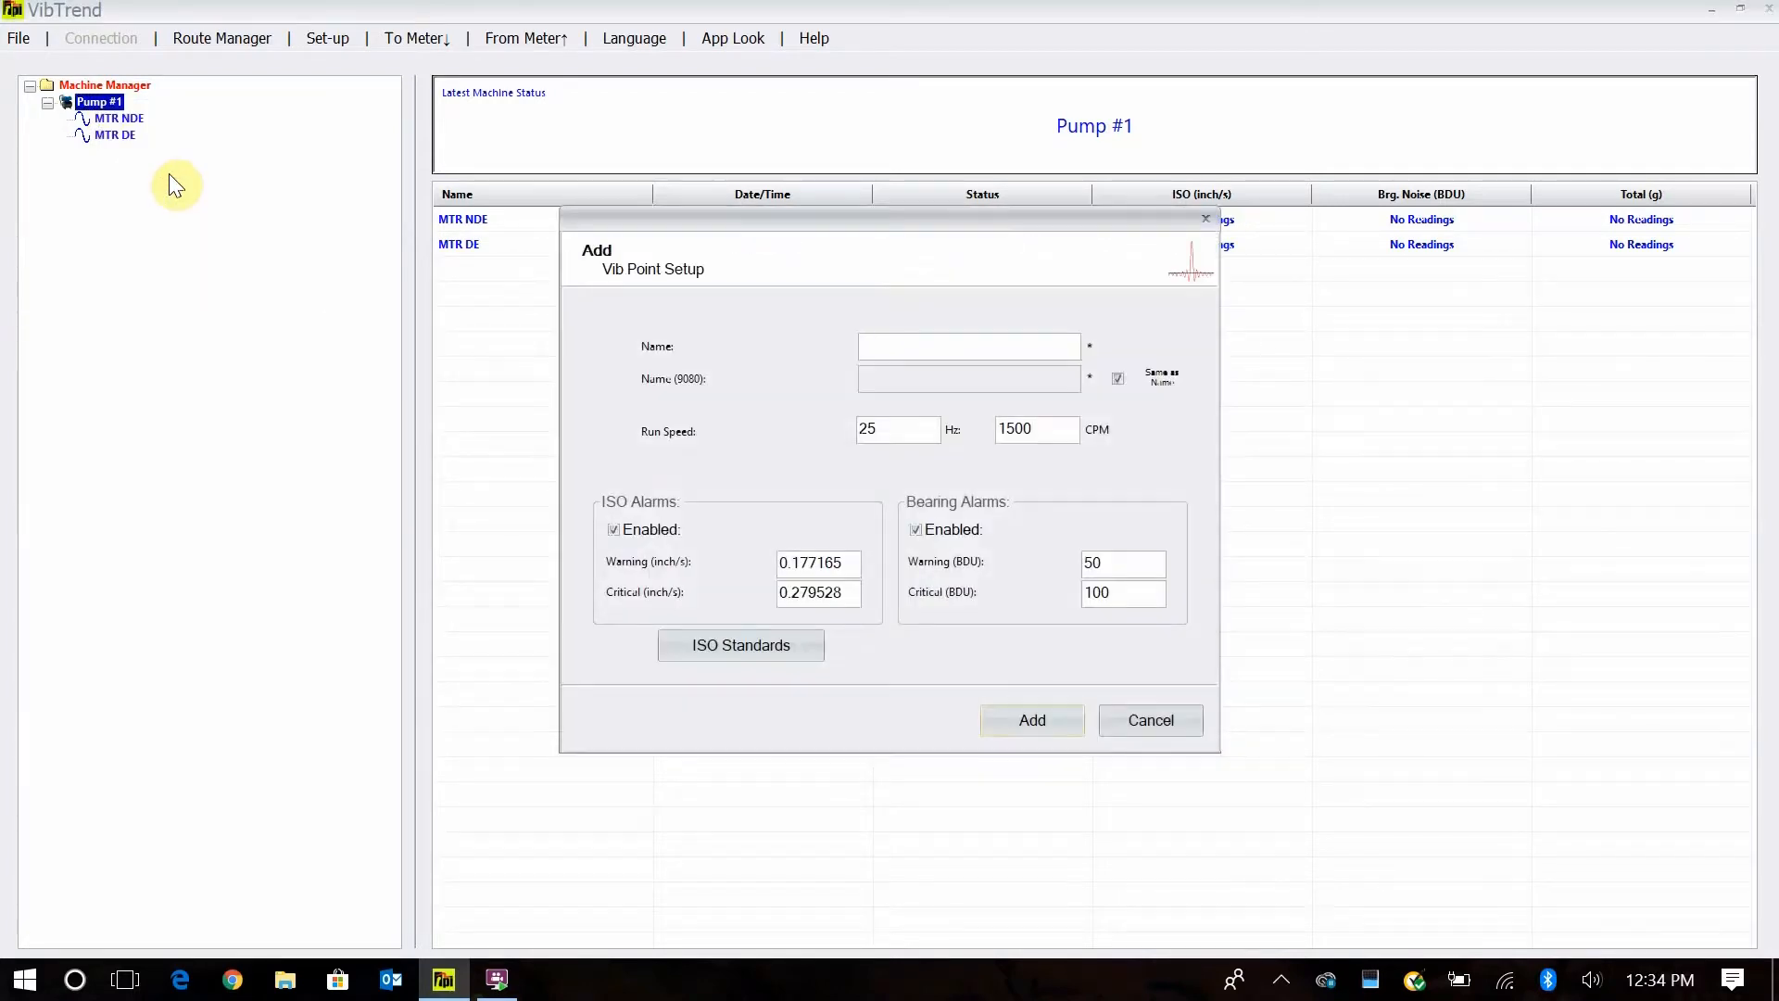
text(PMP DE)
double_click(1064, 424)
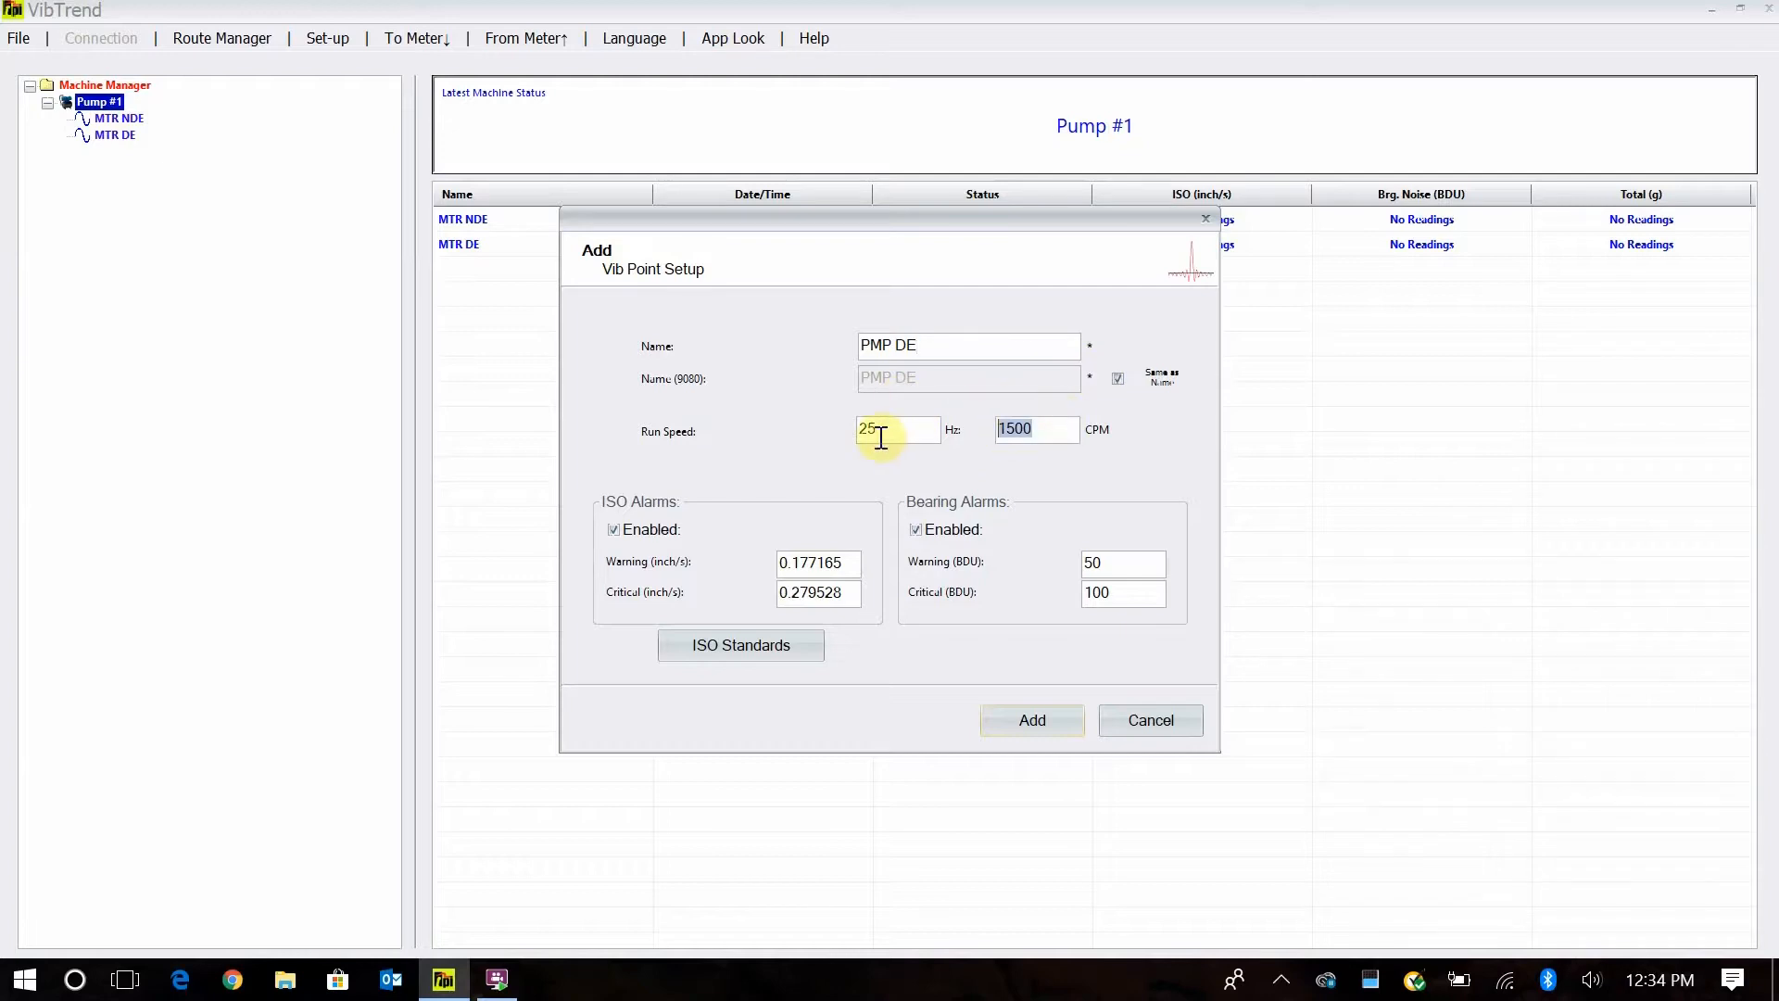
text(1800)
click(757, 644)
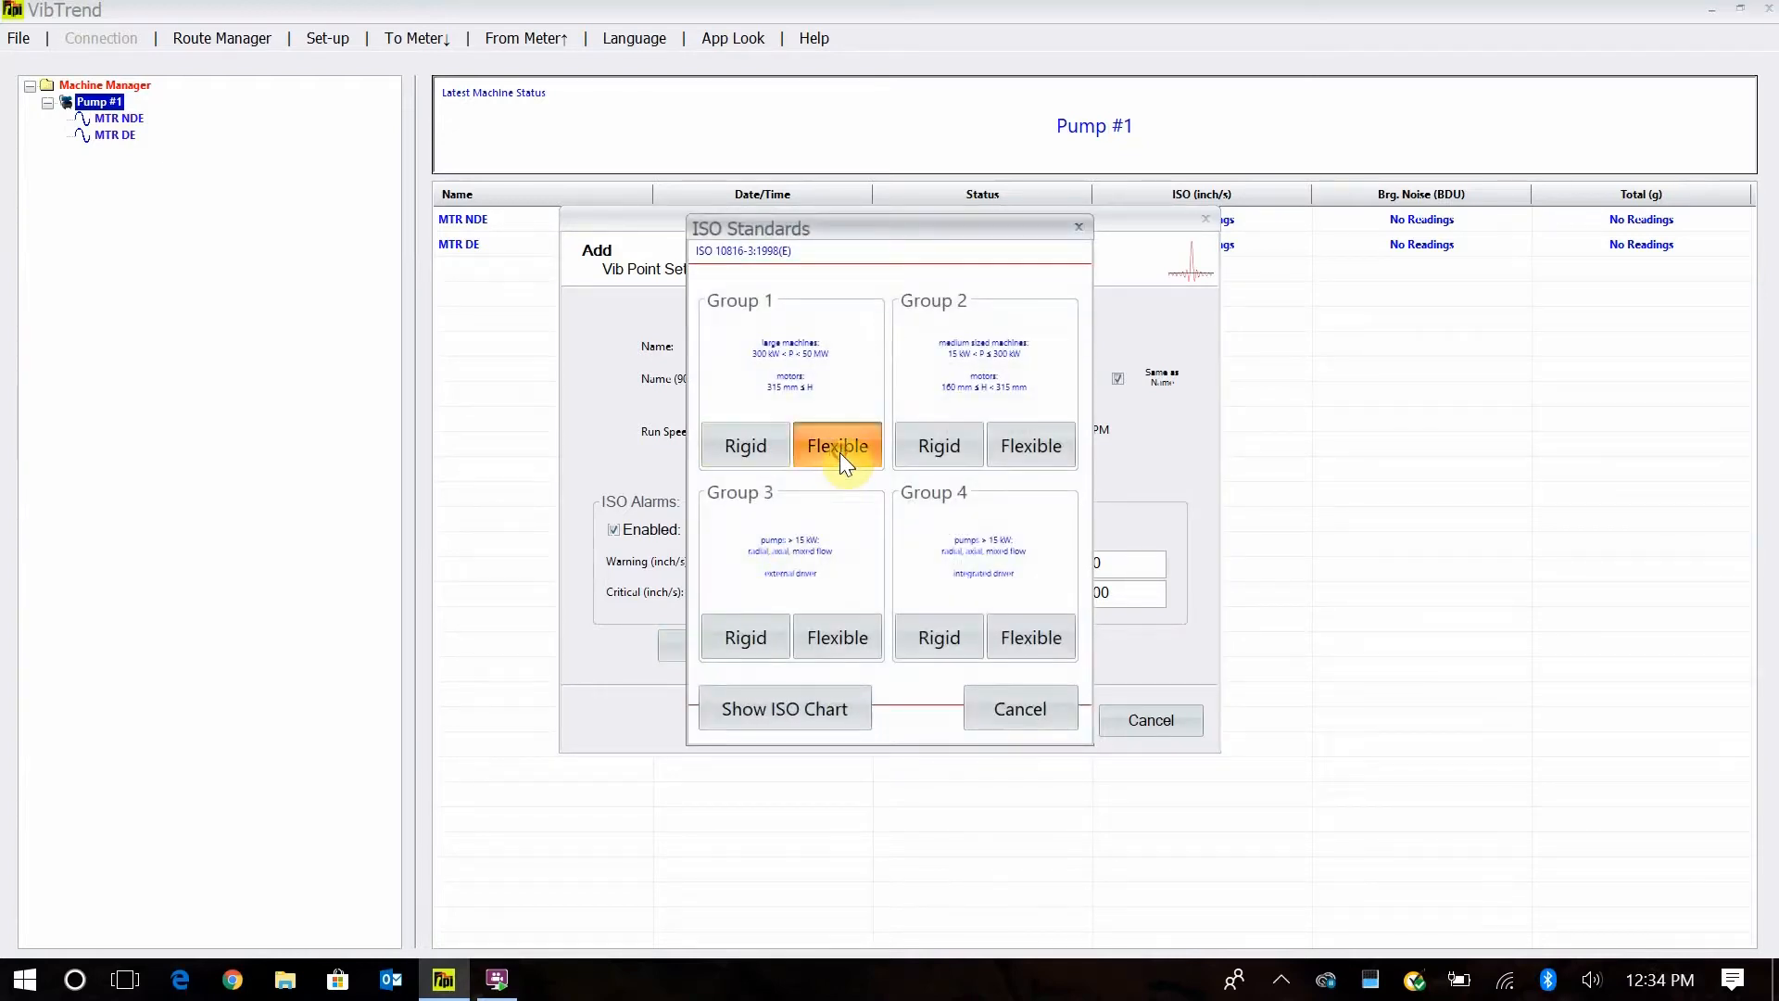
click(840, 452)
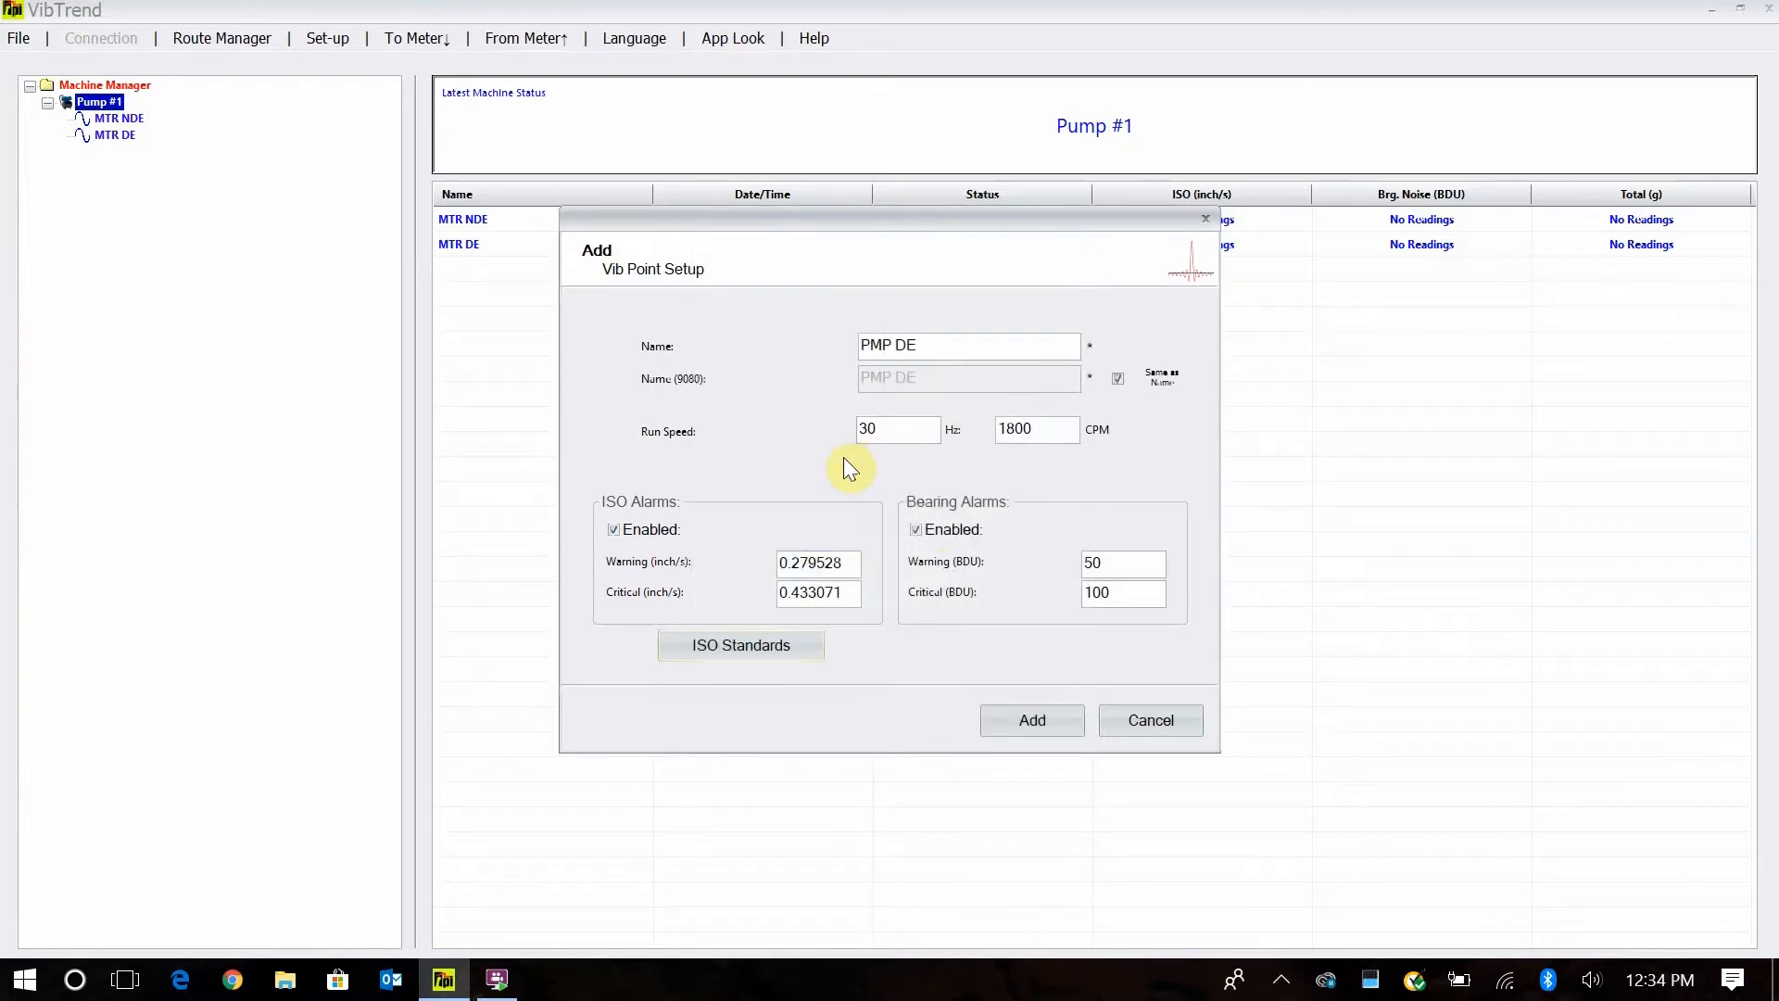
click(1026, 719)
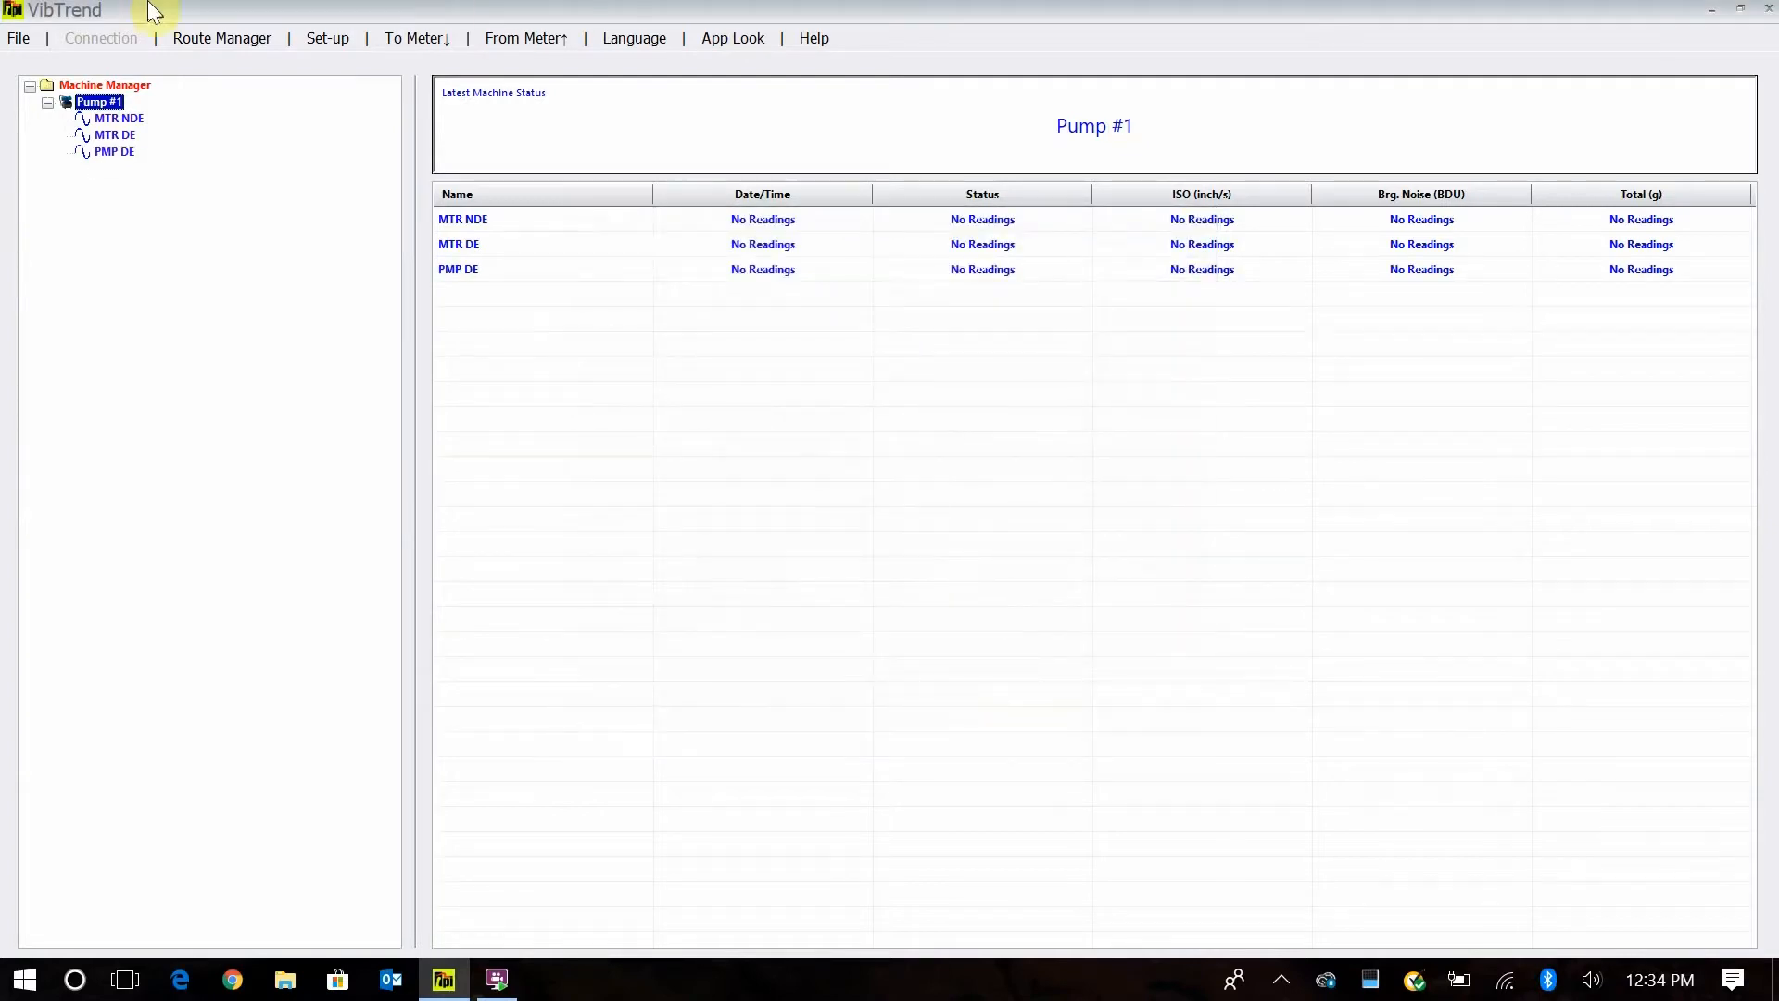
Add a vib point named PMP NDE to Pump #1, with an 1800 CPM run speed and ISO Group 1 Flexible alarm limits
right_click(100, 100)
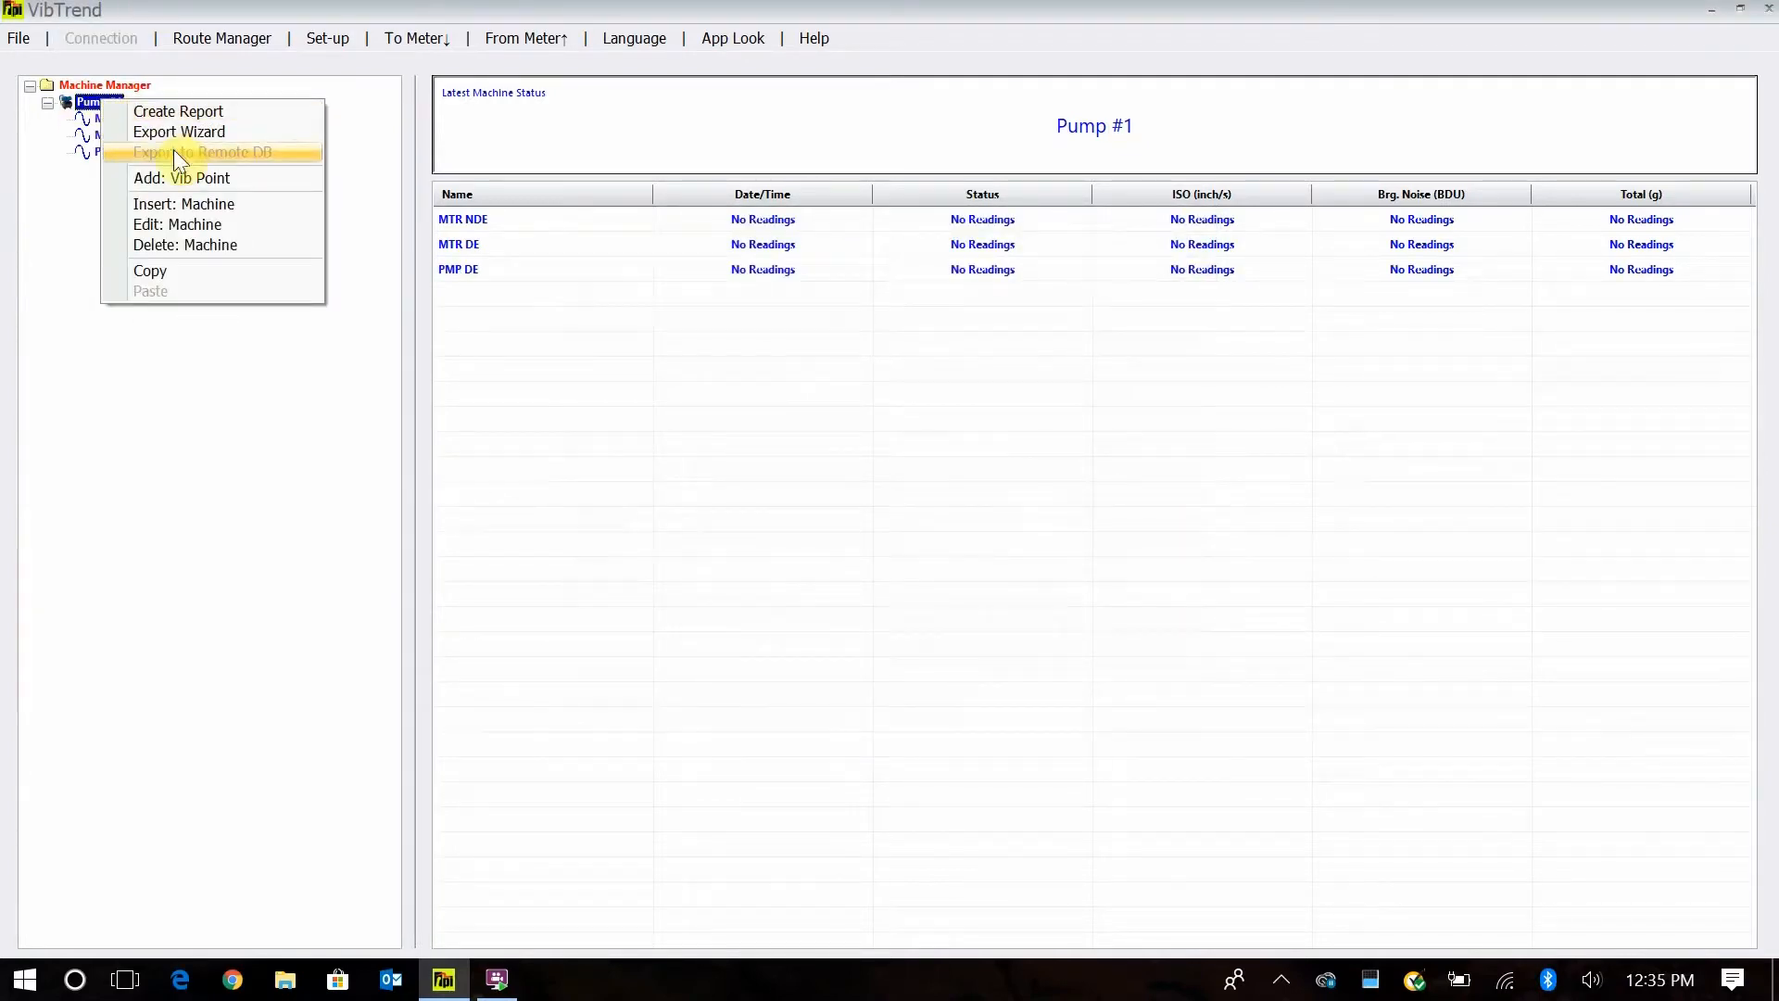
click(200, 181)
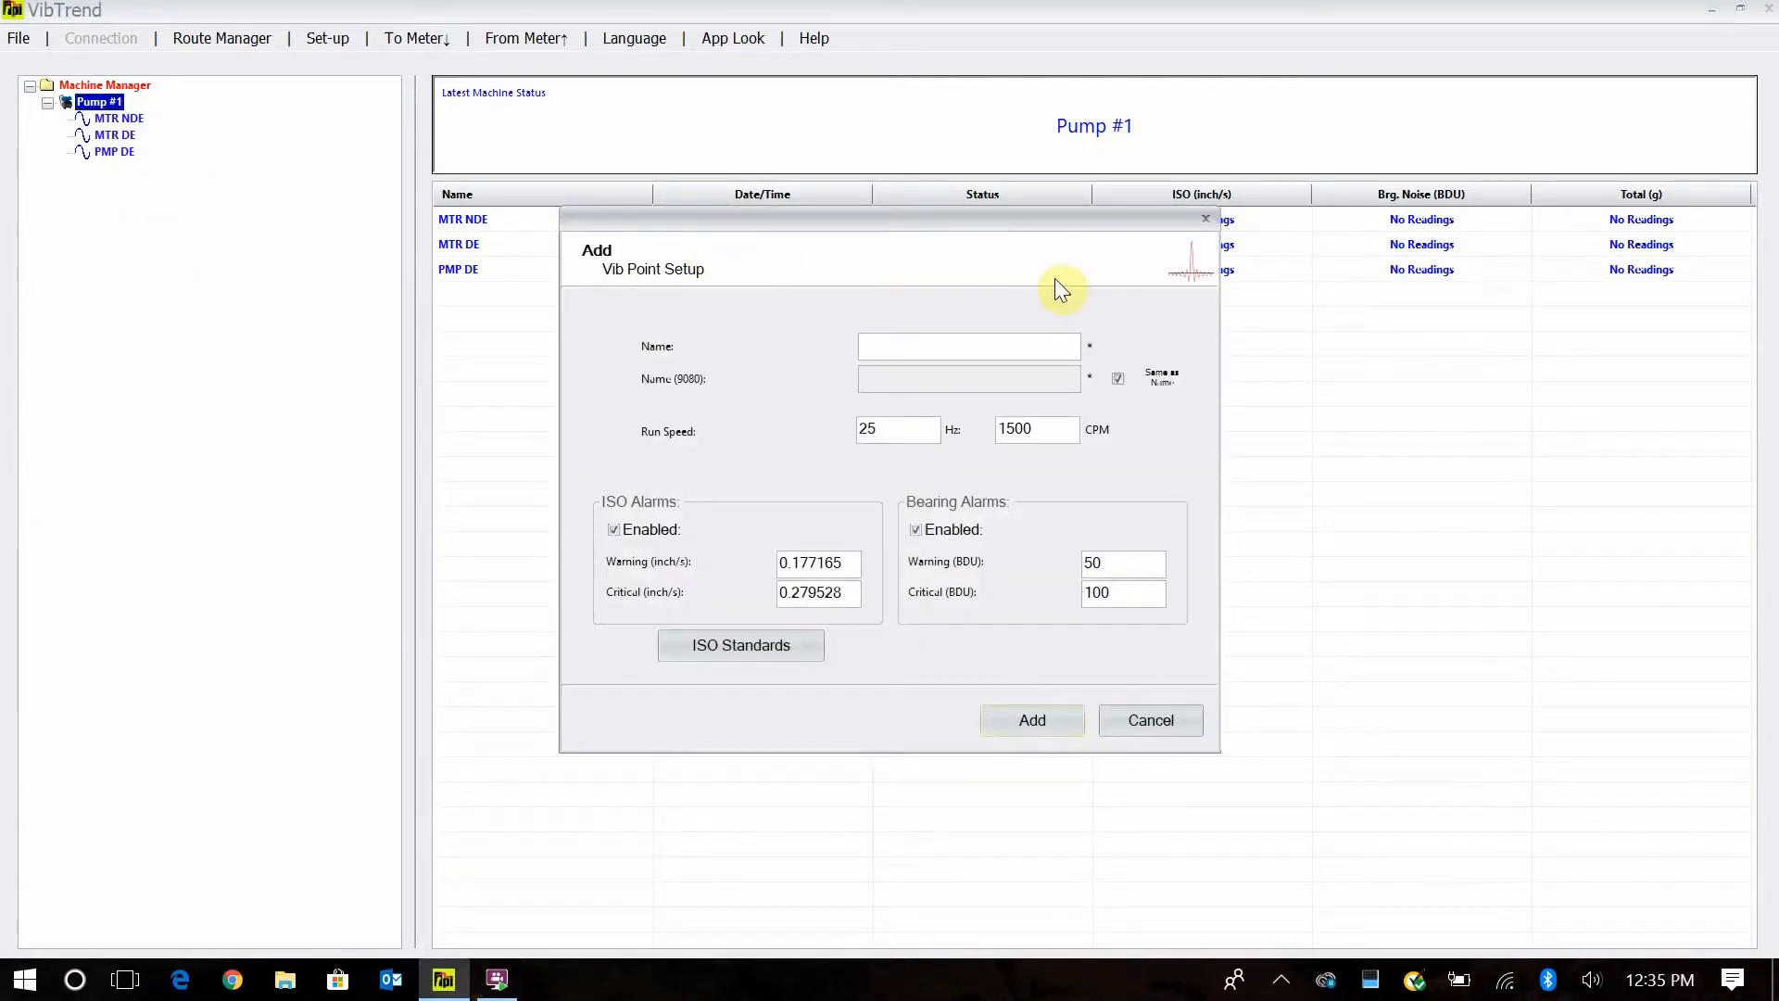
text(PMP NDE)
drag(1038, 434, 923, 432)
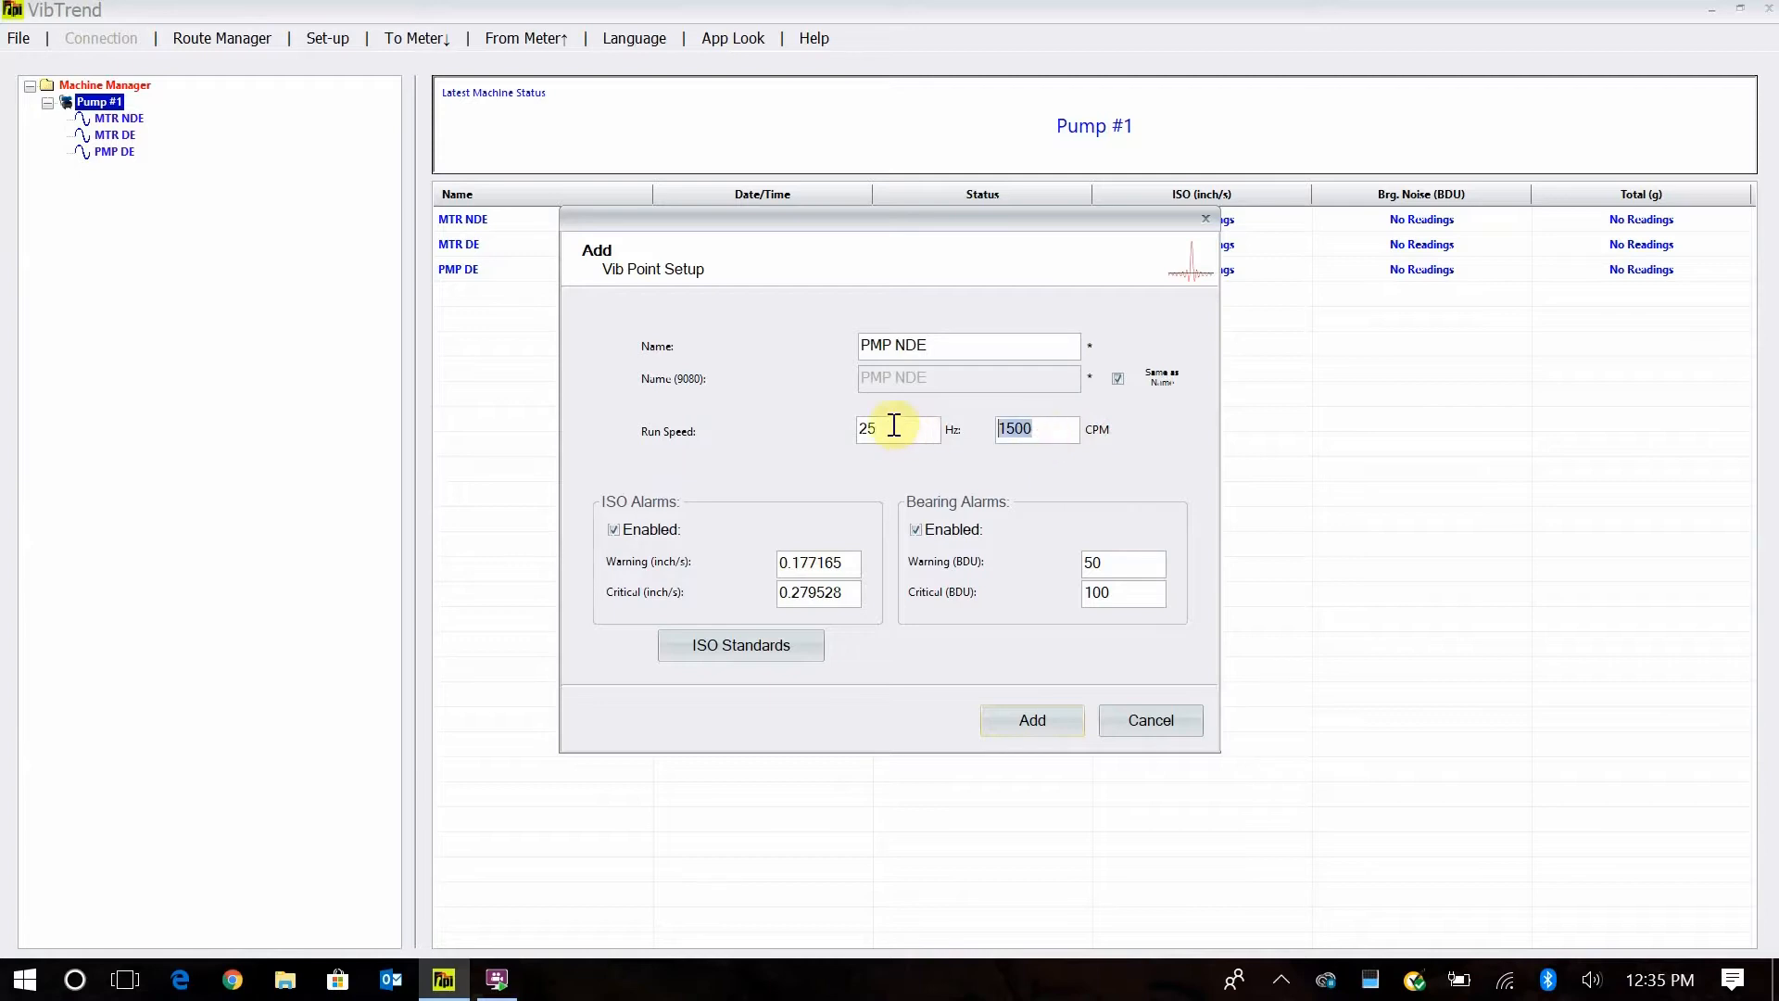
text(1800)
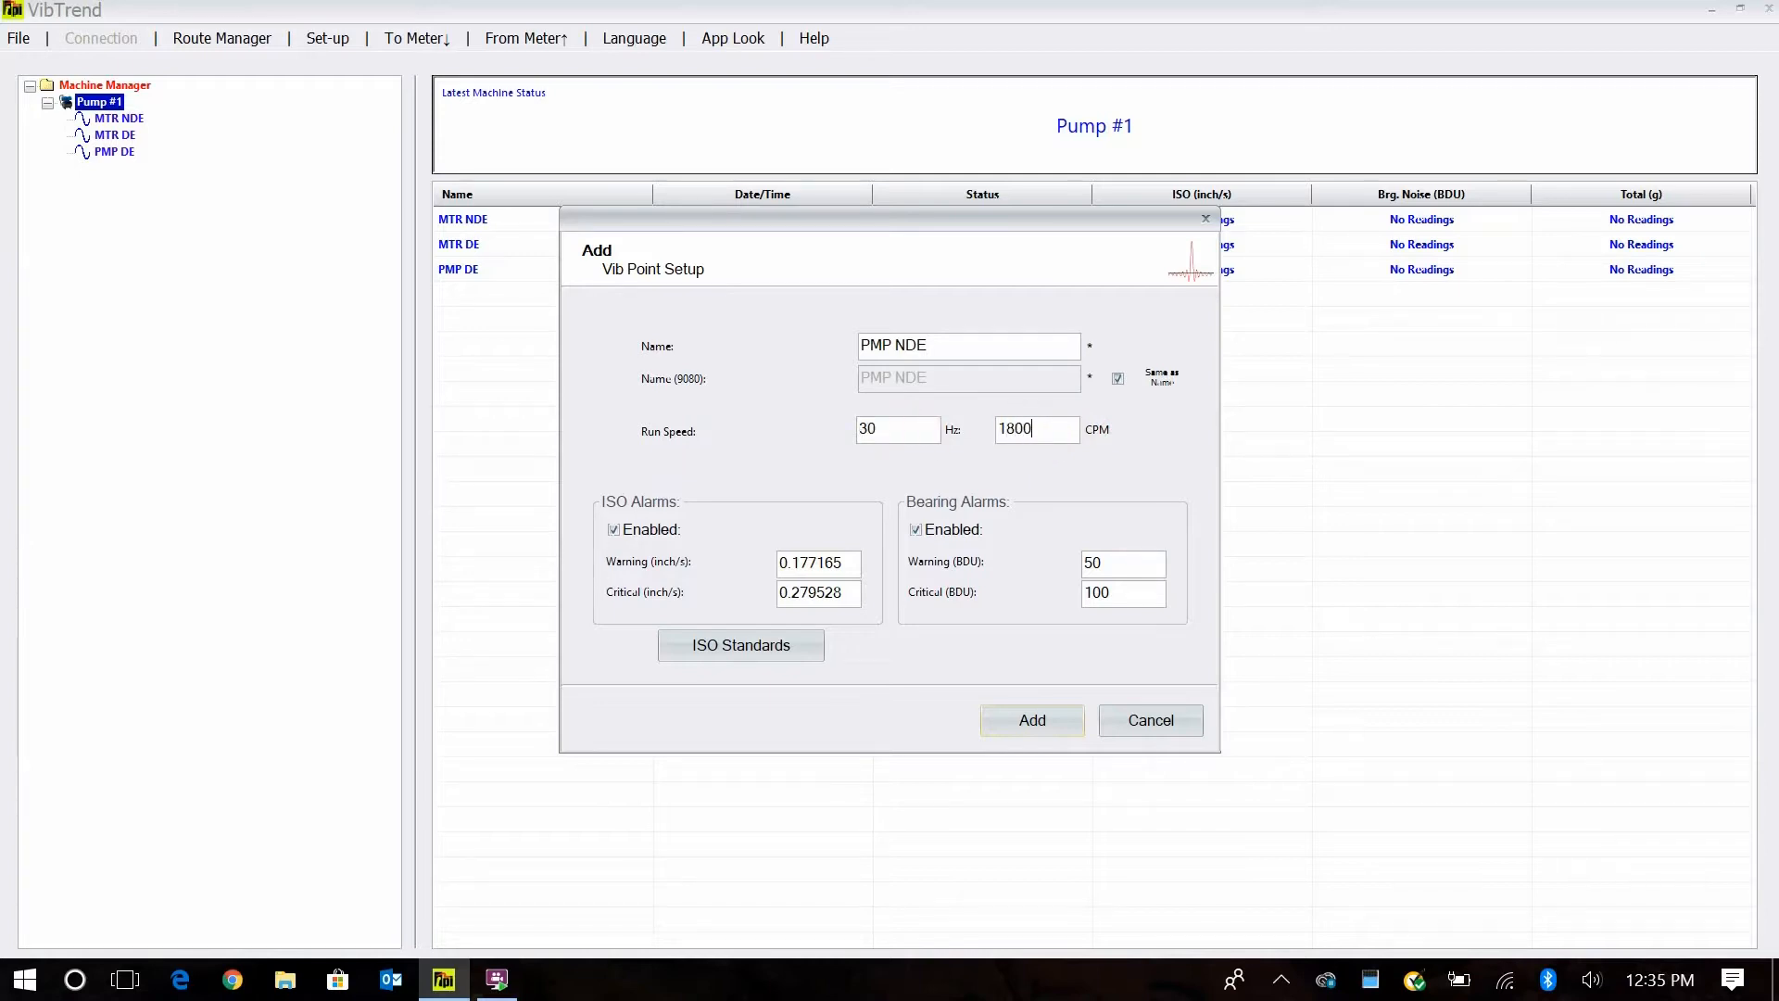
click(763, 641)
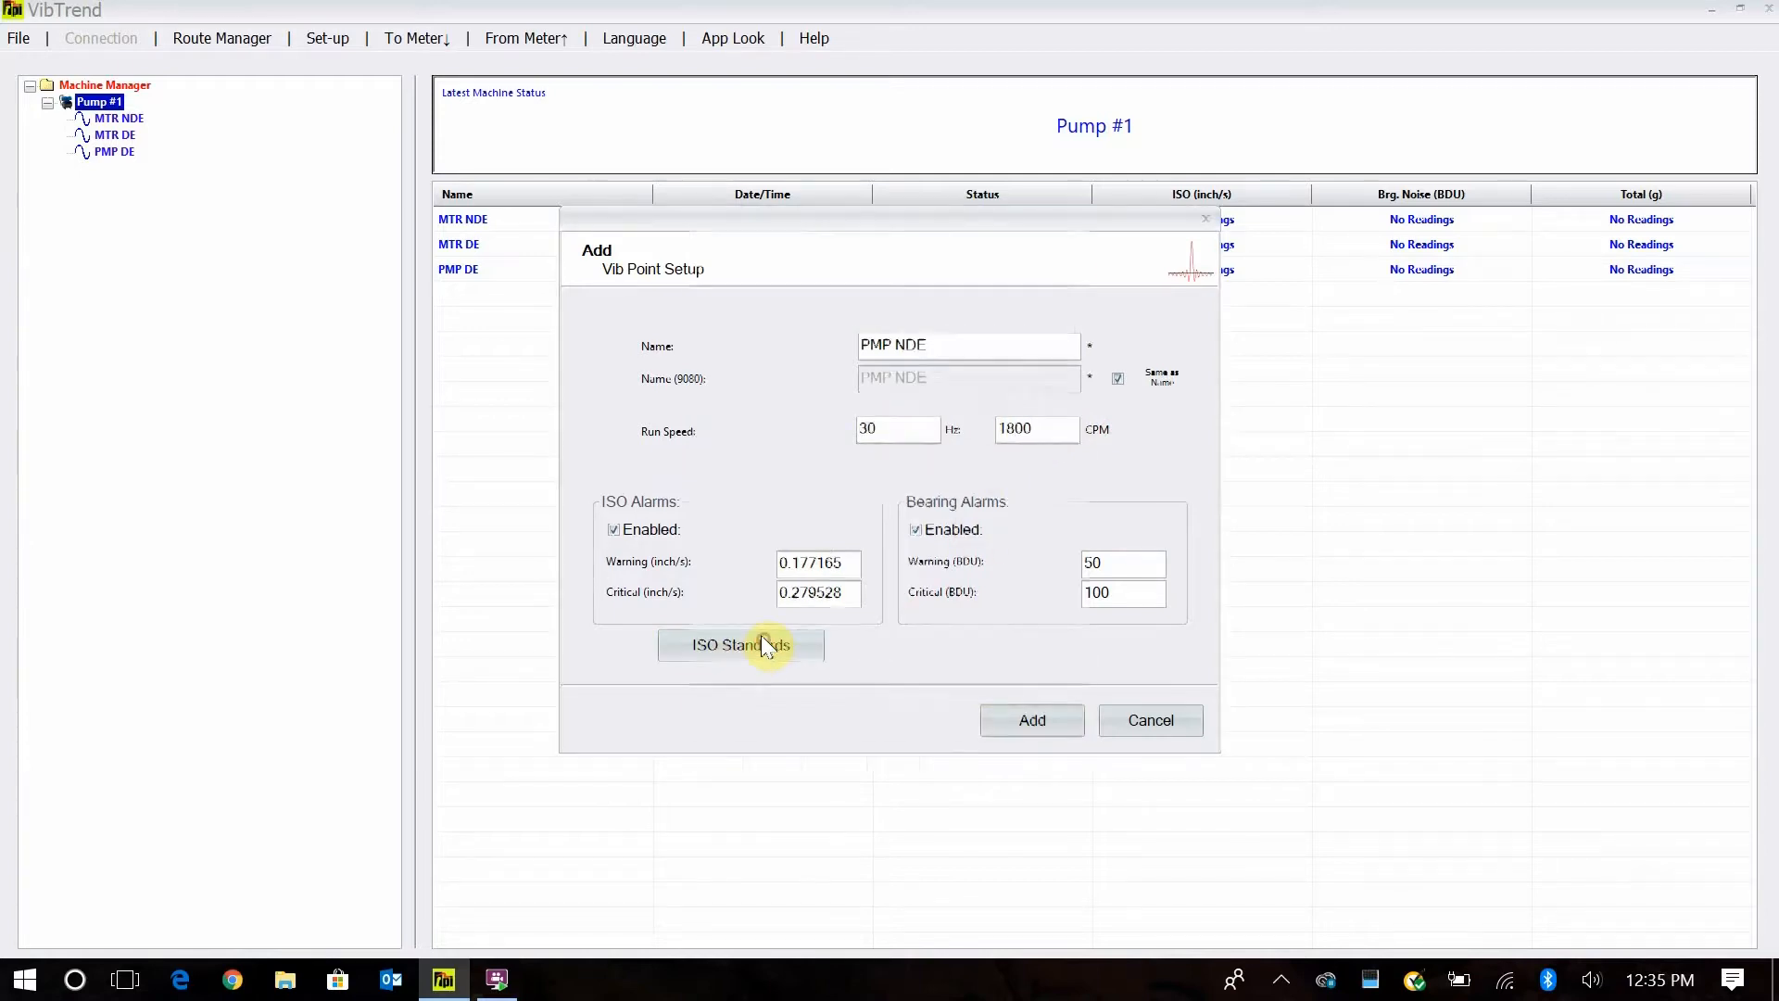
click(837, 448)
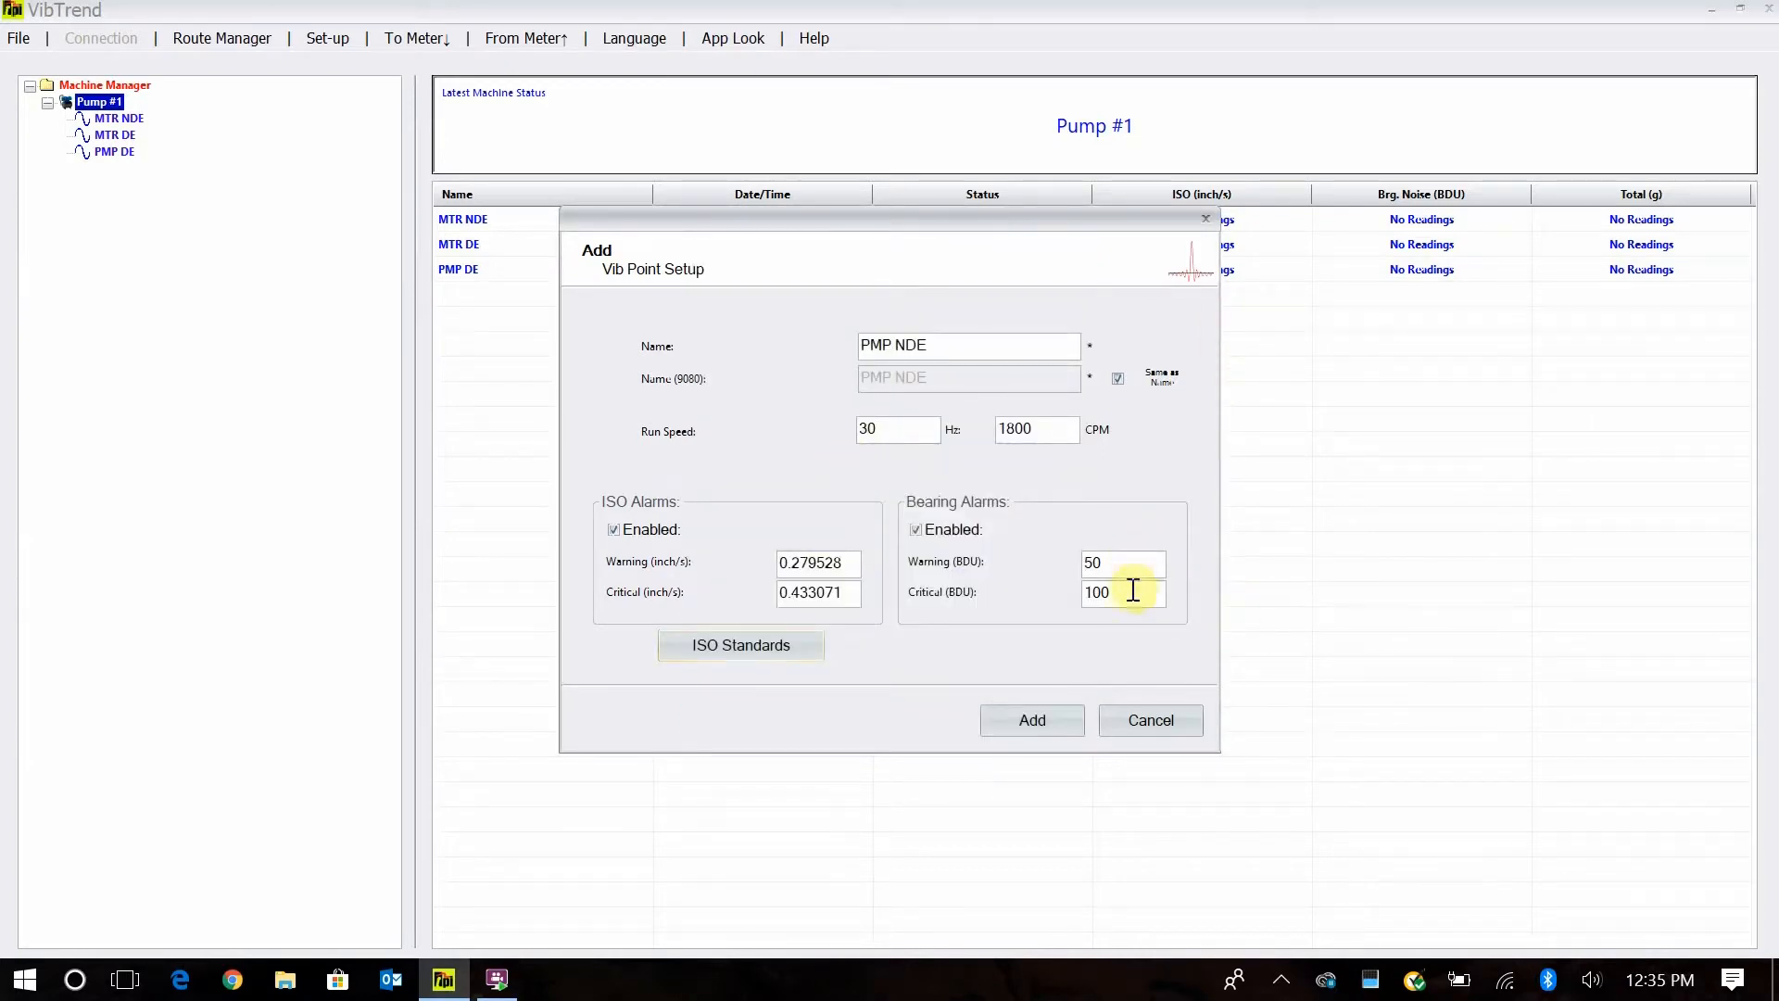
click(1026, 720)
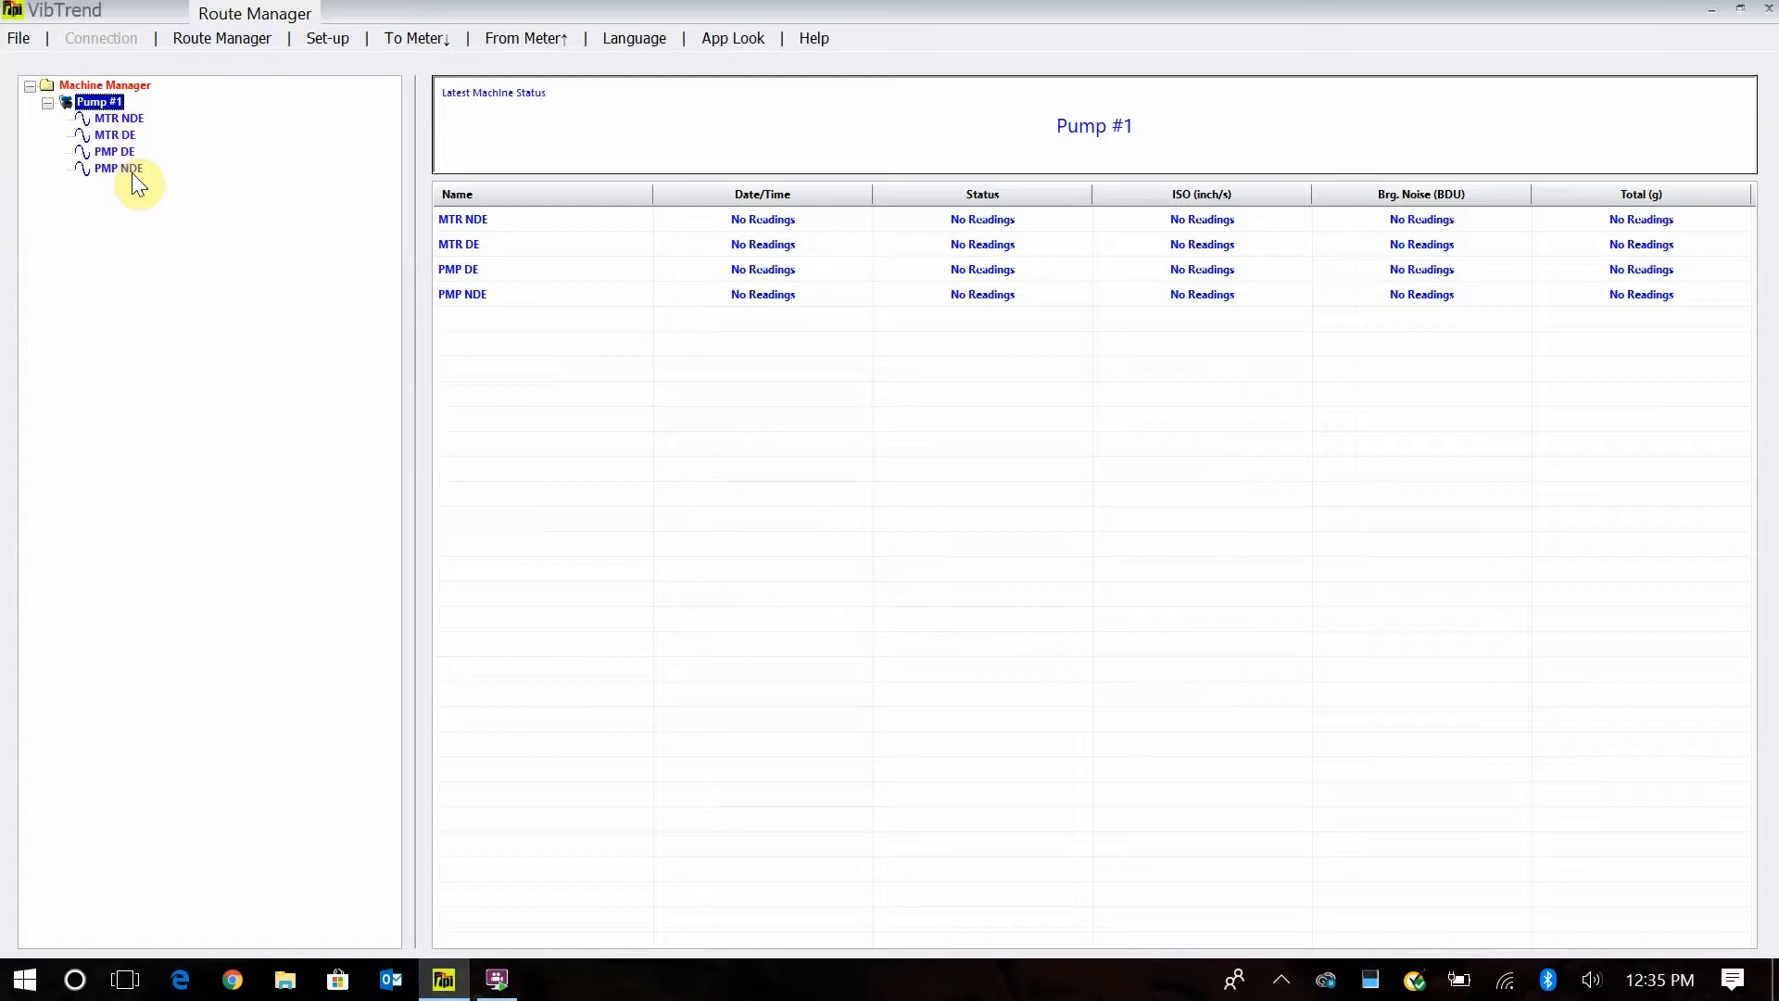
Copy the Pump #1 machine with its vib points, paste it under Machine Manager and name the copy Pump #2
right_click(93, 101)
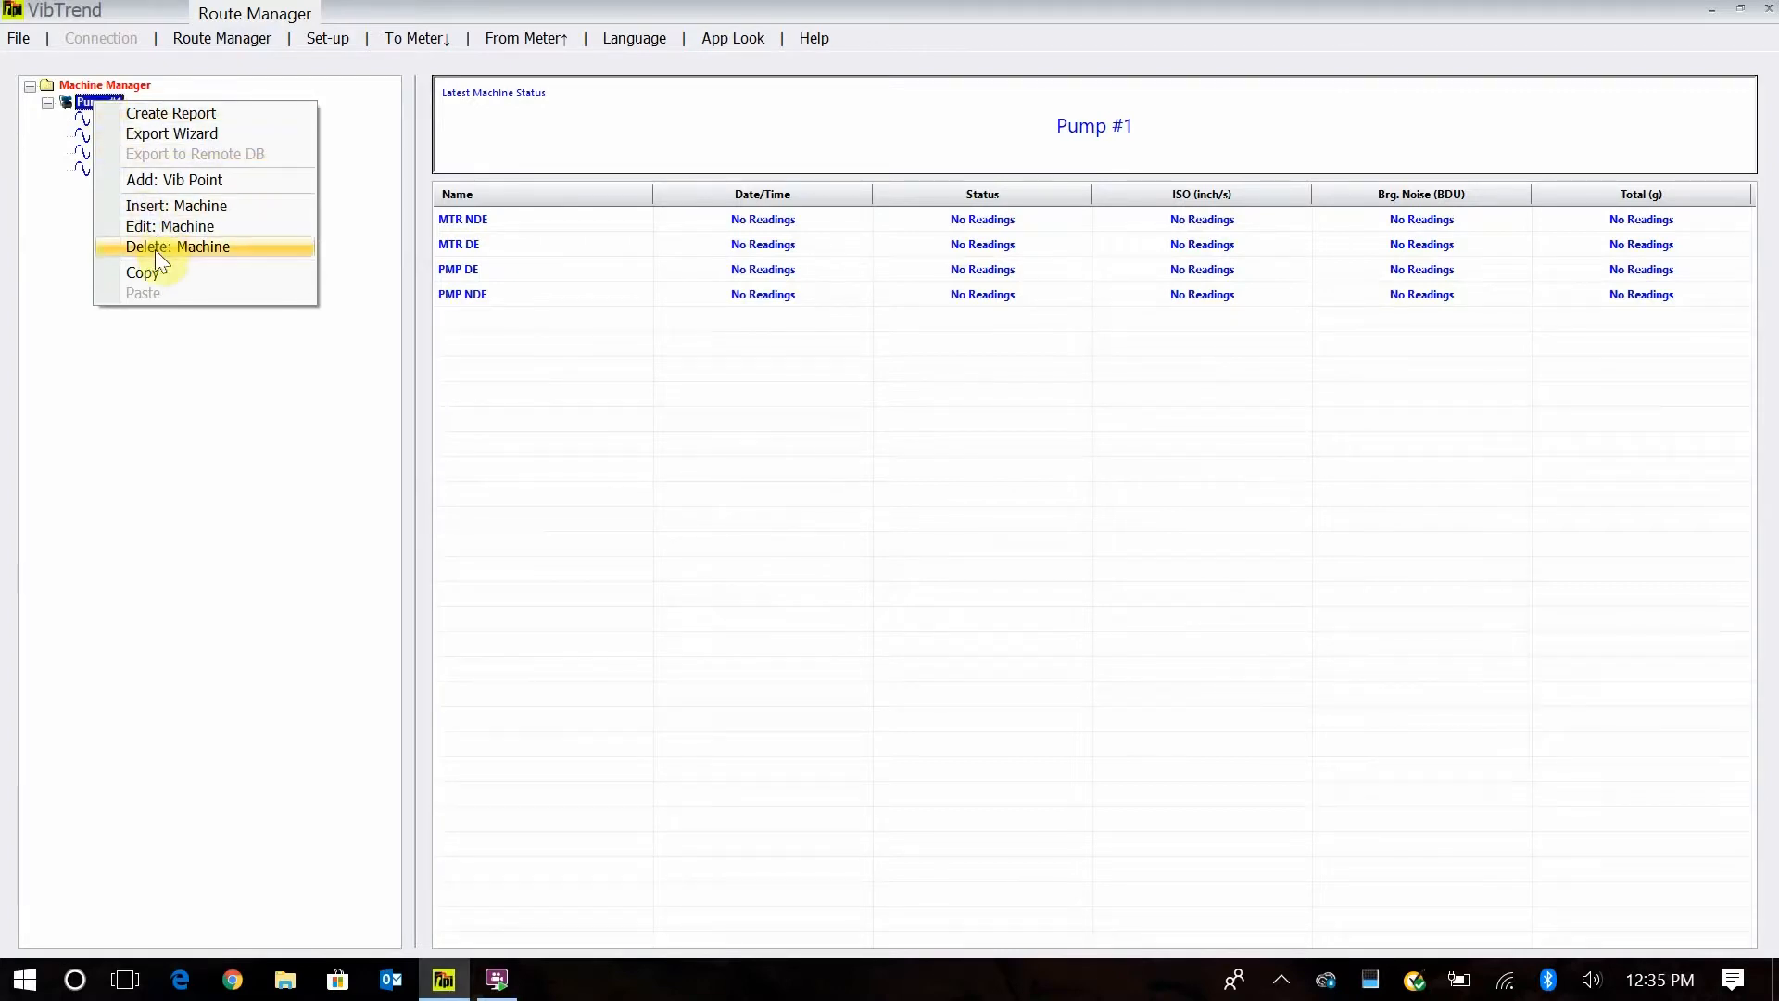
click(152, 272)
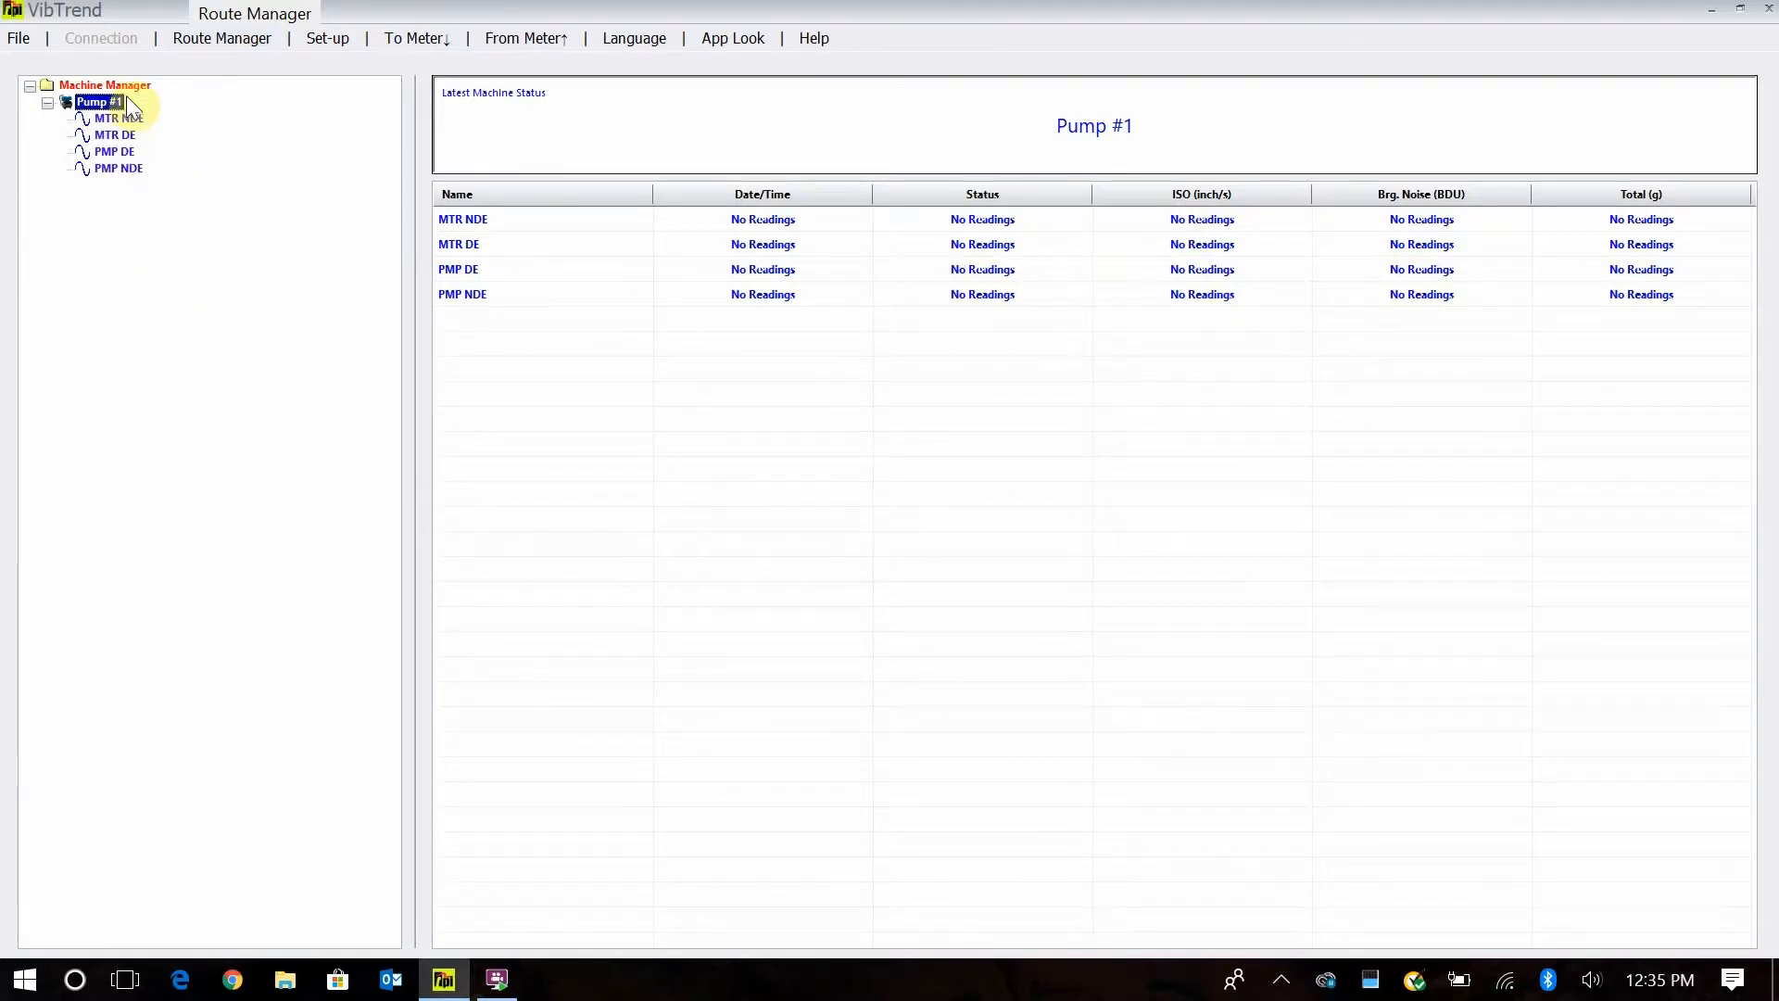
click(105, 83)
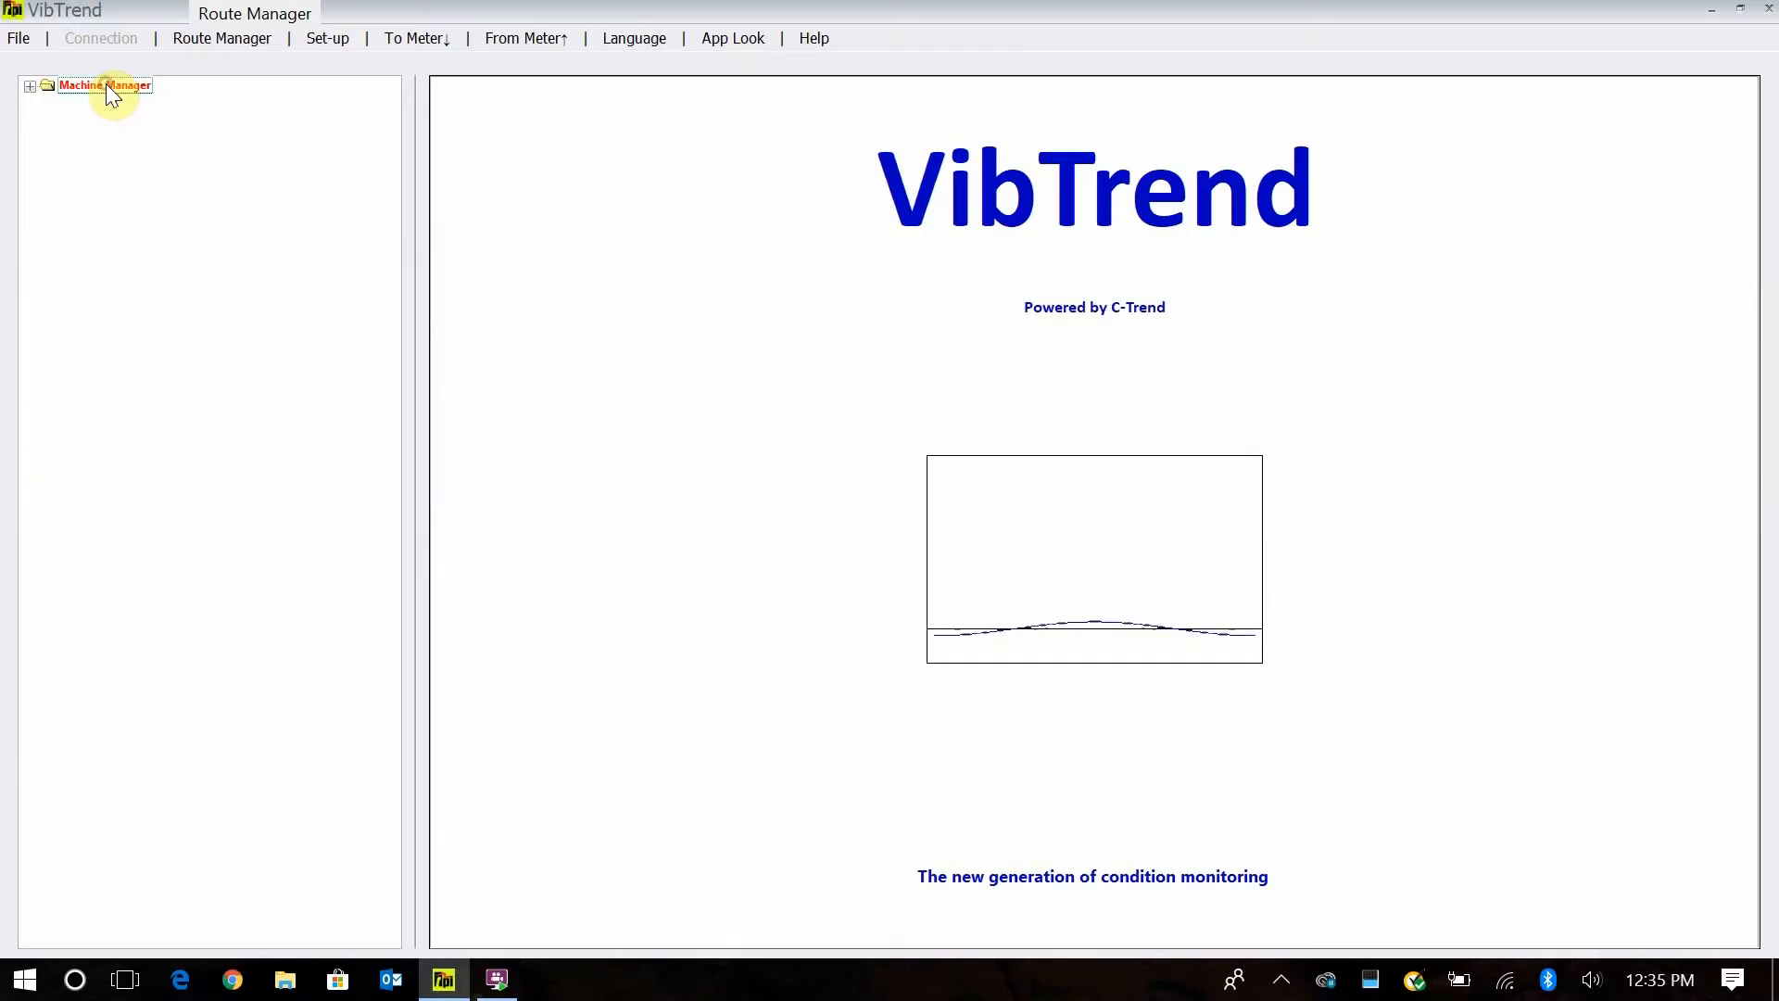
right_click(106, 83)
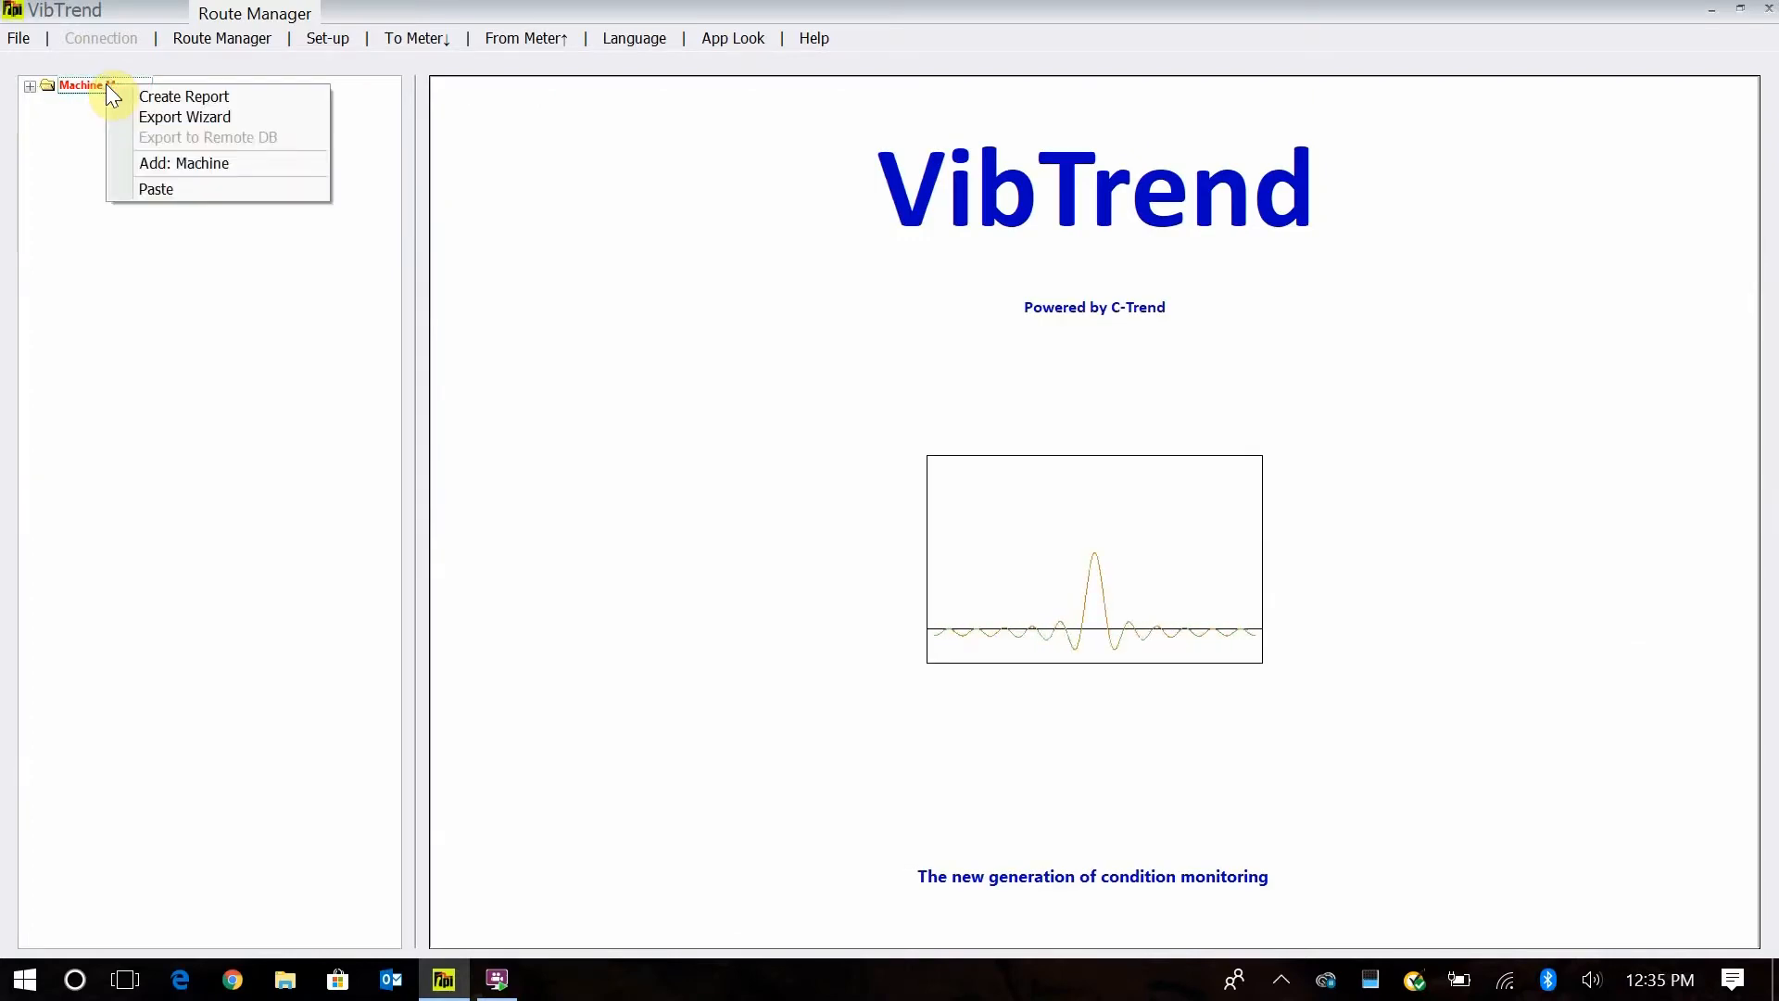
click(191, 190)
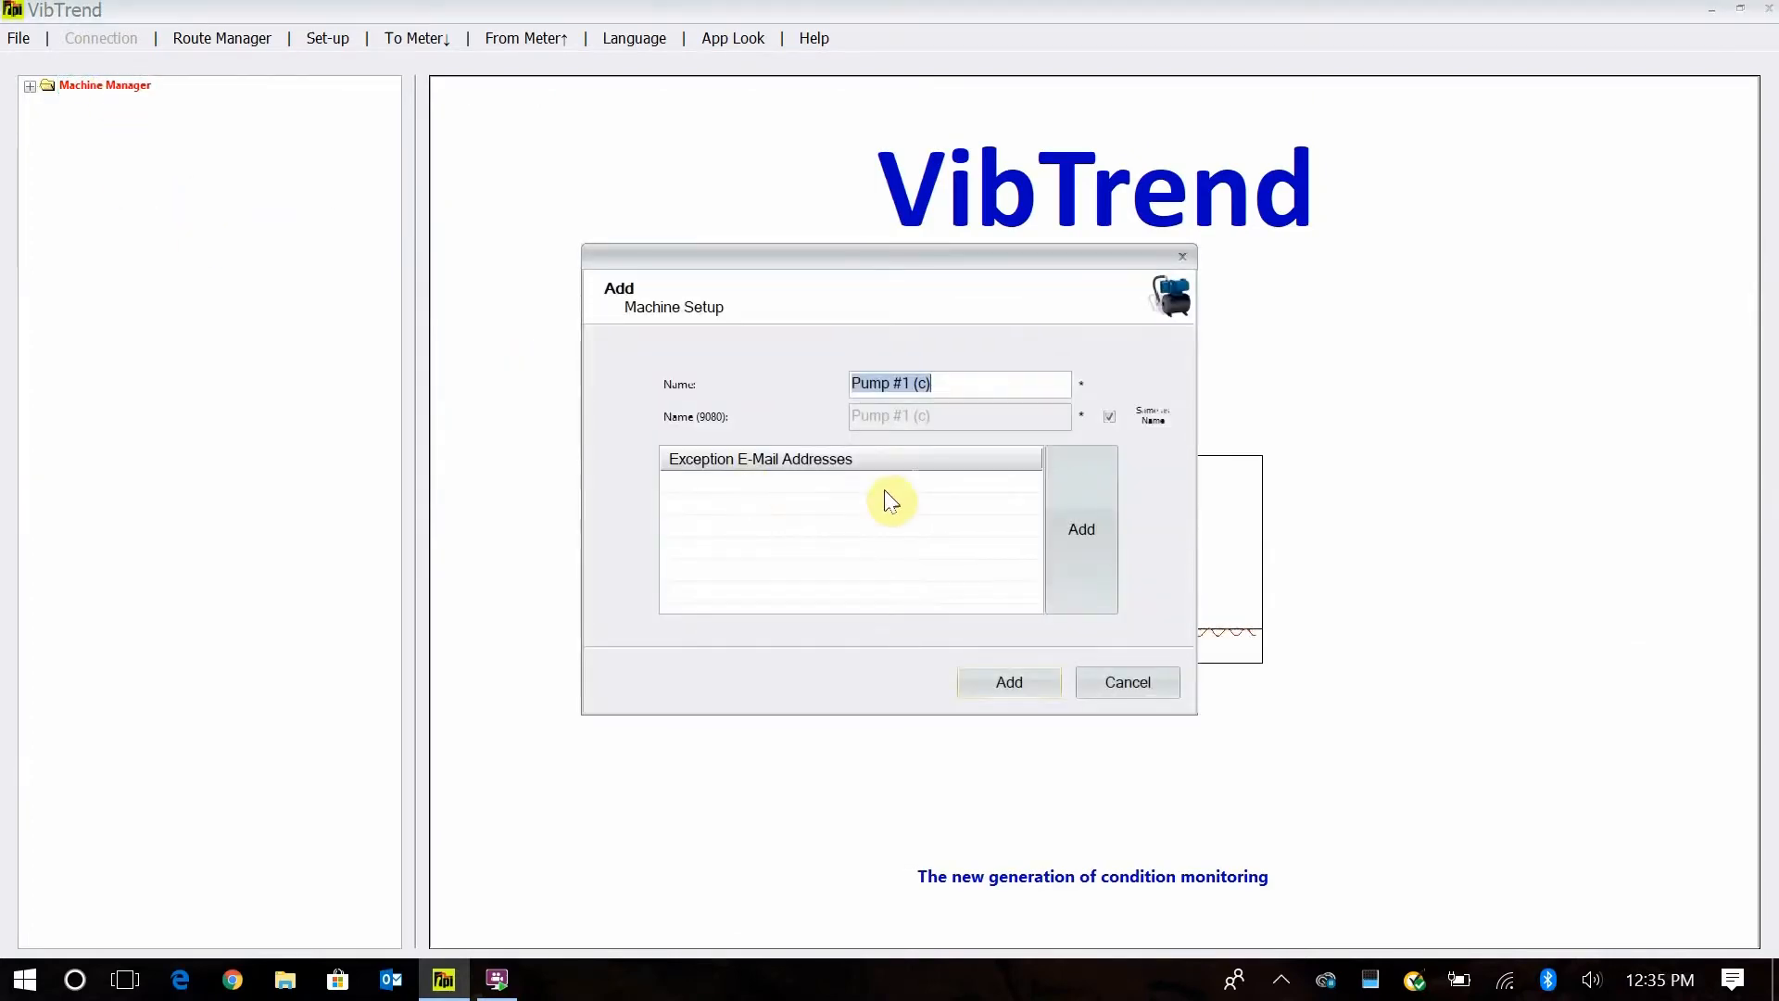
click(957, 388)
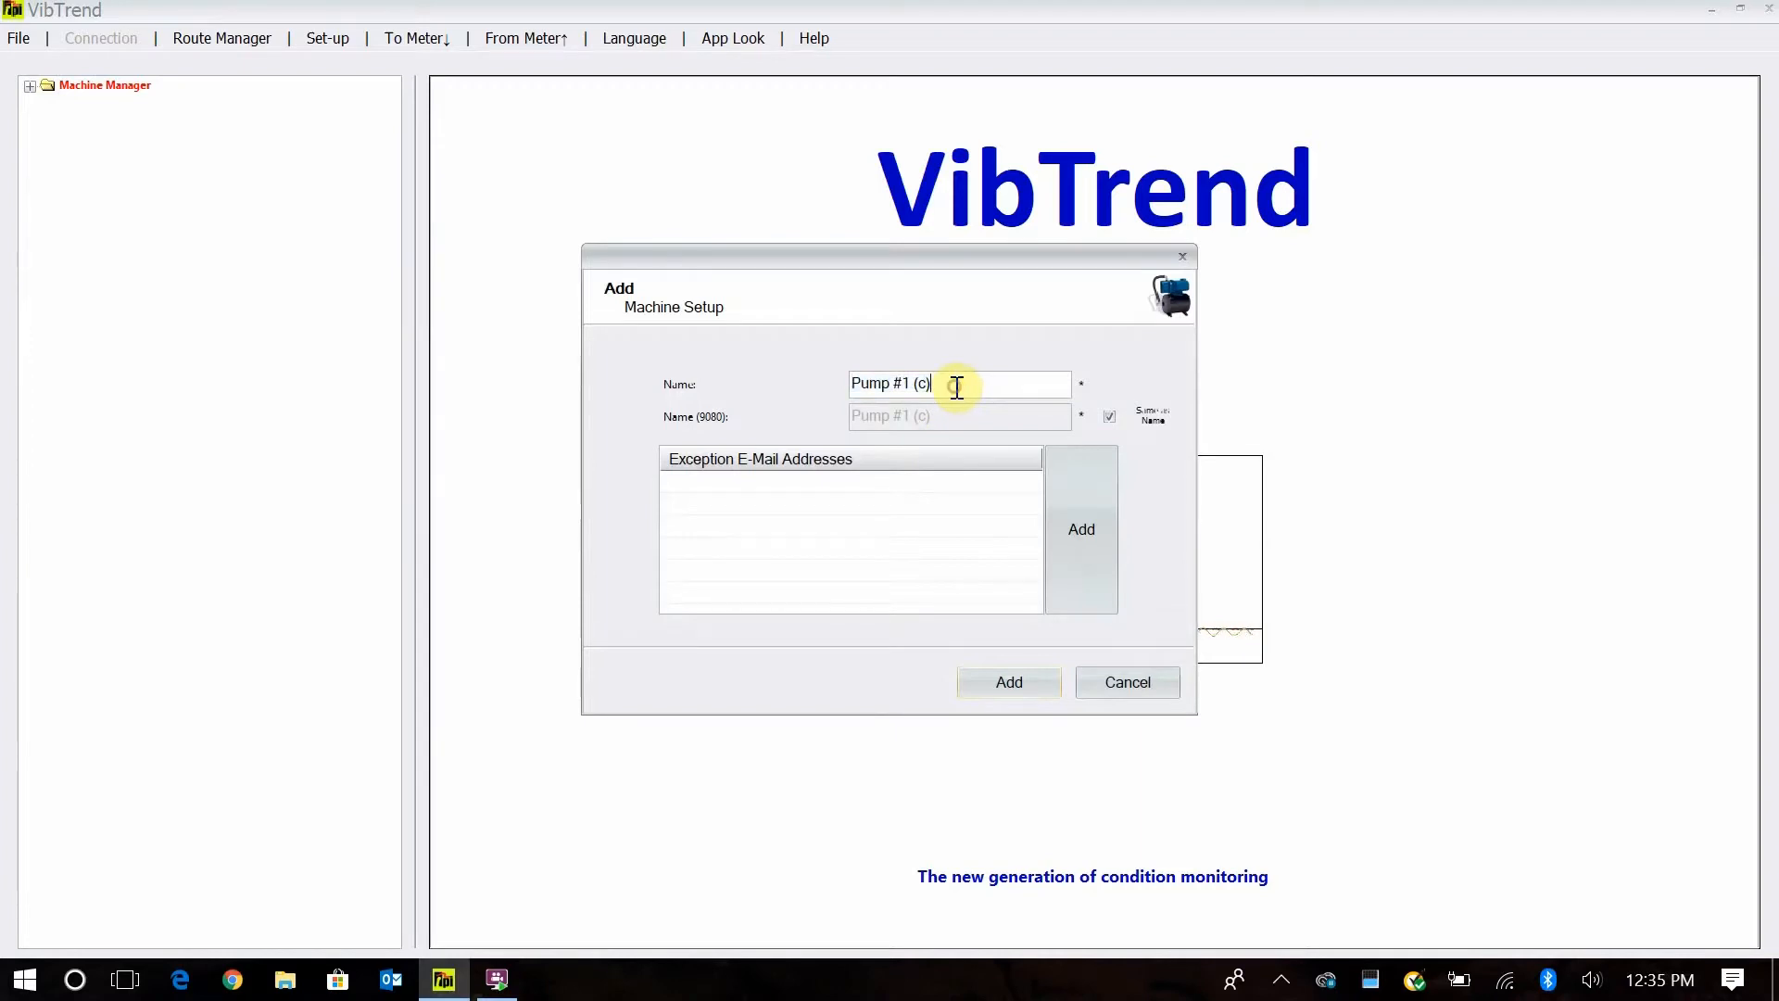
key(BackSpace)
key(BackSpace)
key(BackSpace)
key(BackSpace)
key(BackSpace)
text(2)
click(1009, 680)
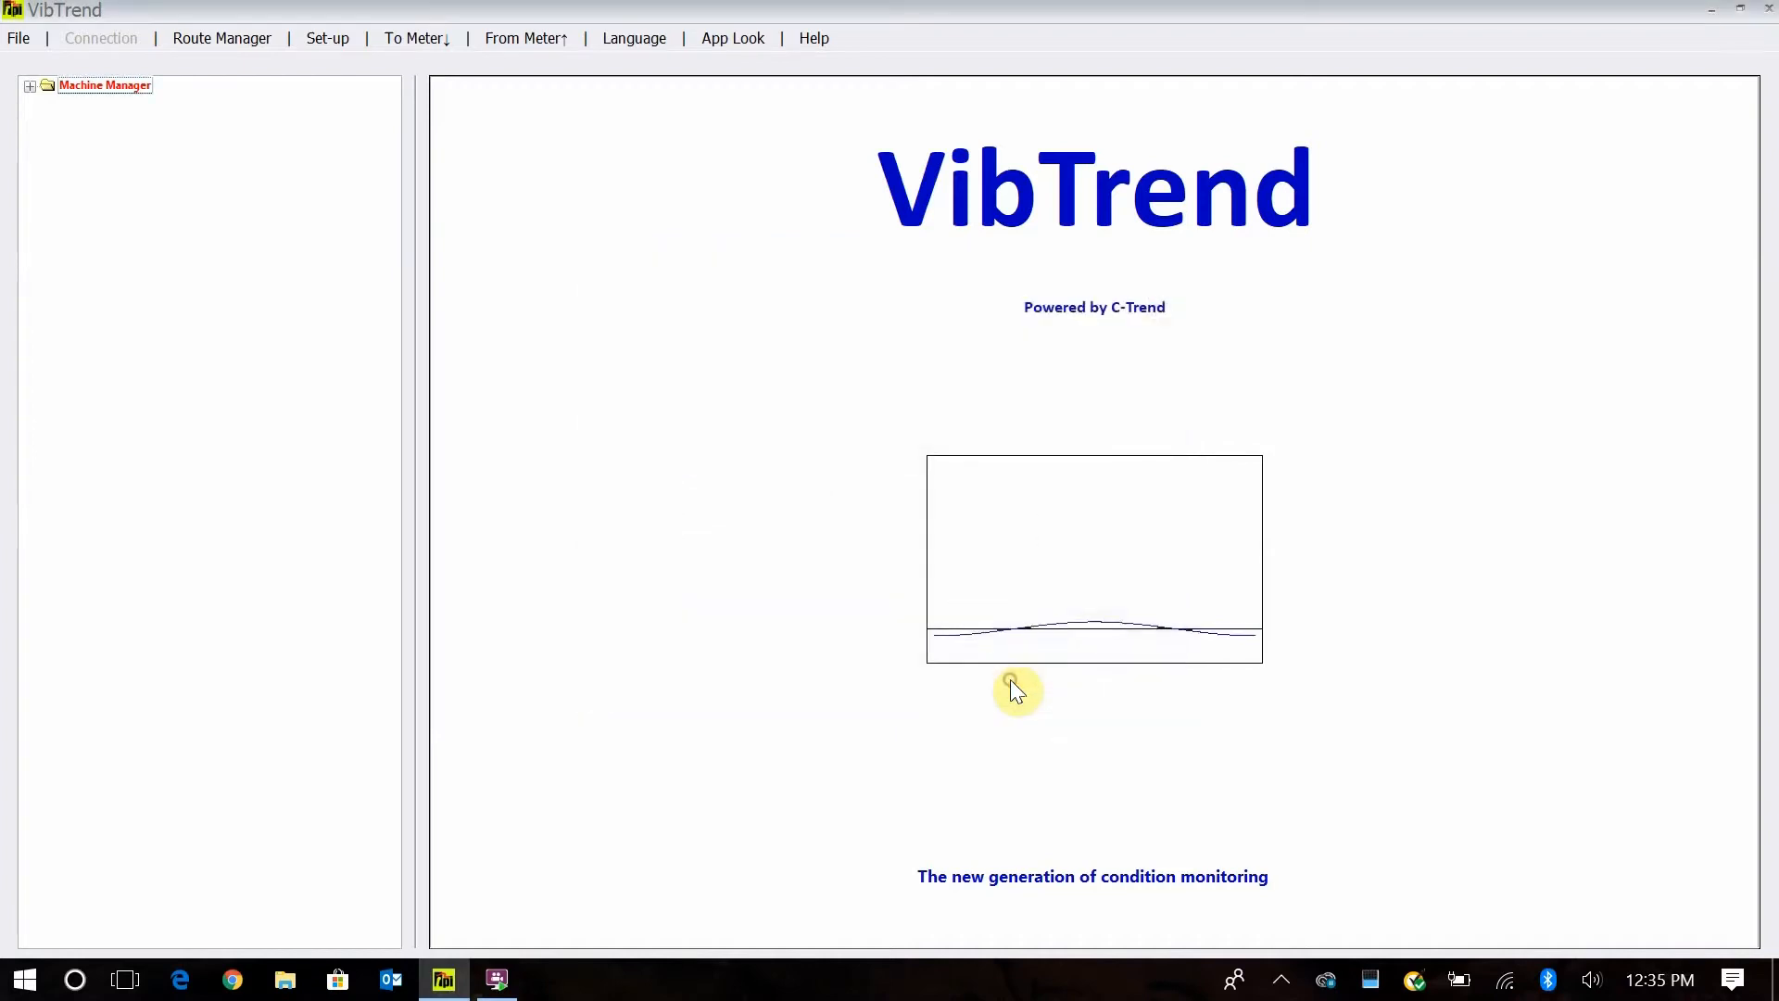
Paste another copy of Pump #1 under Machine Manager and name it Pump #3
click(30, 85)
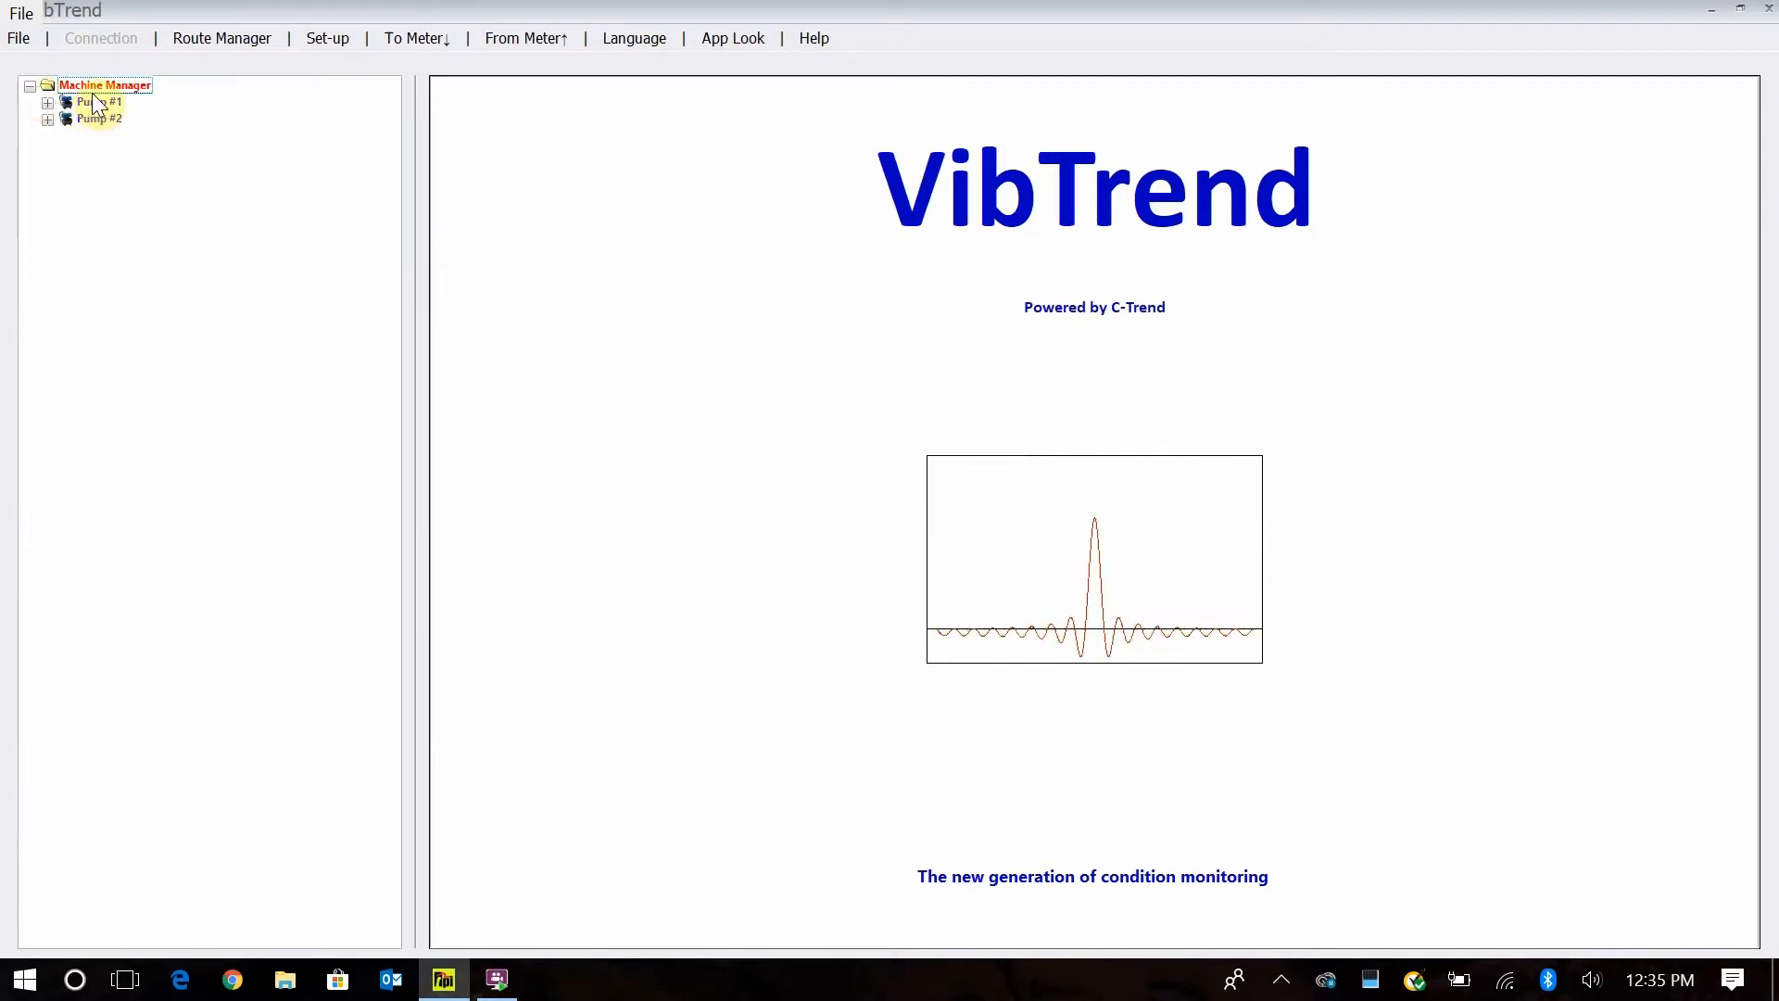
right_click(92, 81)
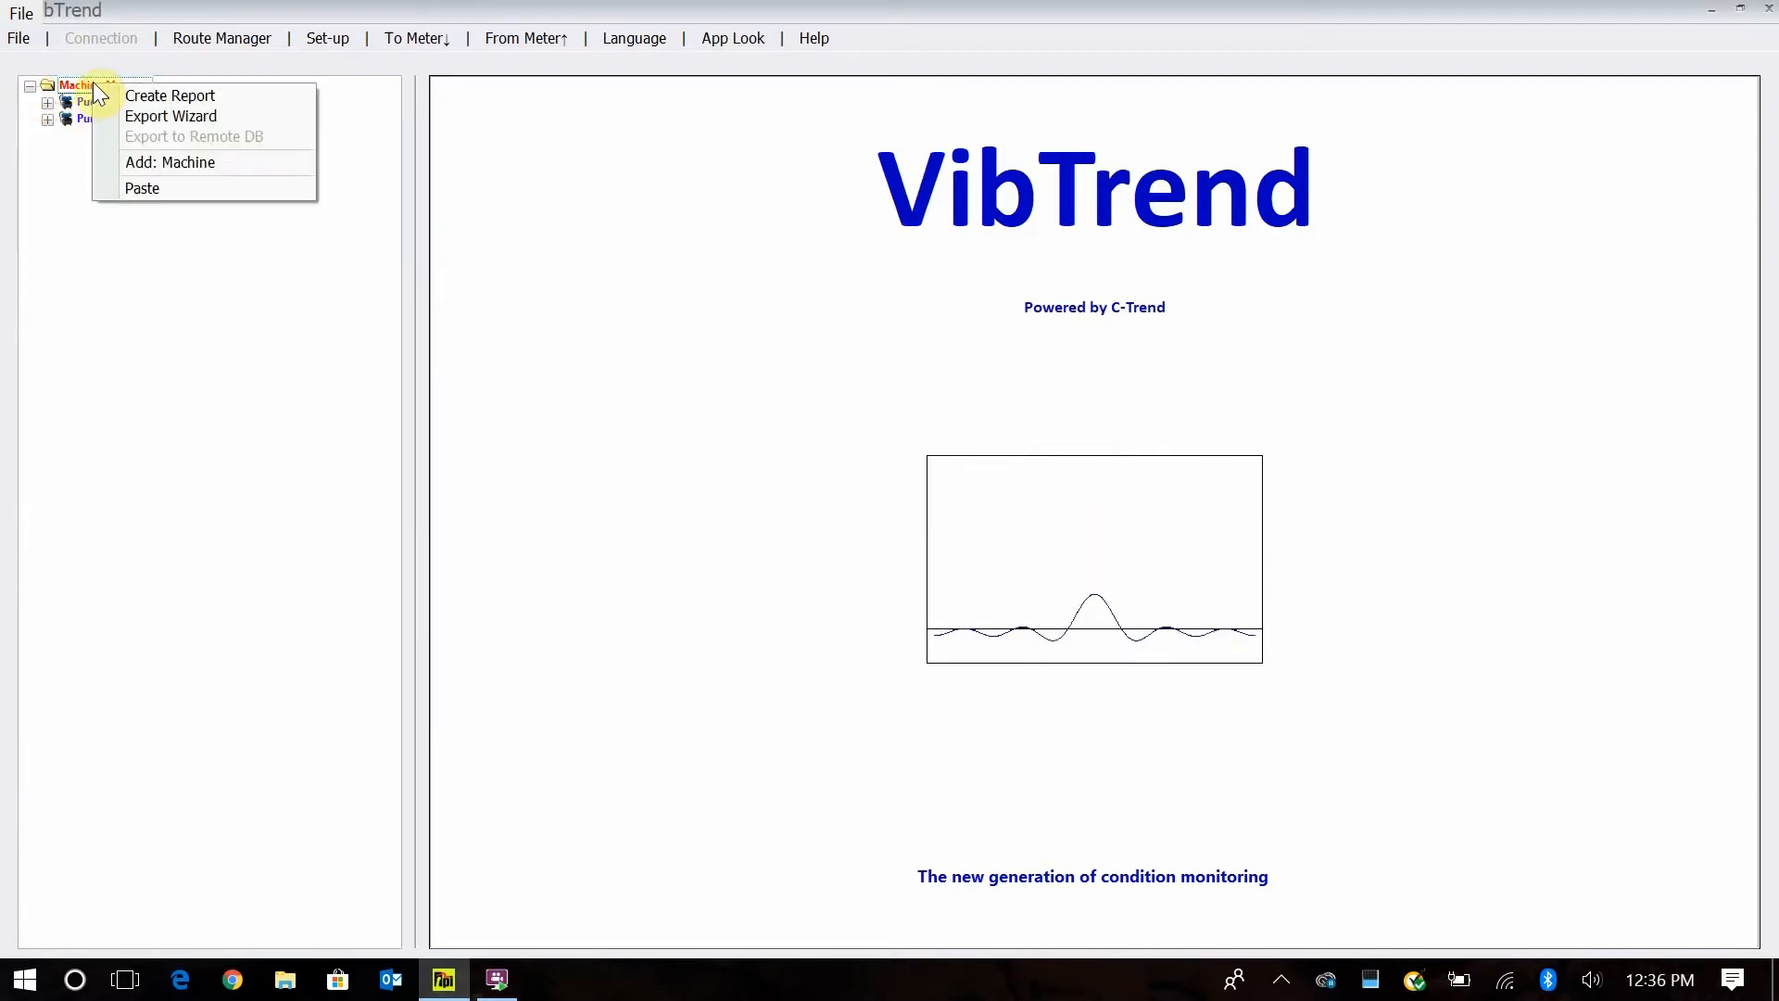
click(182, 187)
drag(977, 379, 900, 379)
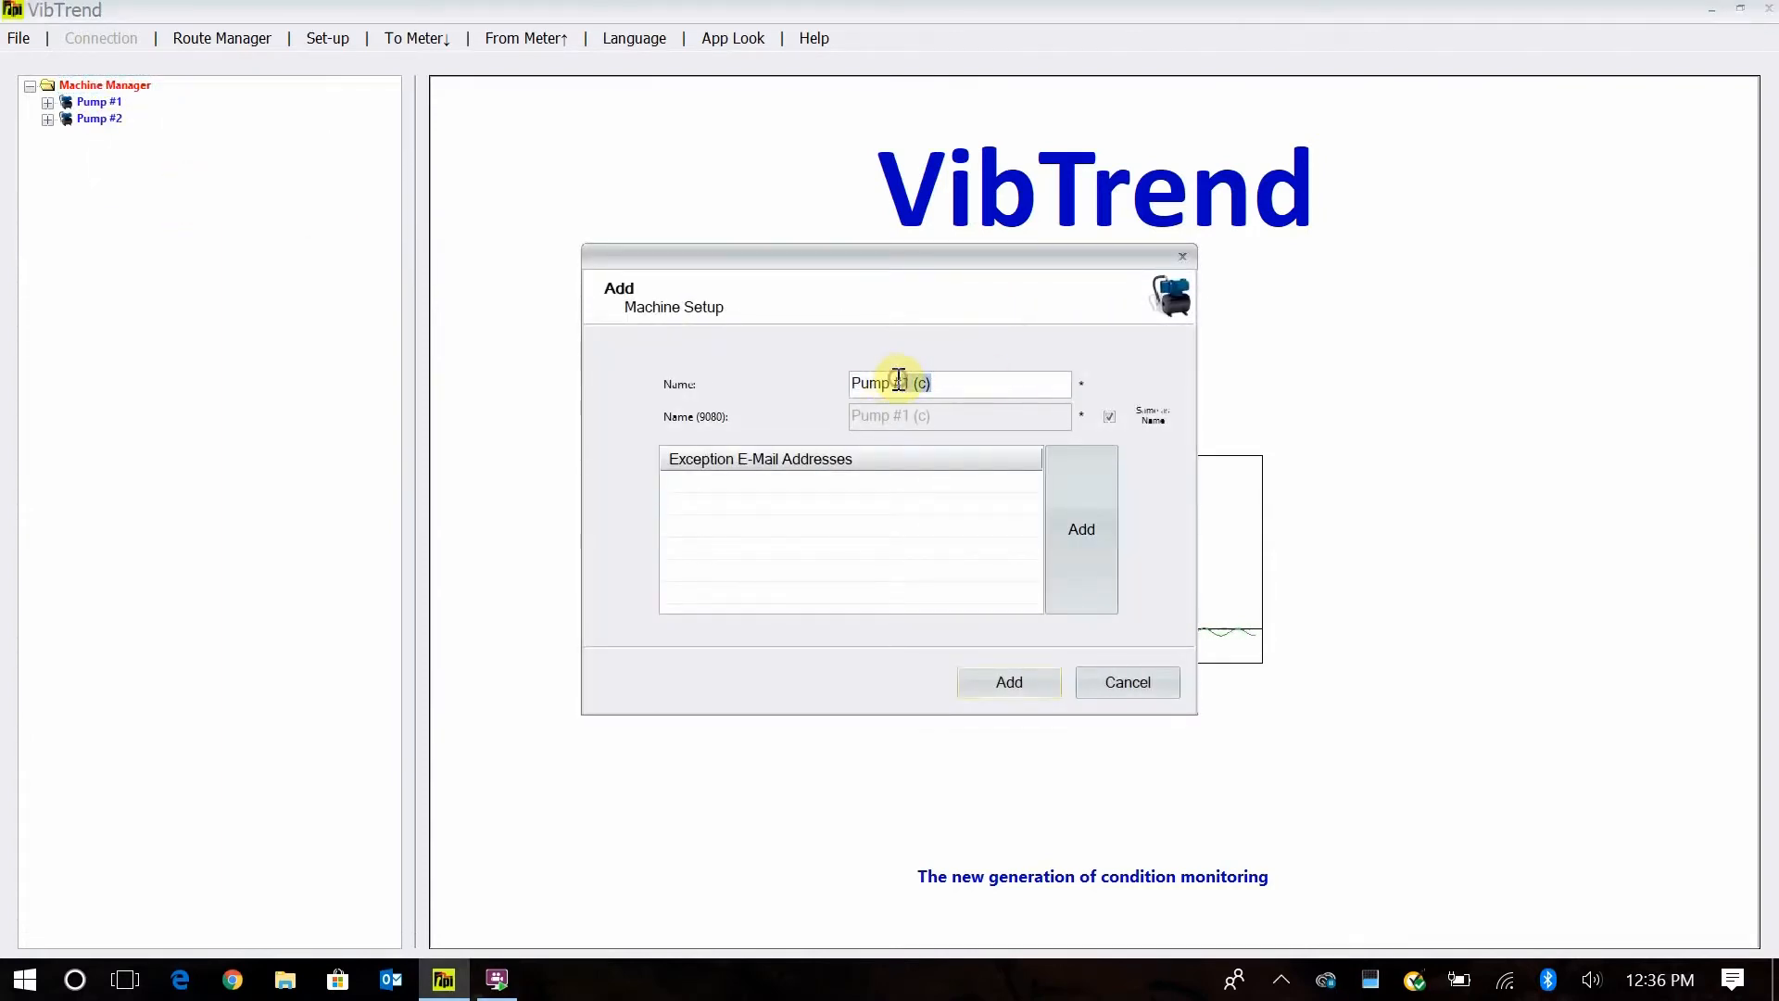
text(3)
click(996, 679)
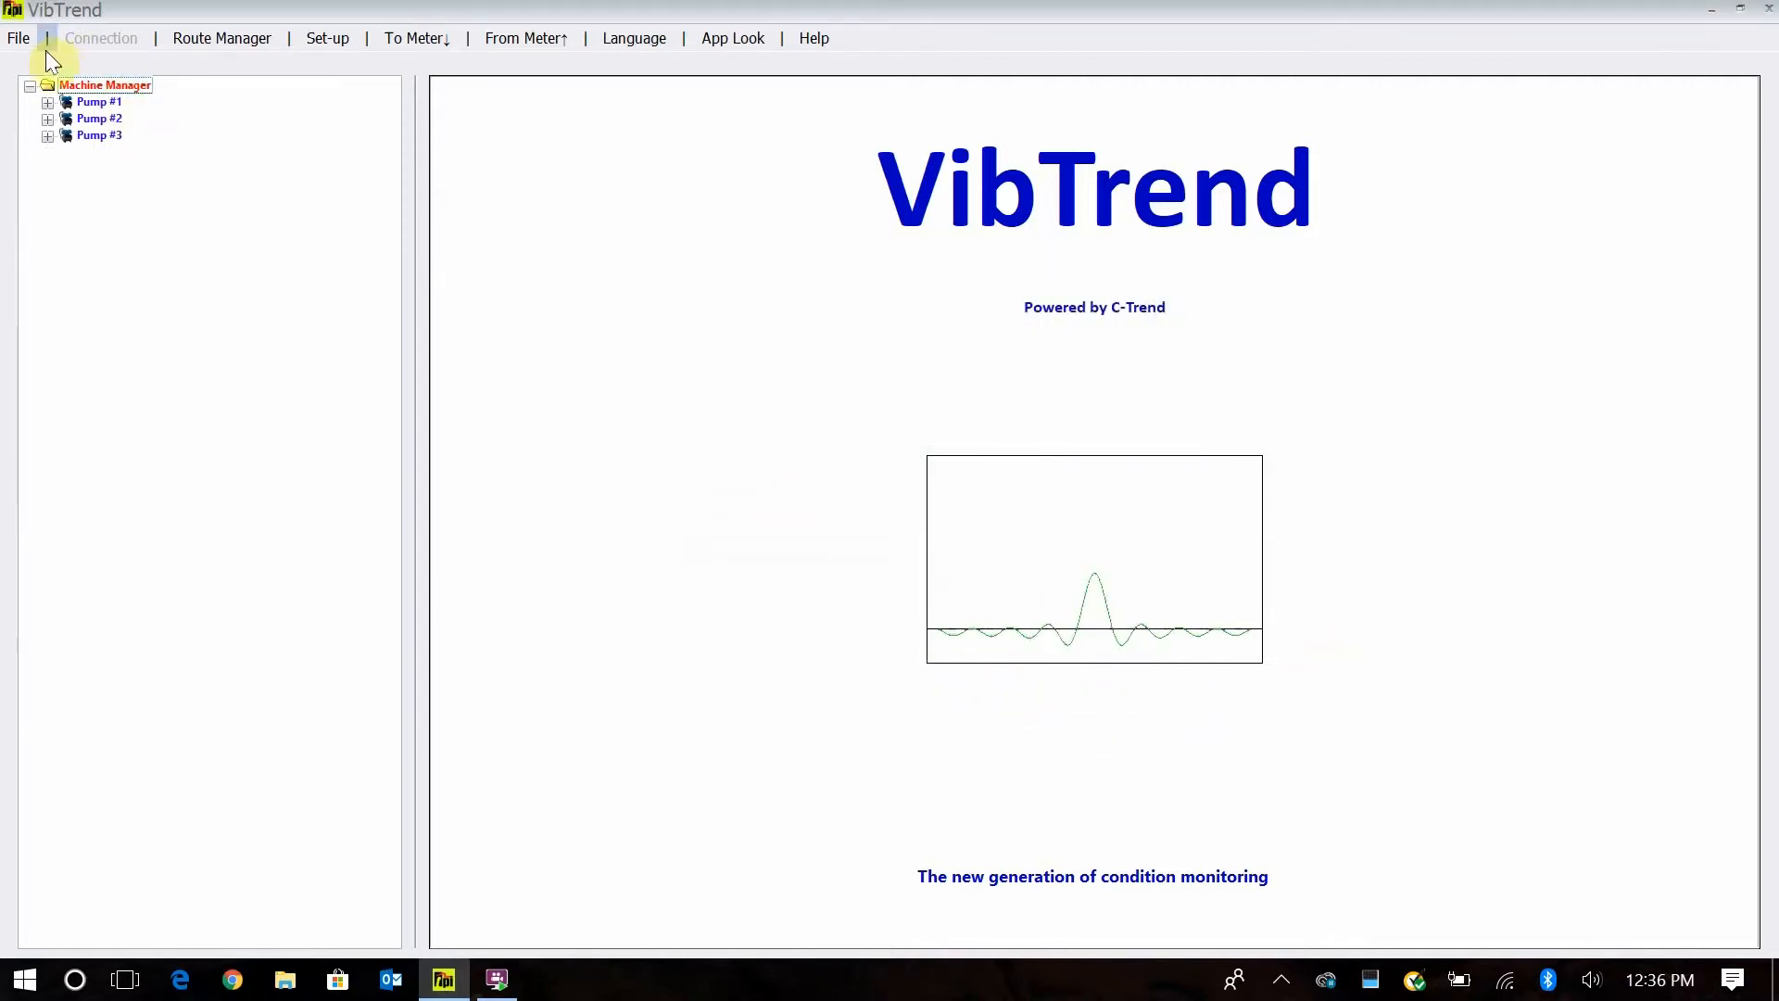
Review the MTR NDE vib point settings of Pump #3 and the ISO chart of its alarm standards, leaving without changes
double_click(96, 136)
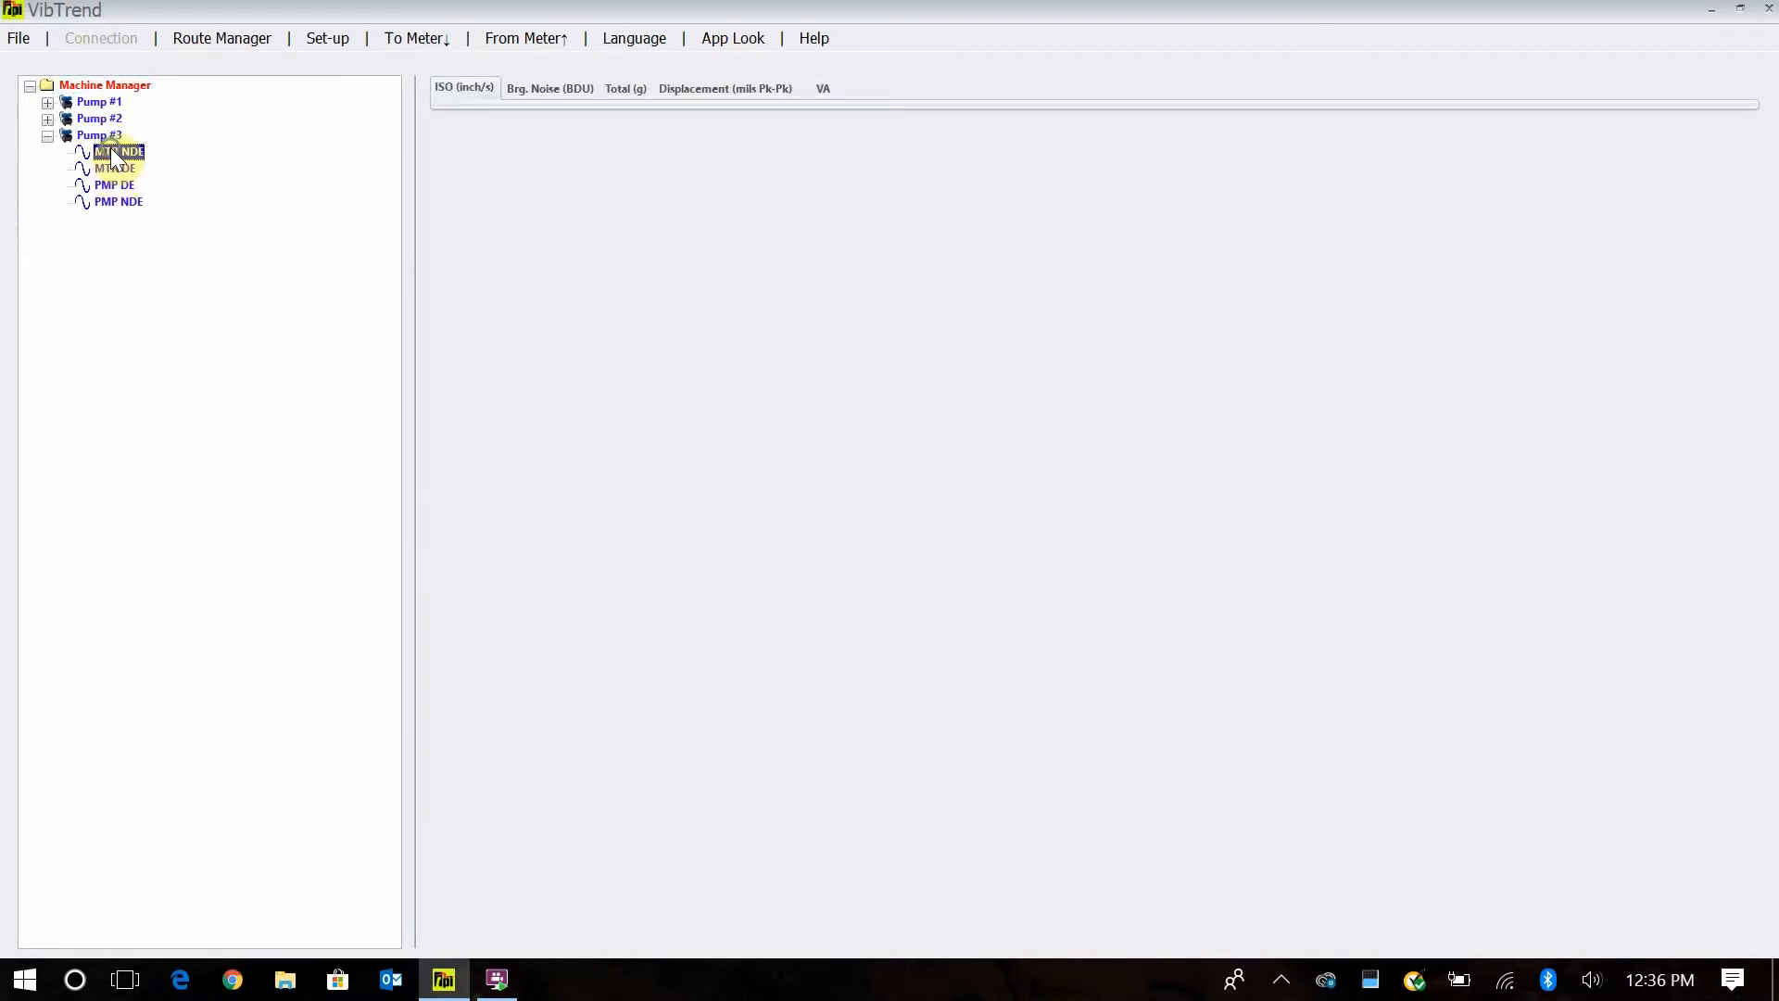
right_click(112, 152)
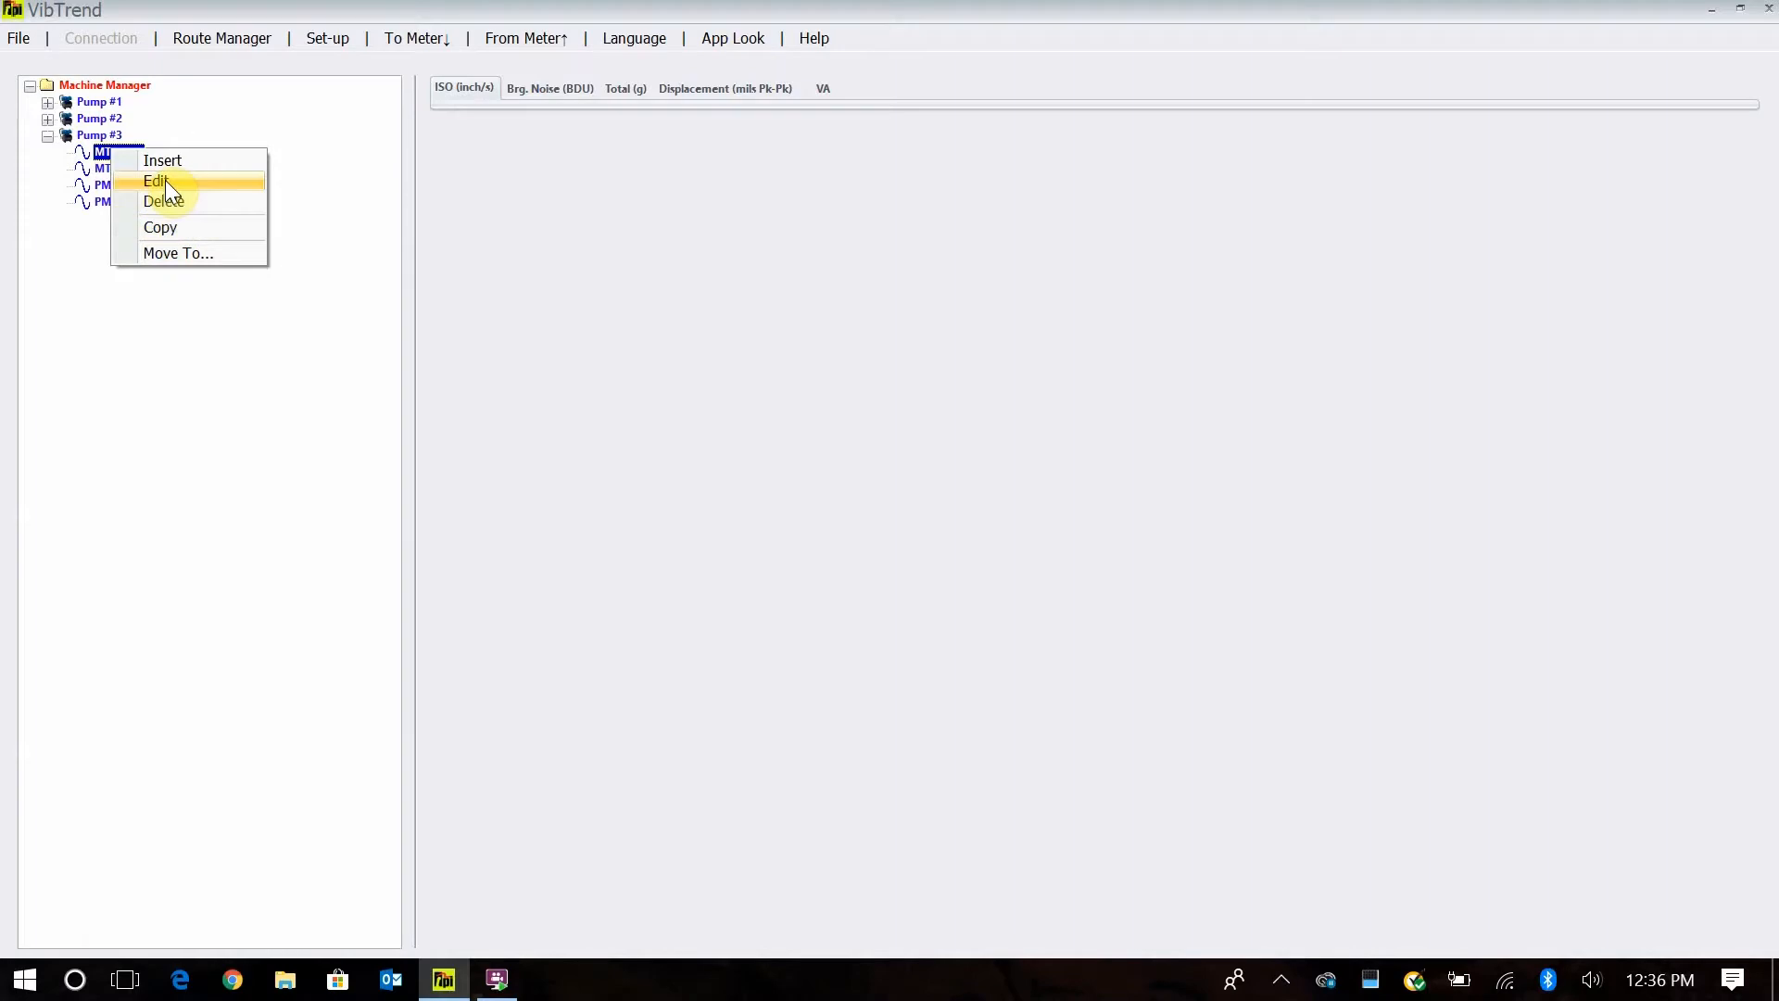
click(165, 180)
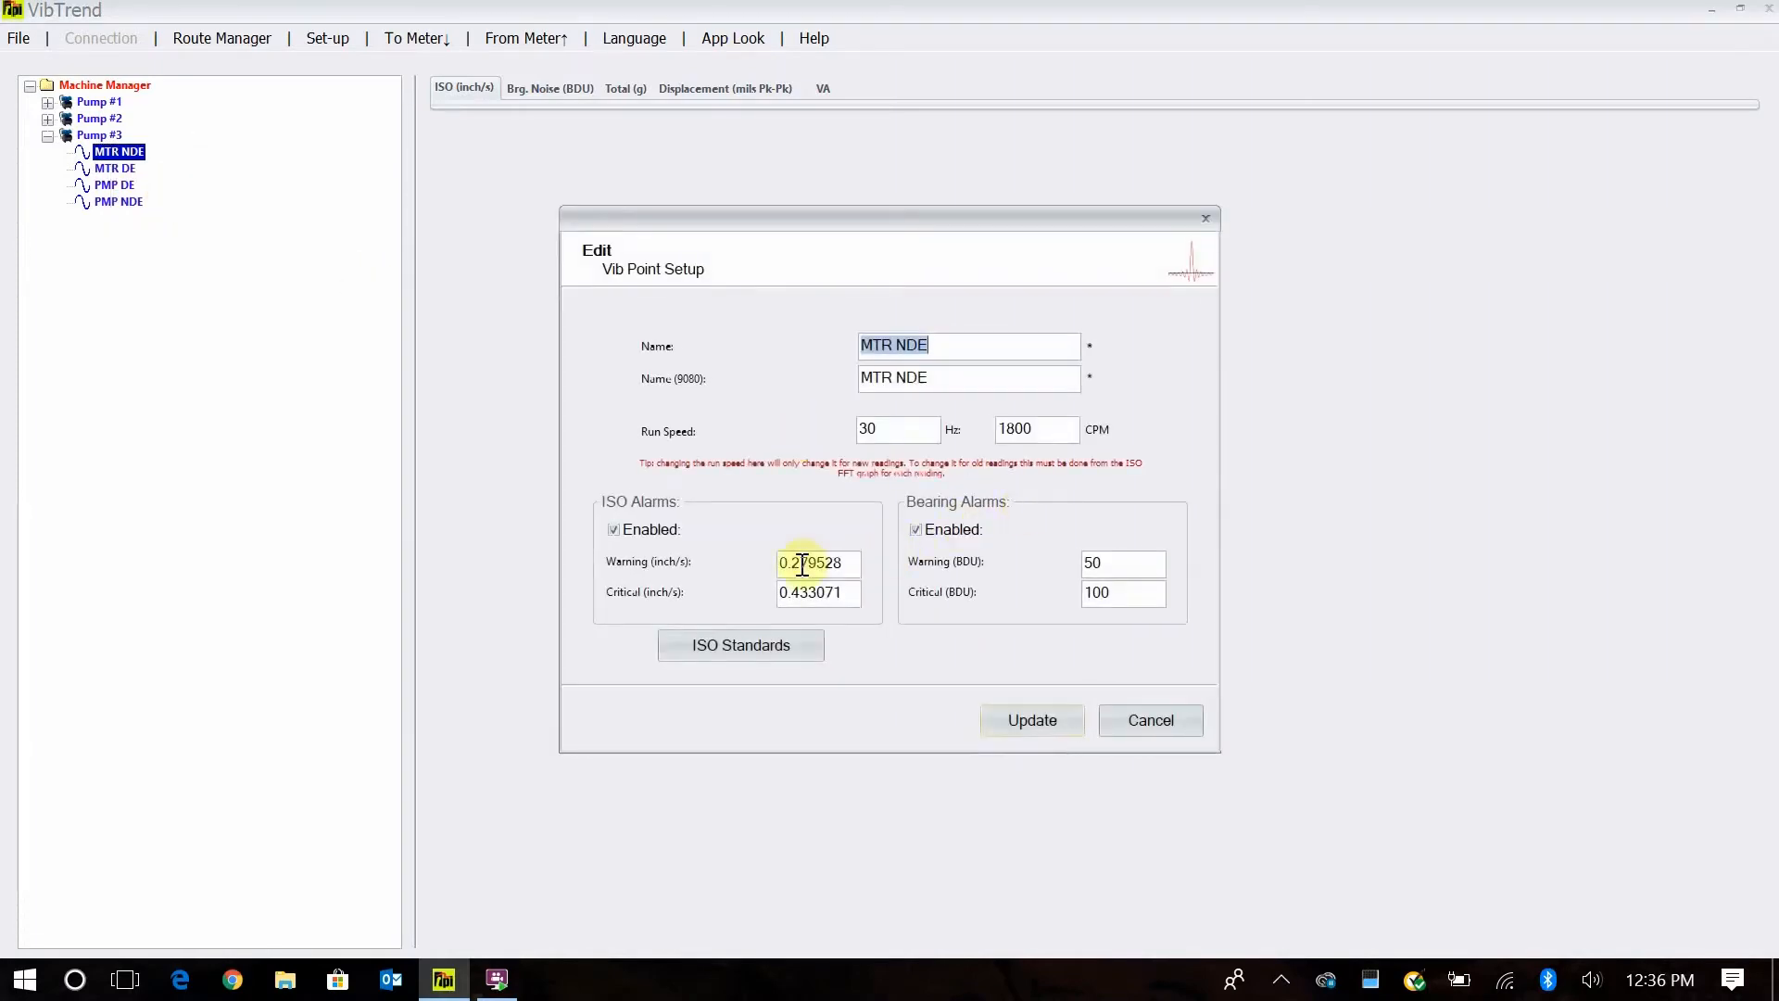
click(702, 643)
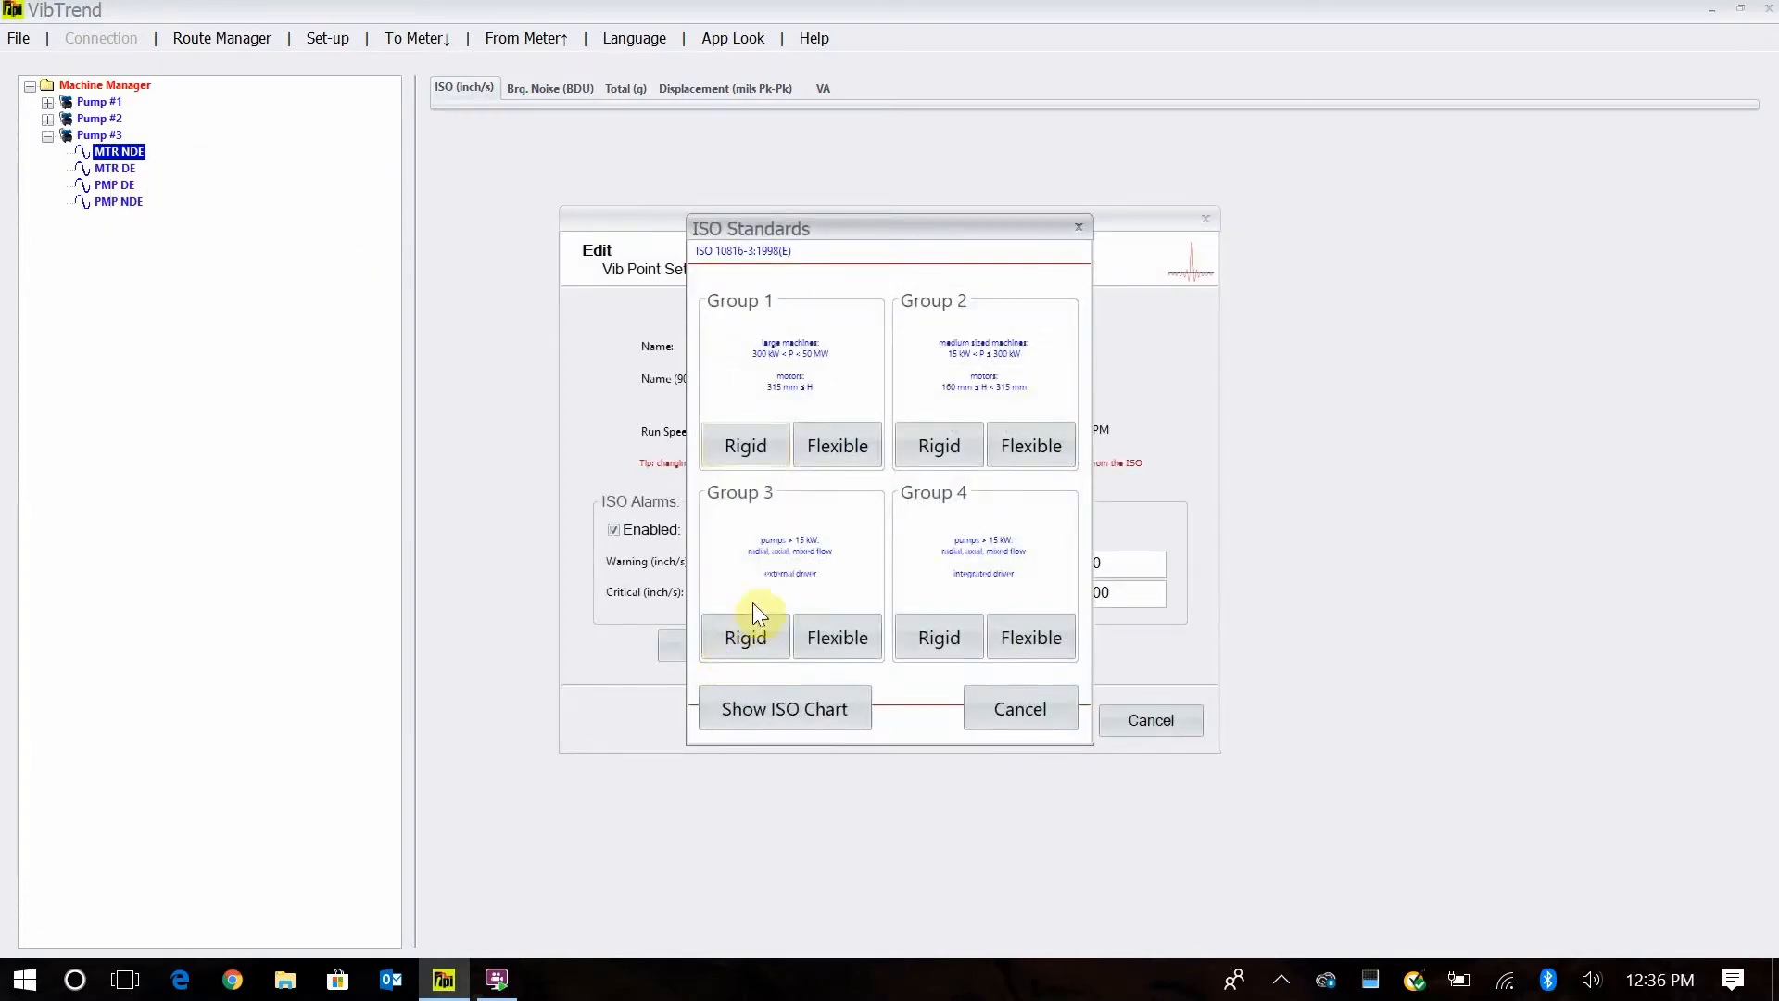
click(786, 710)
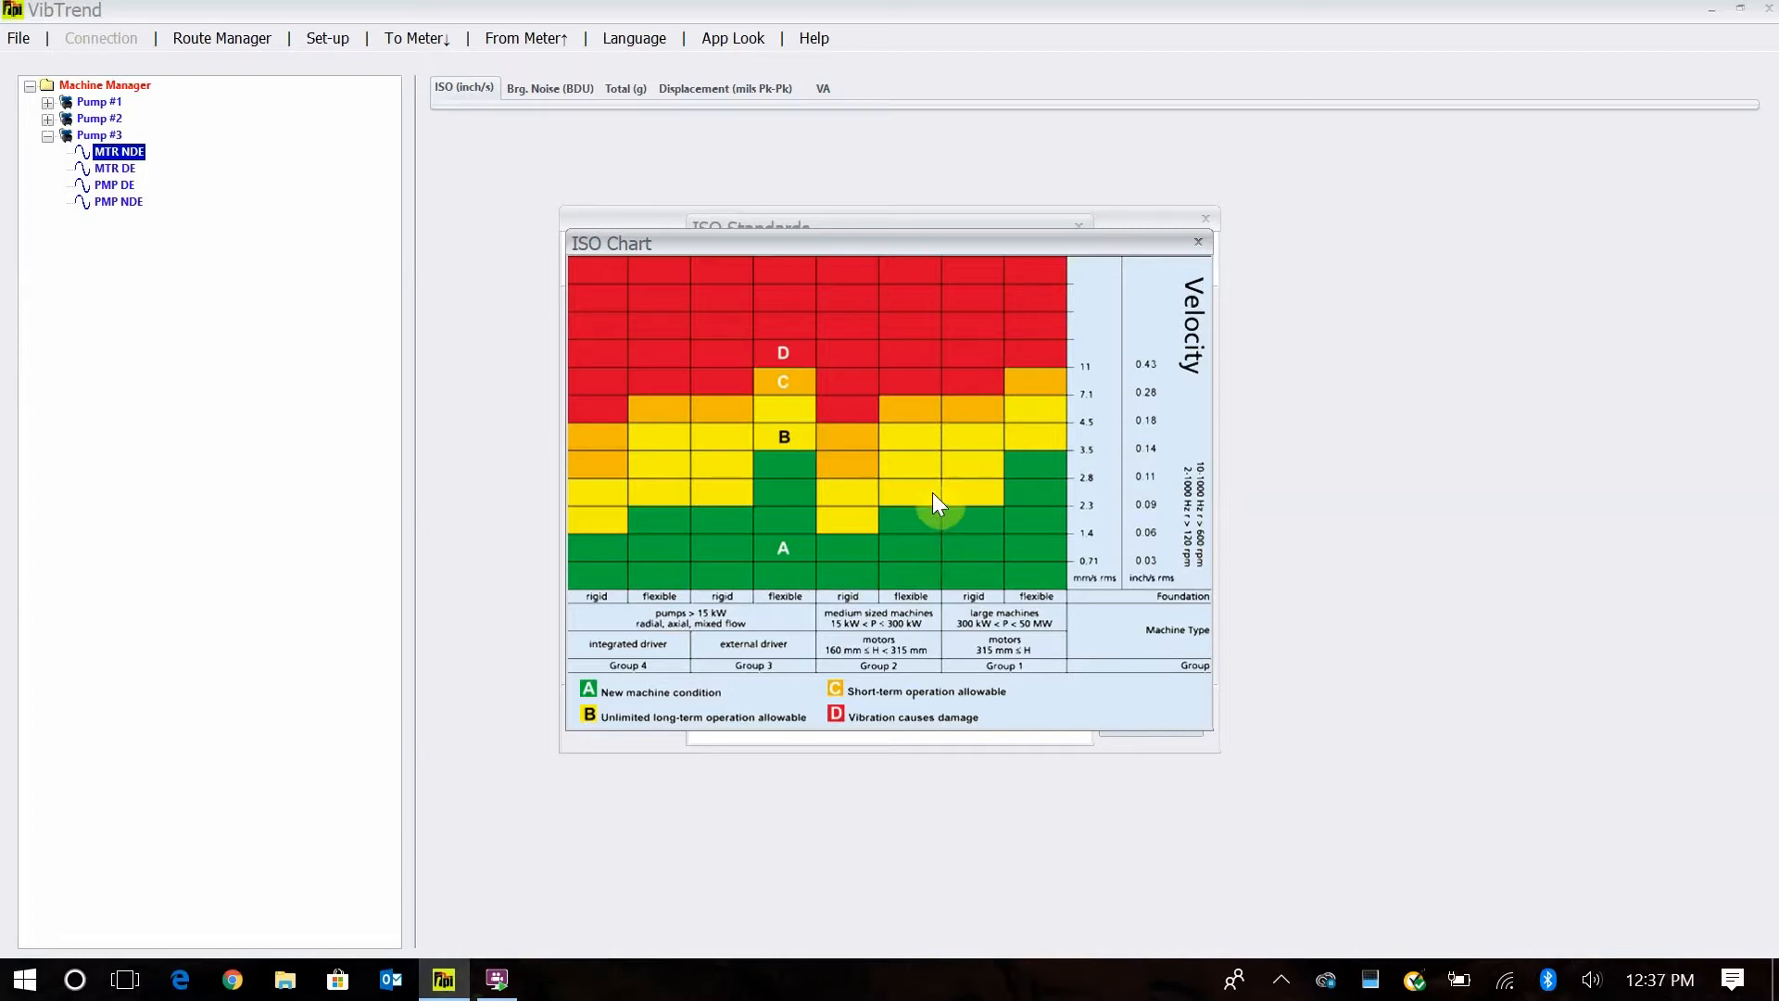
click(1198, 244)
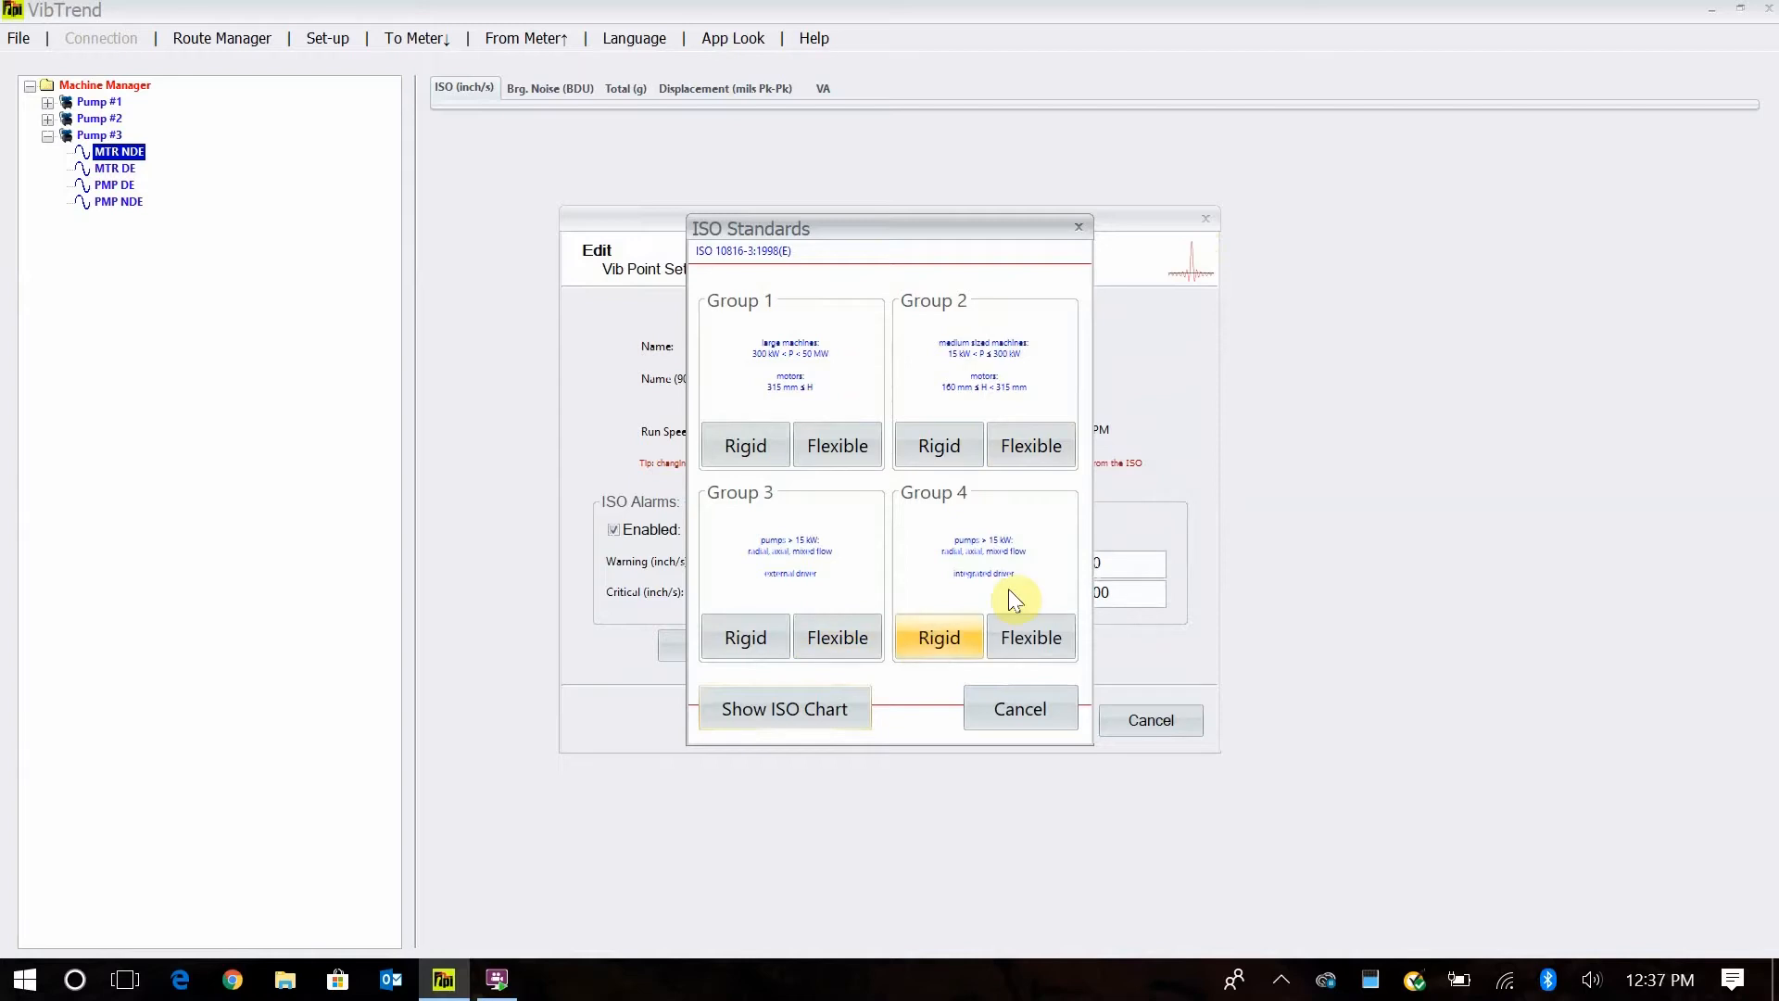
click(1002, 711)
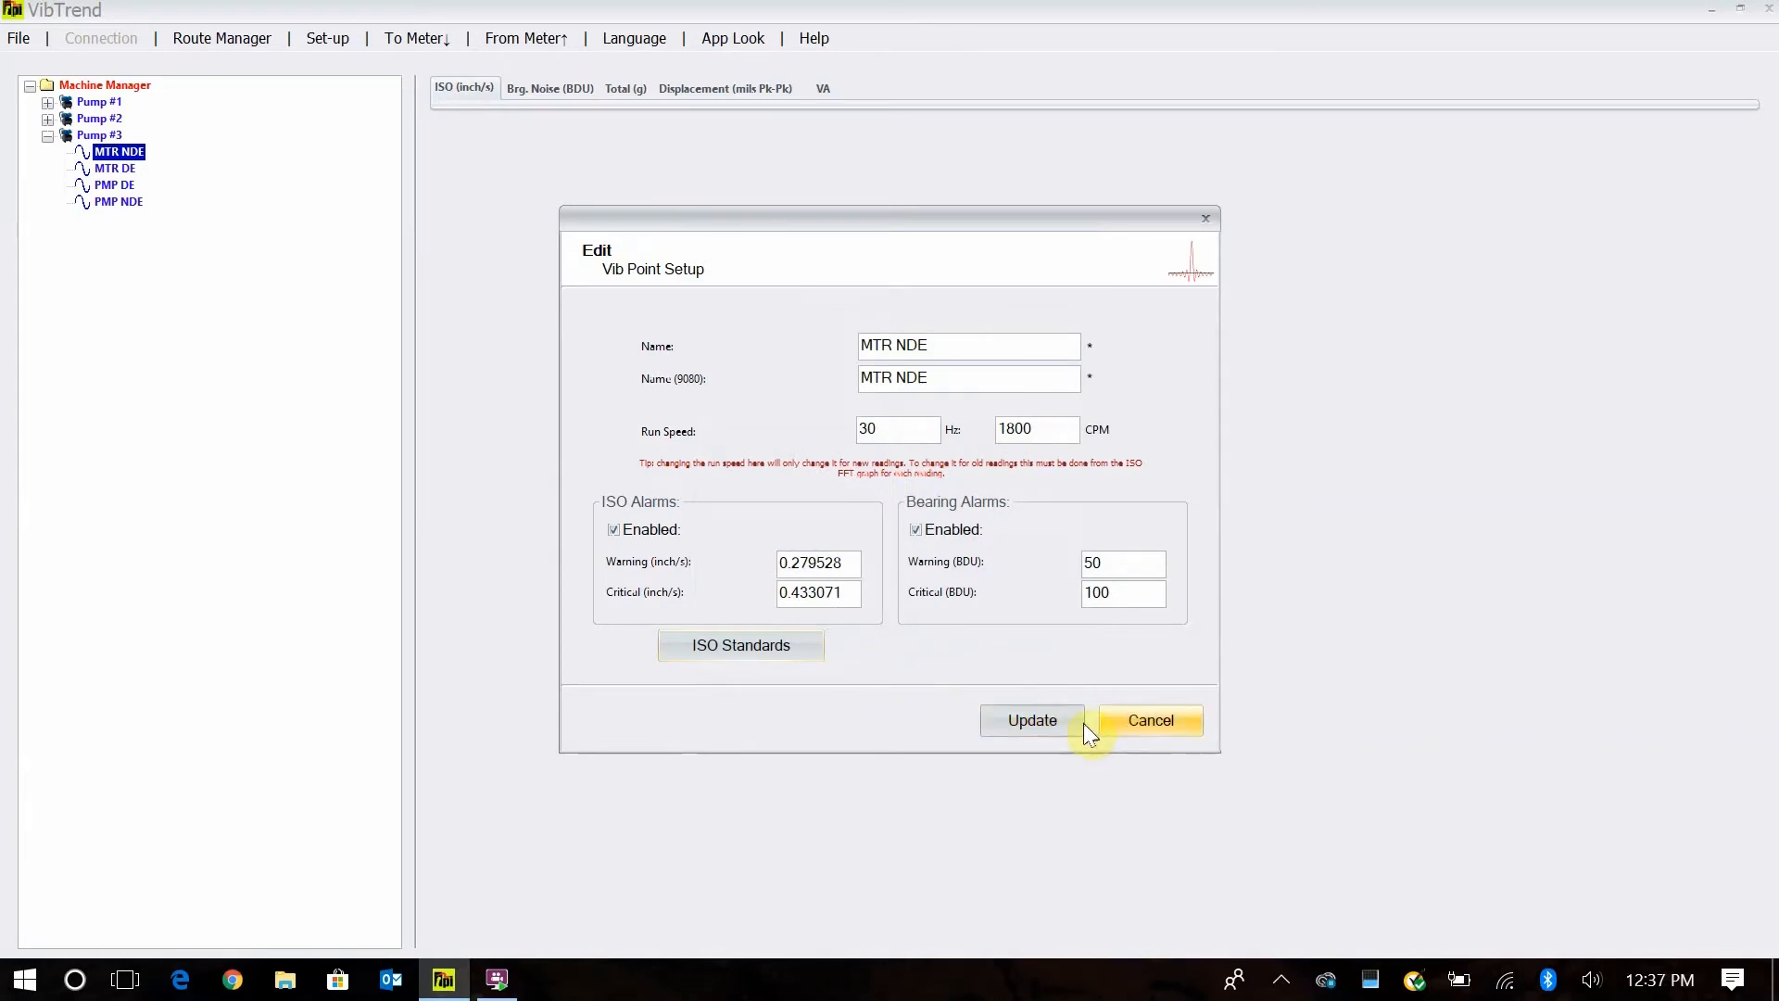
click(1126, 719)
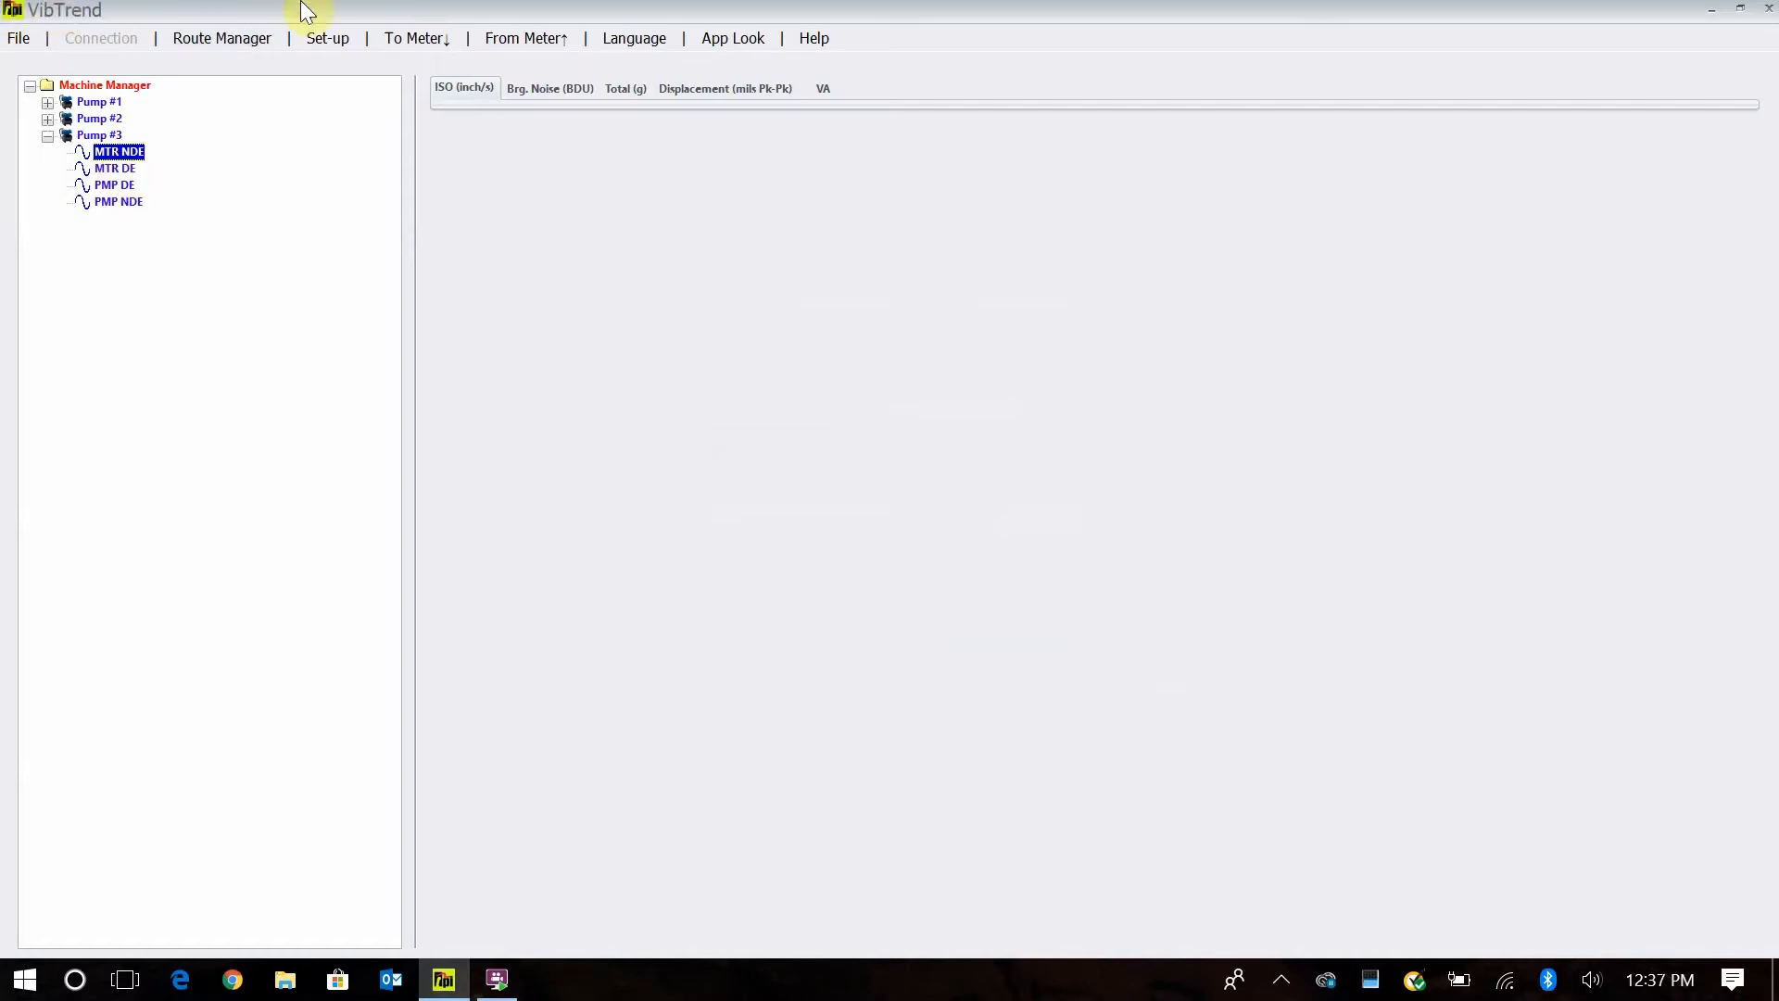
Check the MTR DE vib point settings of Pump #3 without changing them, and collapse the machine's branch
right_click(122, 167)
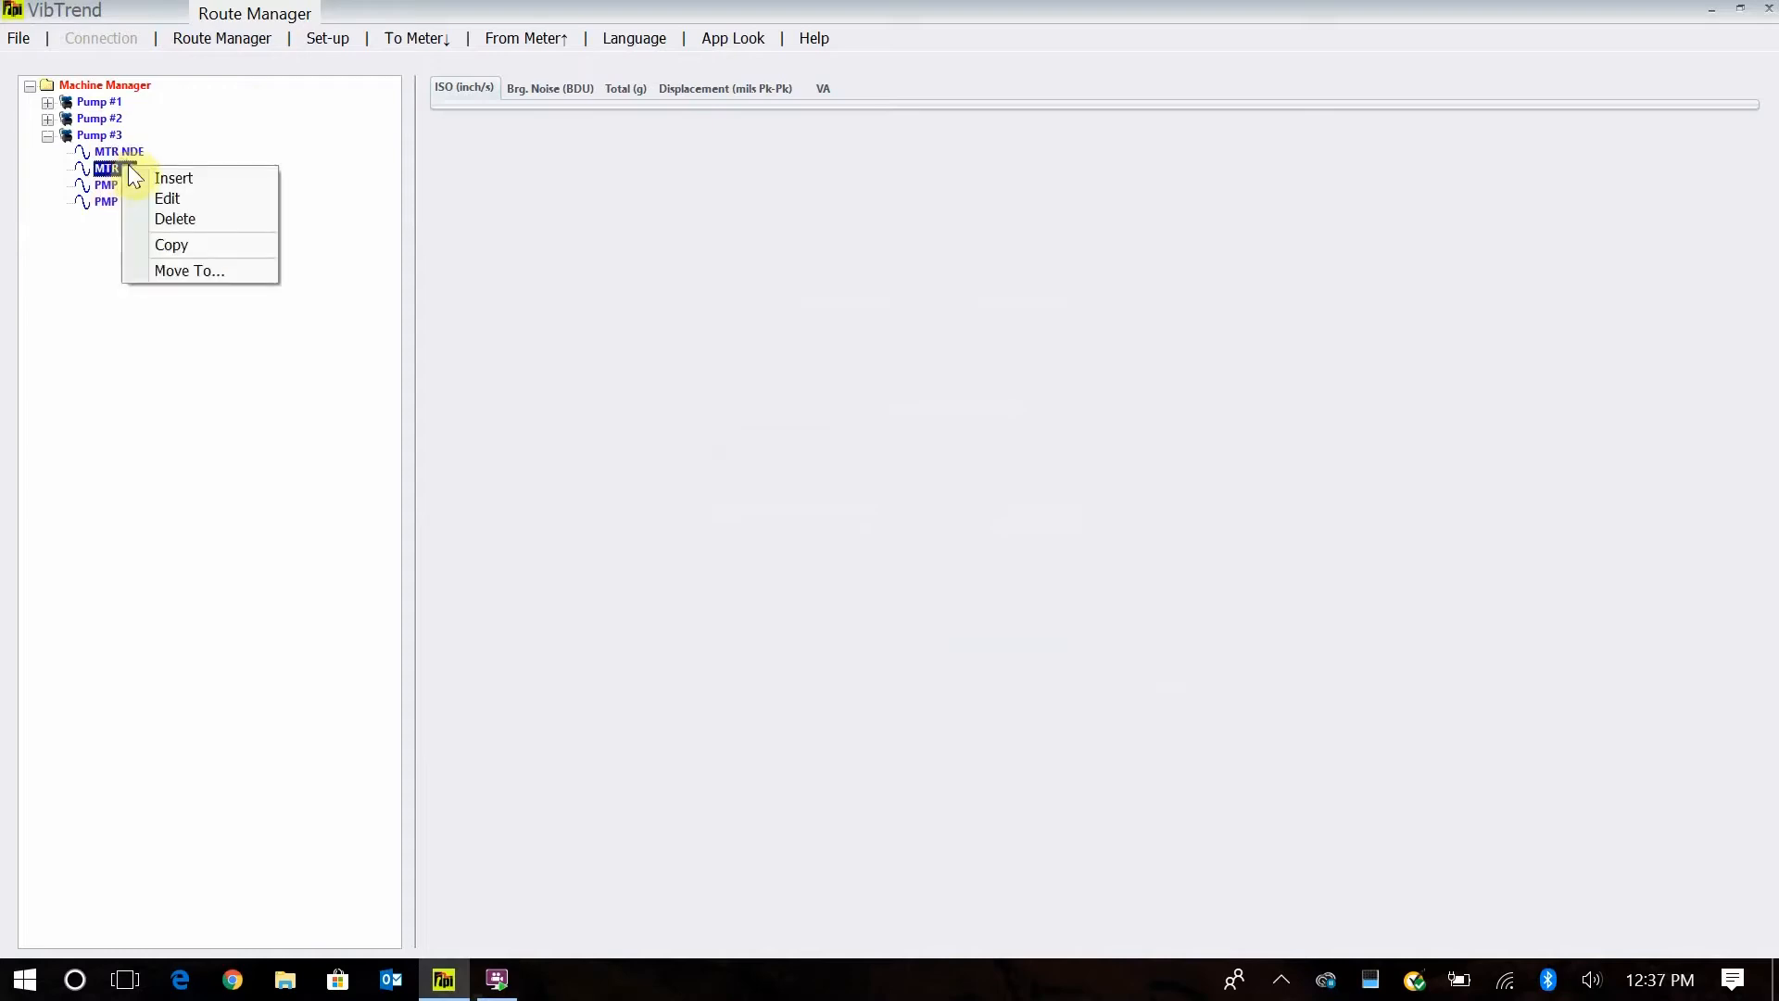
click(222, 197)
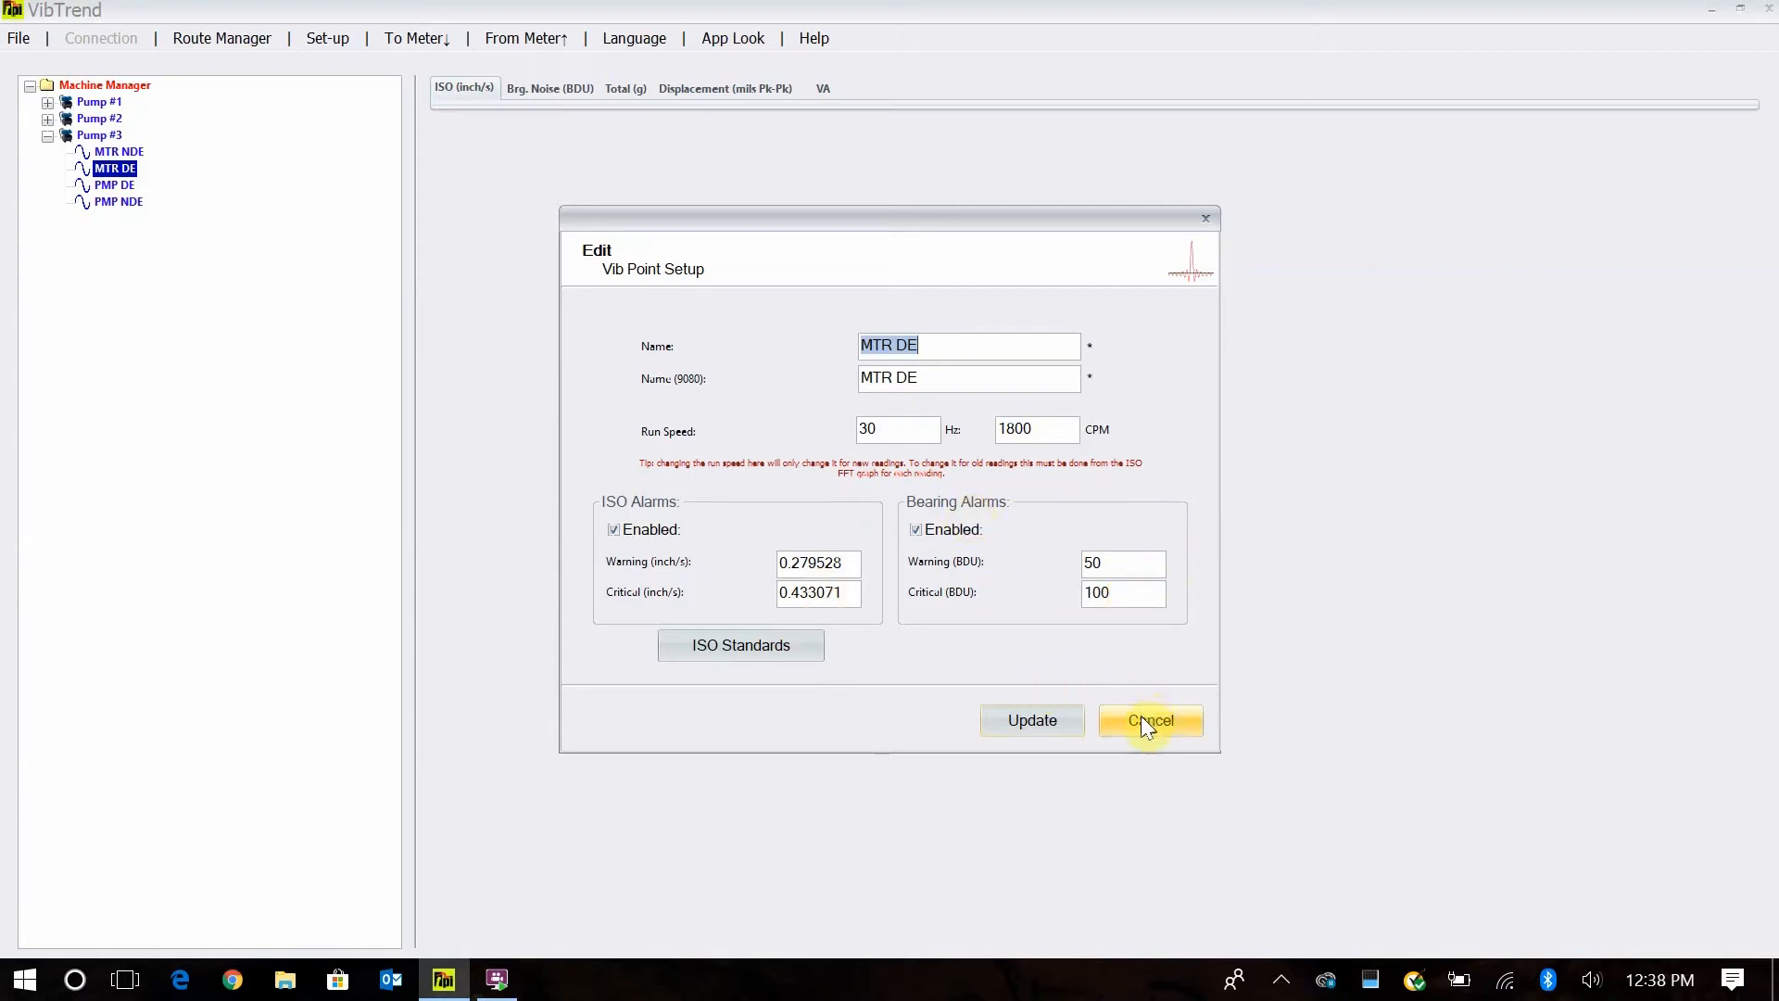
click(1114, 719)
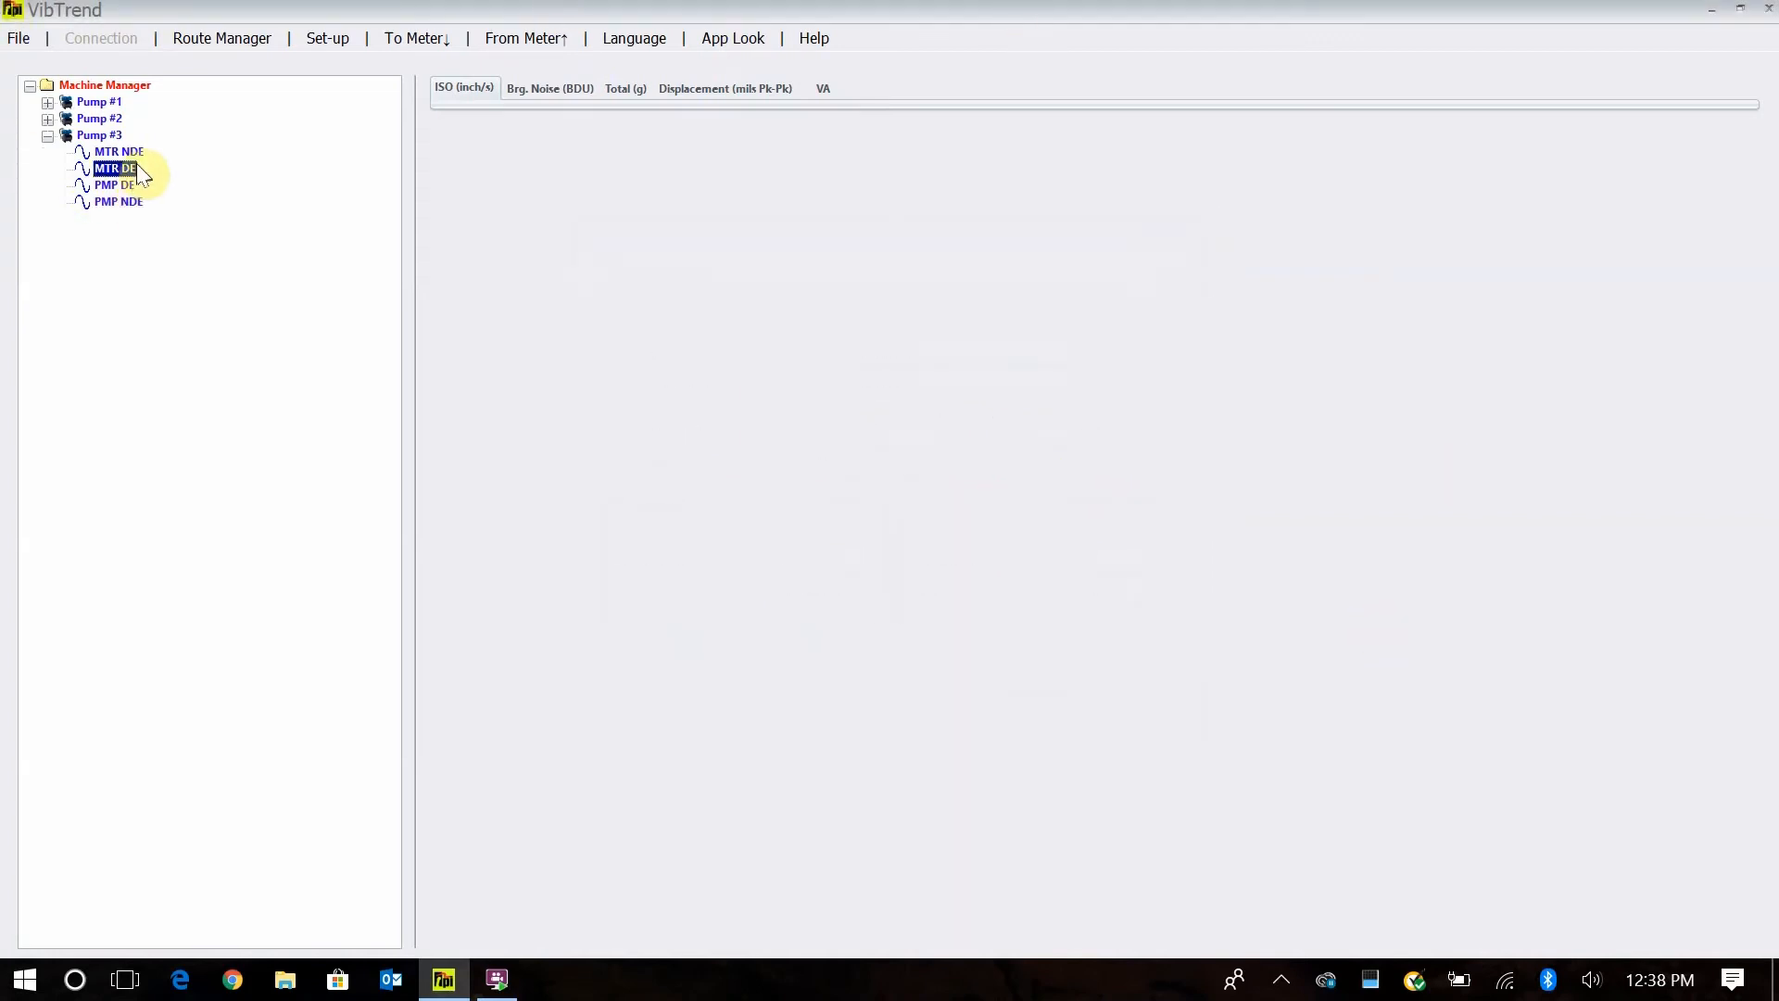
click(48, 136)
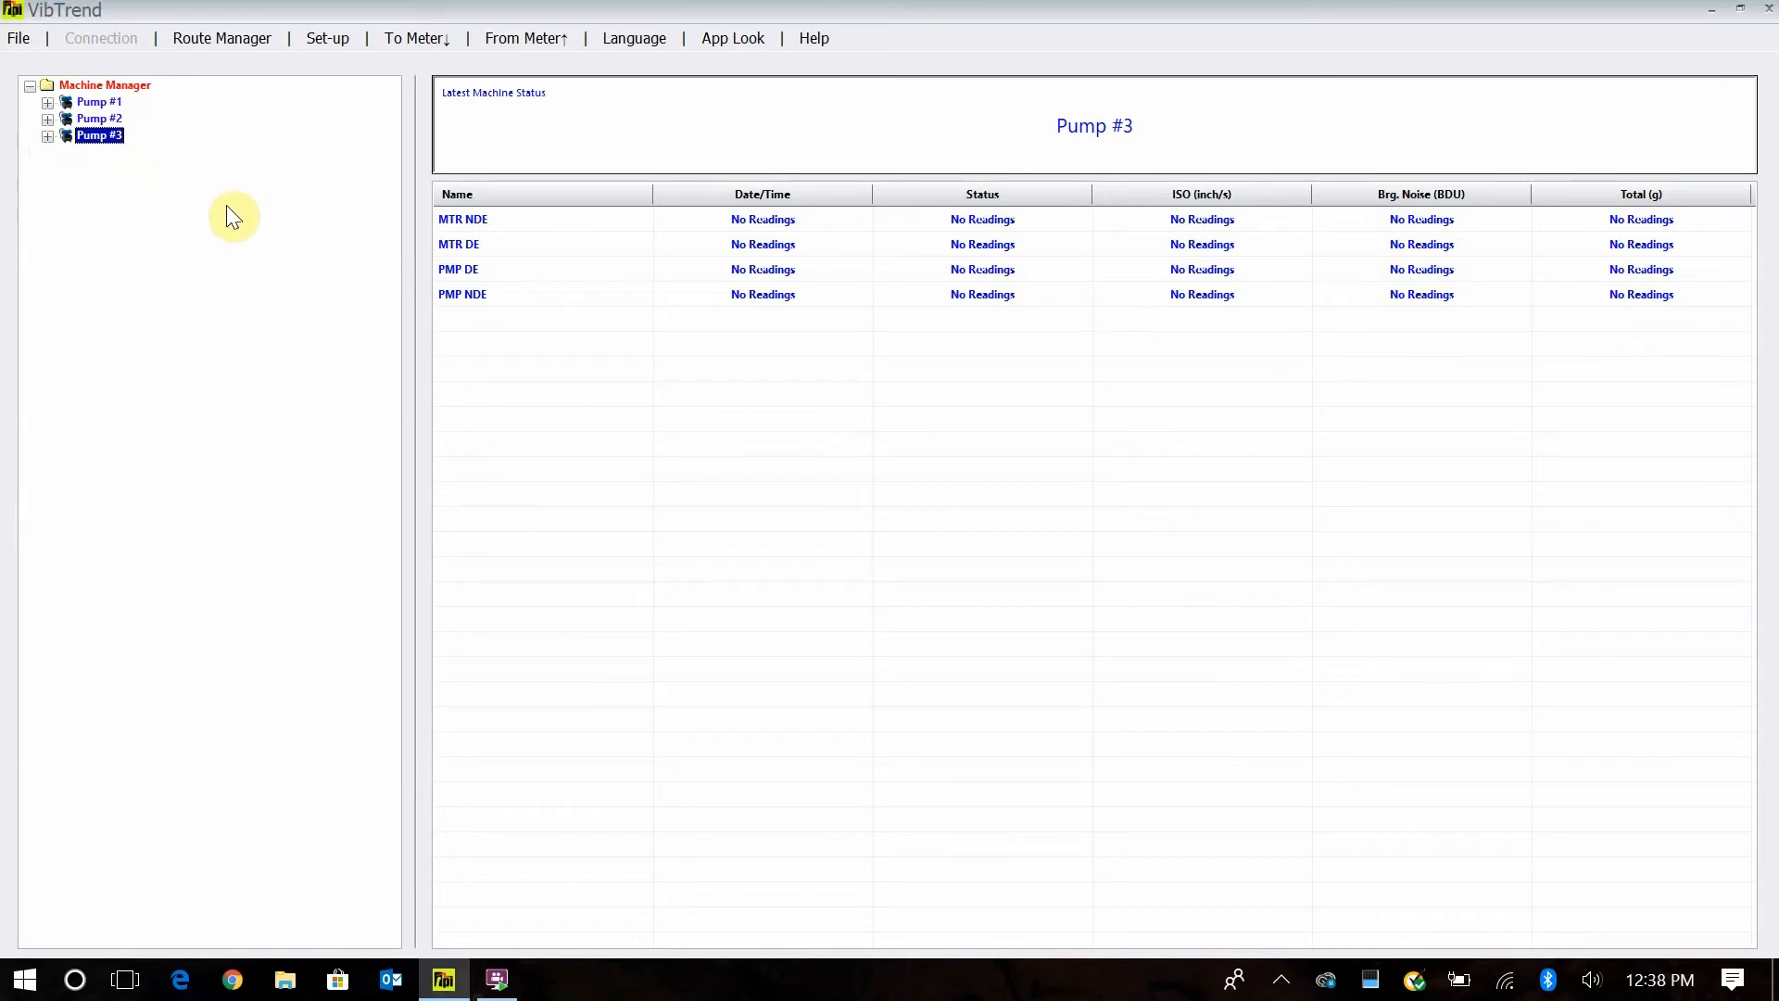
Create a new route named Pump Route in the Route Manager
click(236, 51)
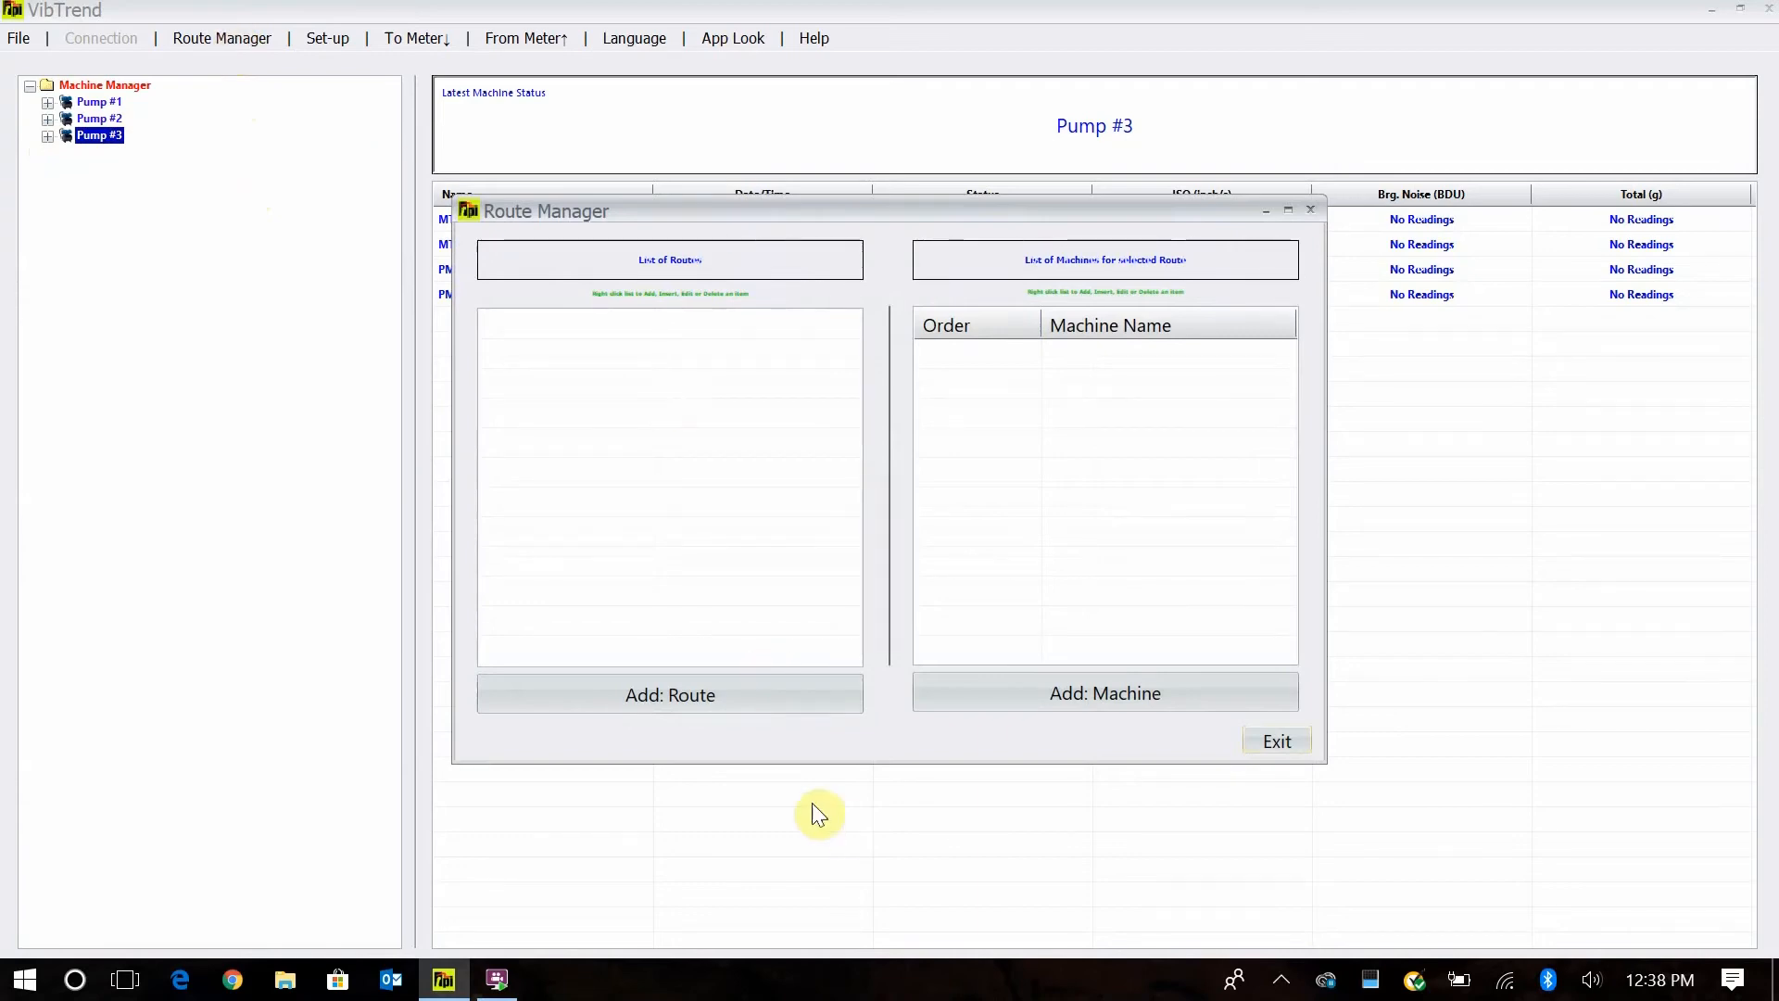
click(671, 704)
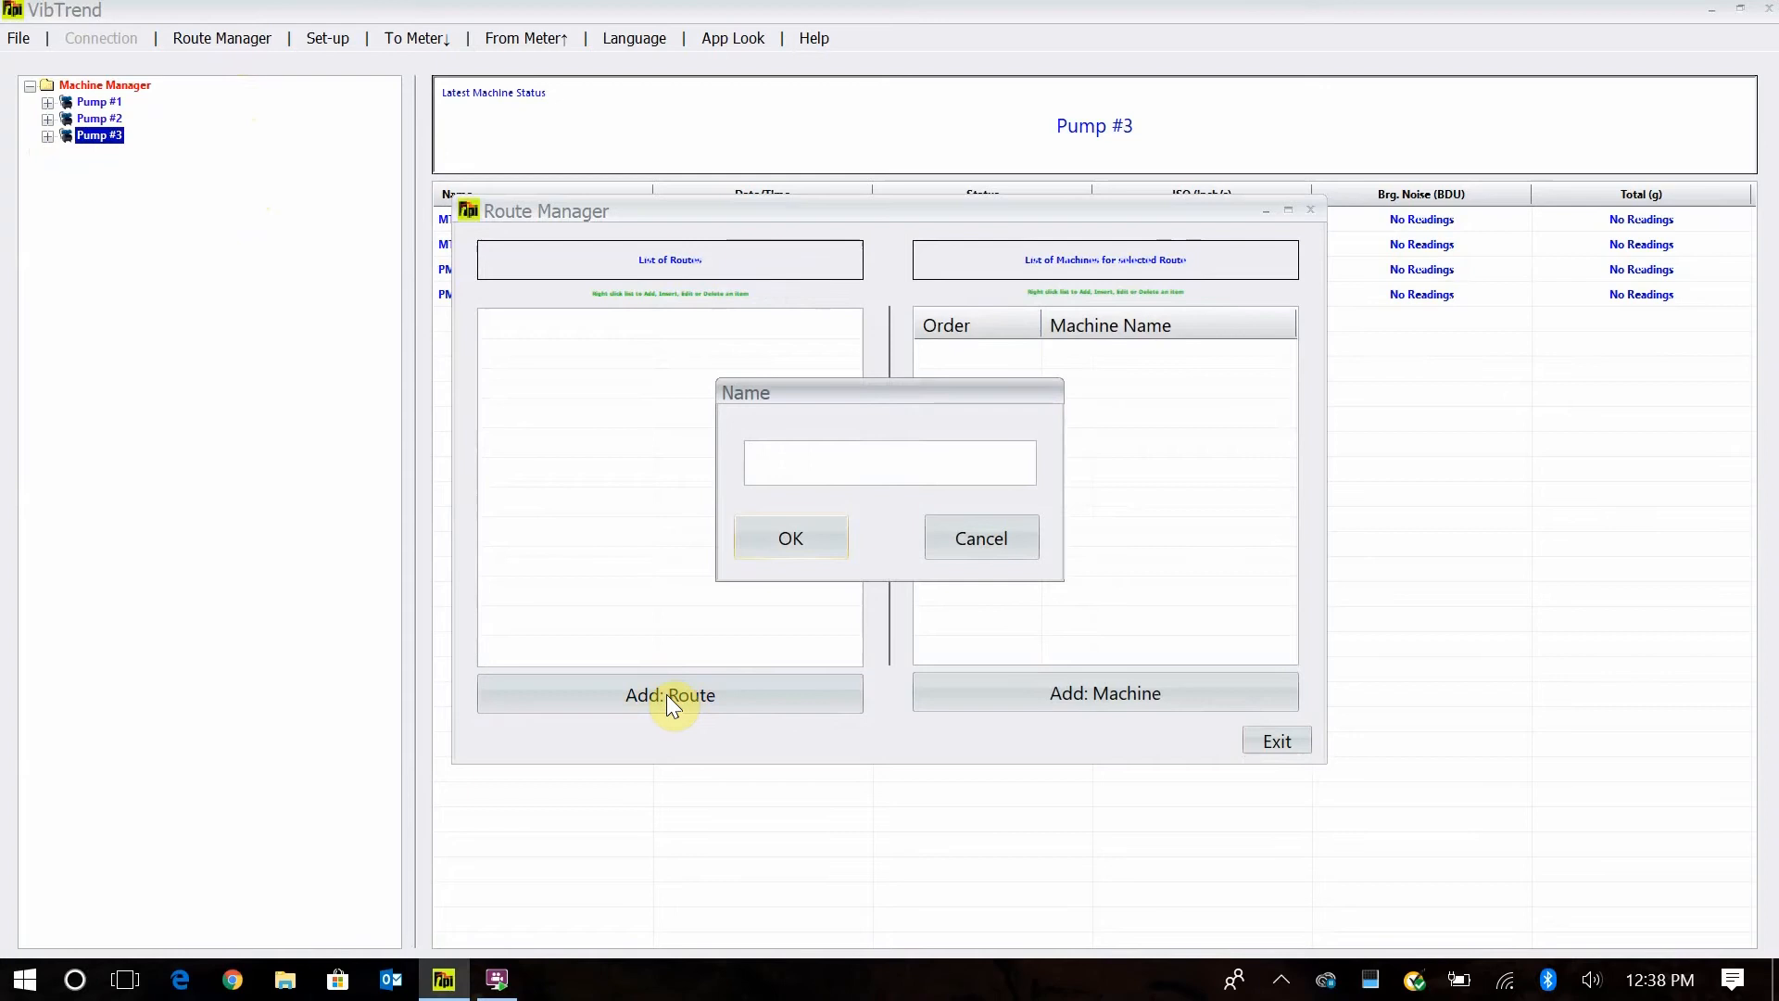
text(Pump Route)
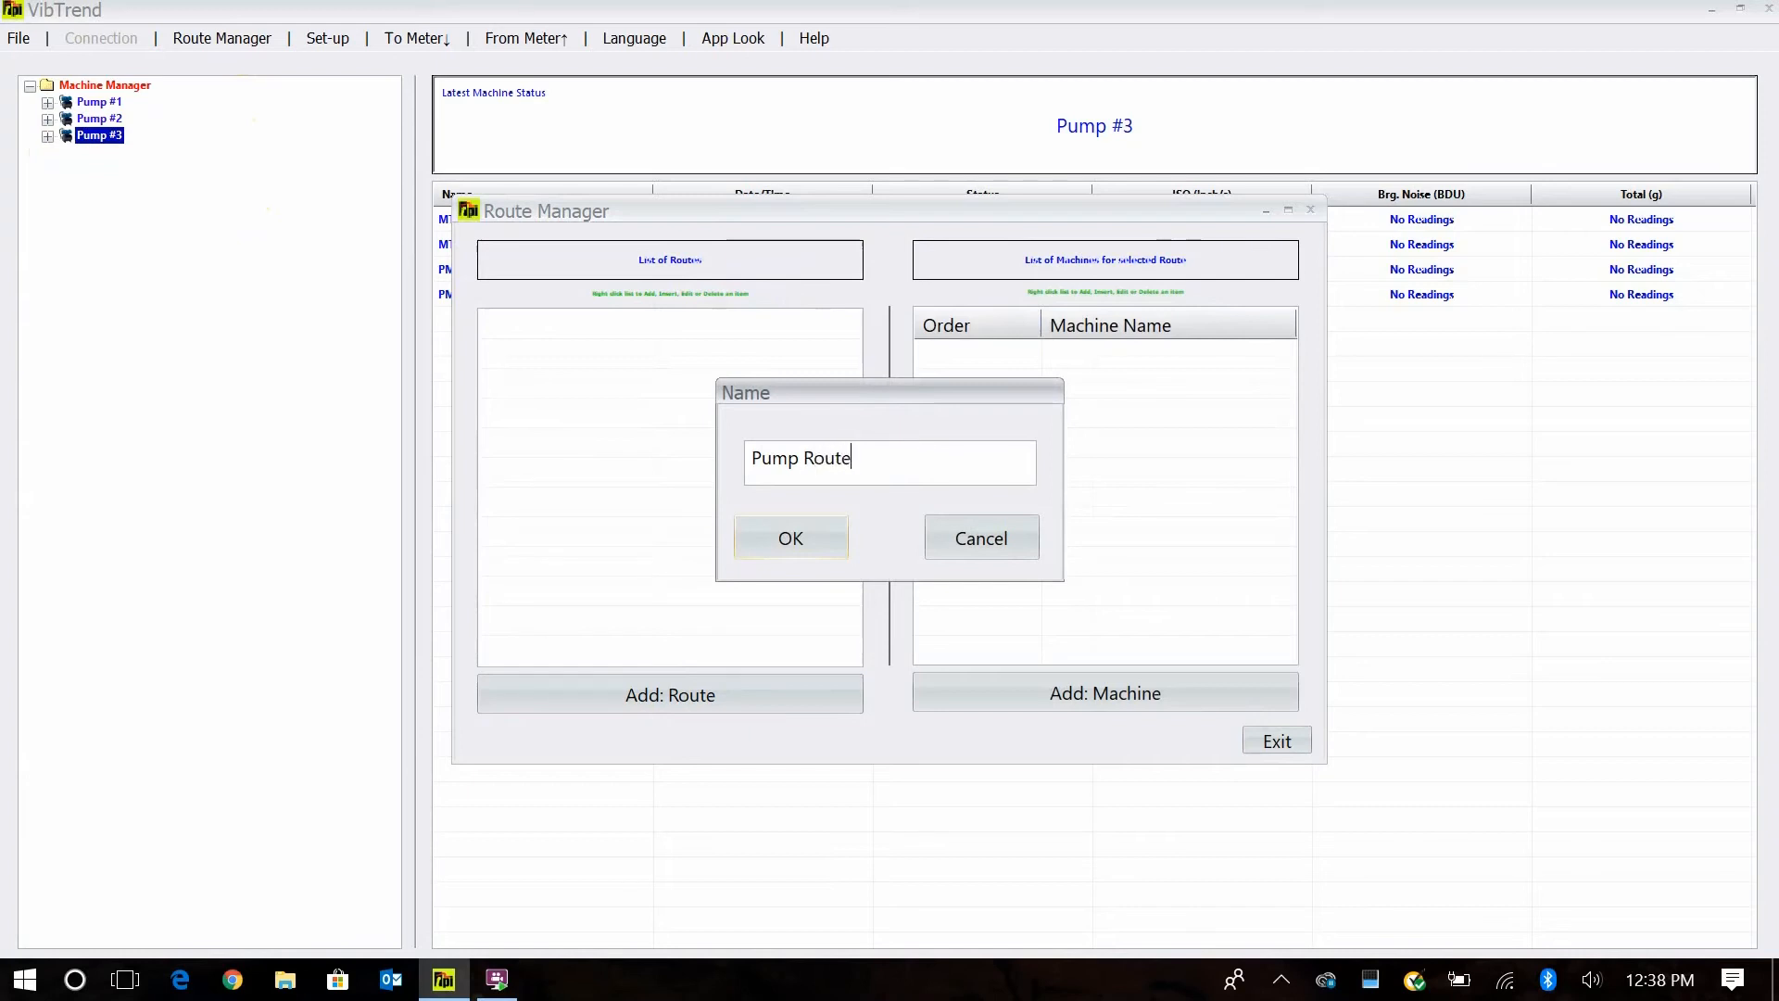
click(784, 541)
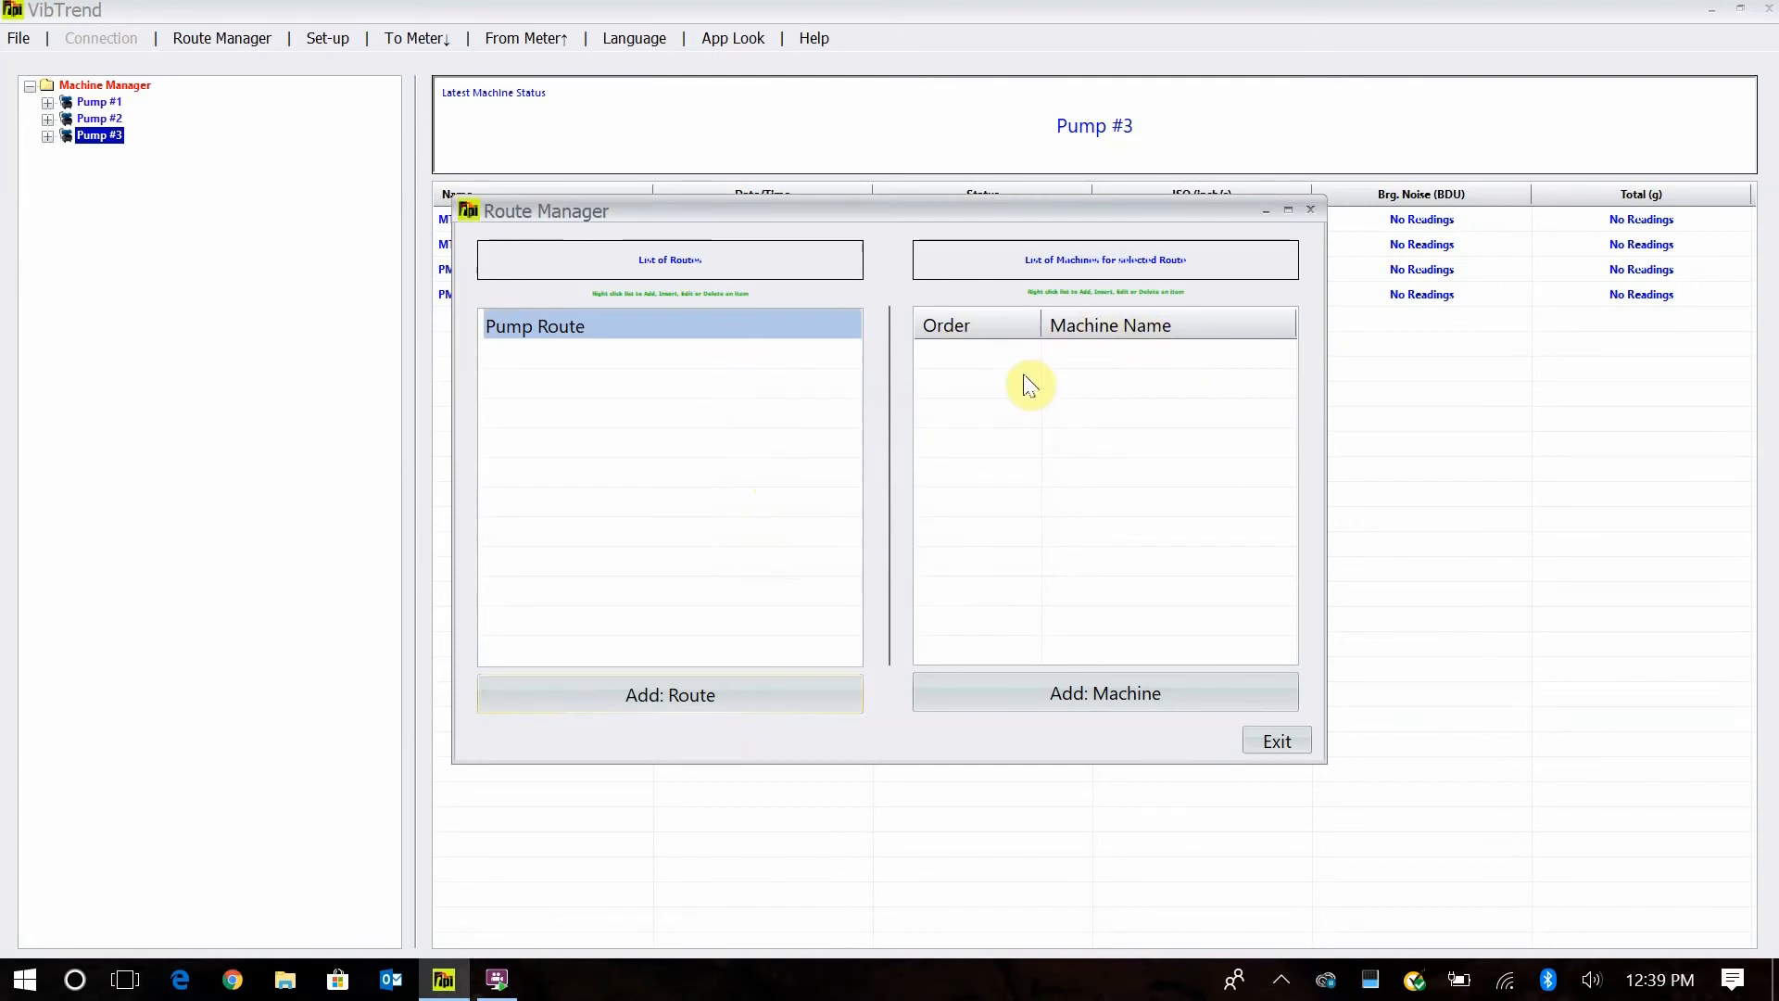
Add Pump #1, Pump #2 and Pump #3 in that order to Pump Route and close the Route Manager
click(1063, 702)
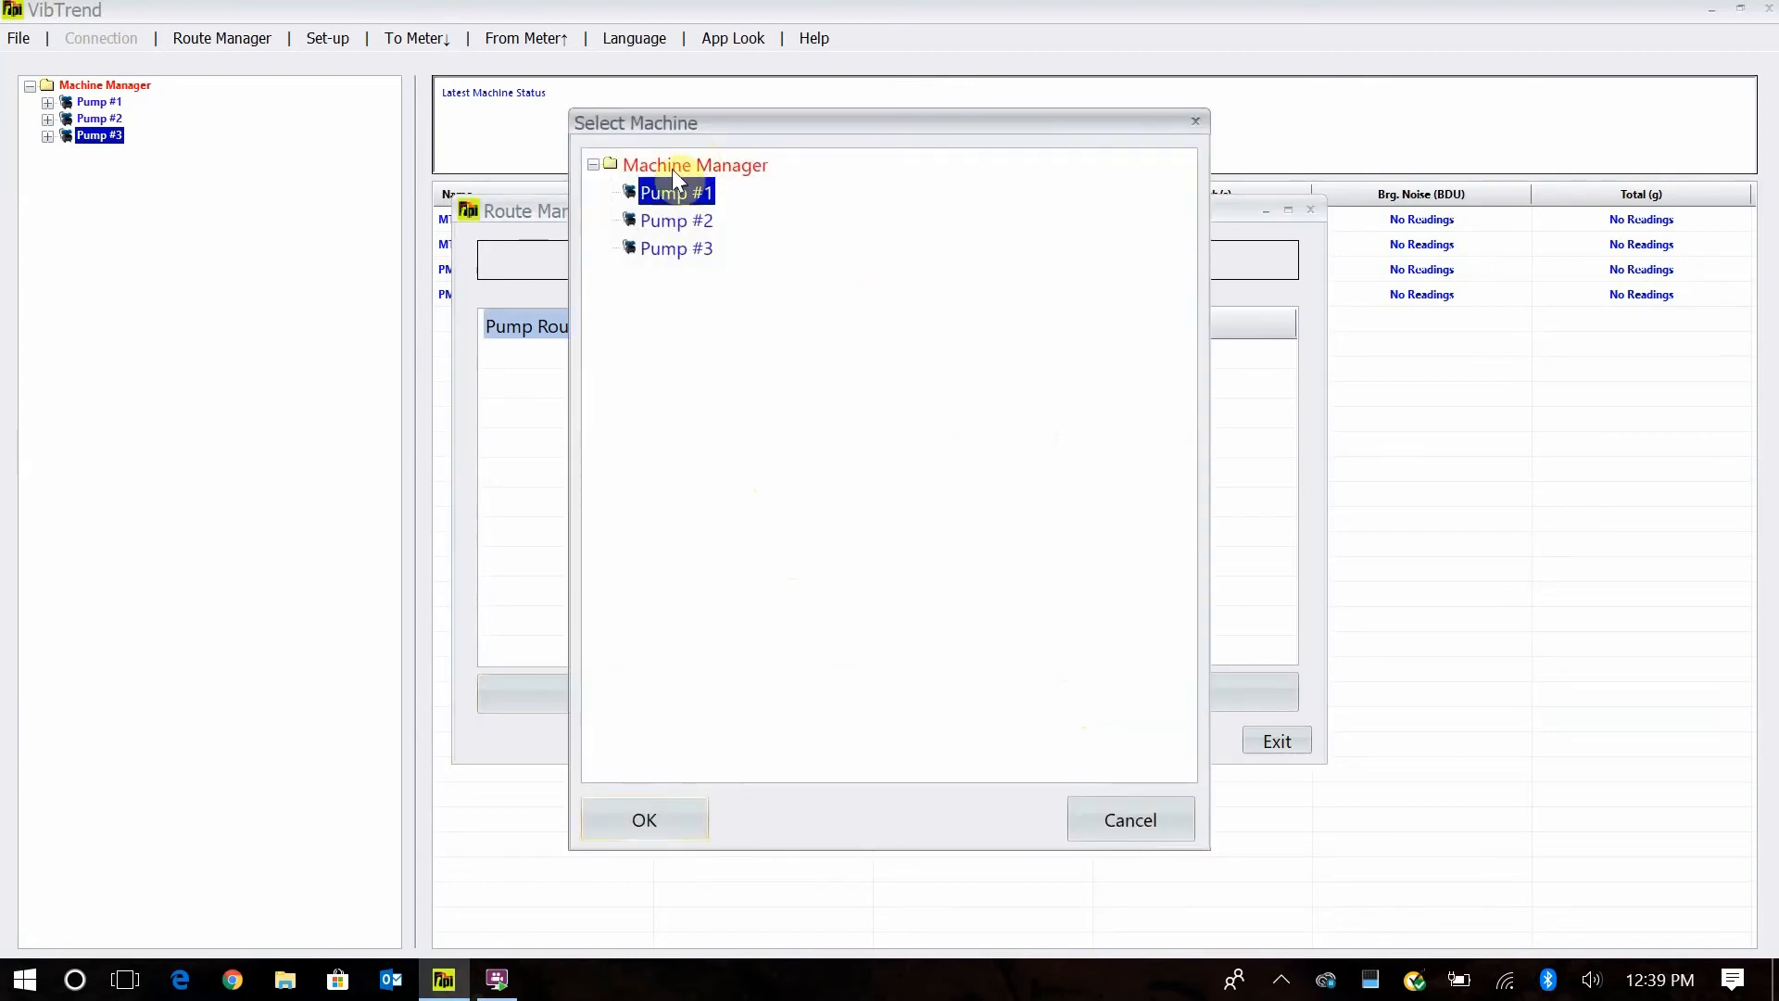
click(610, 819)
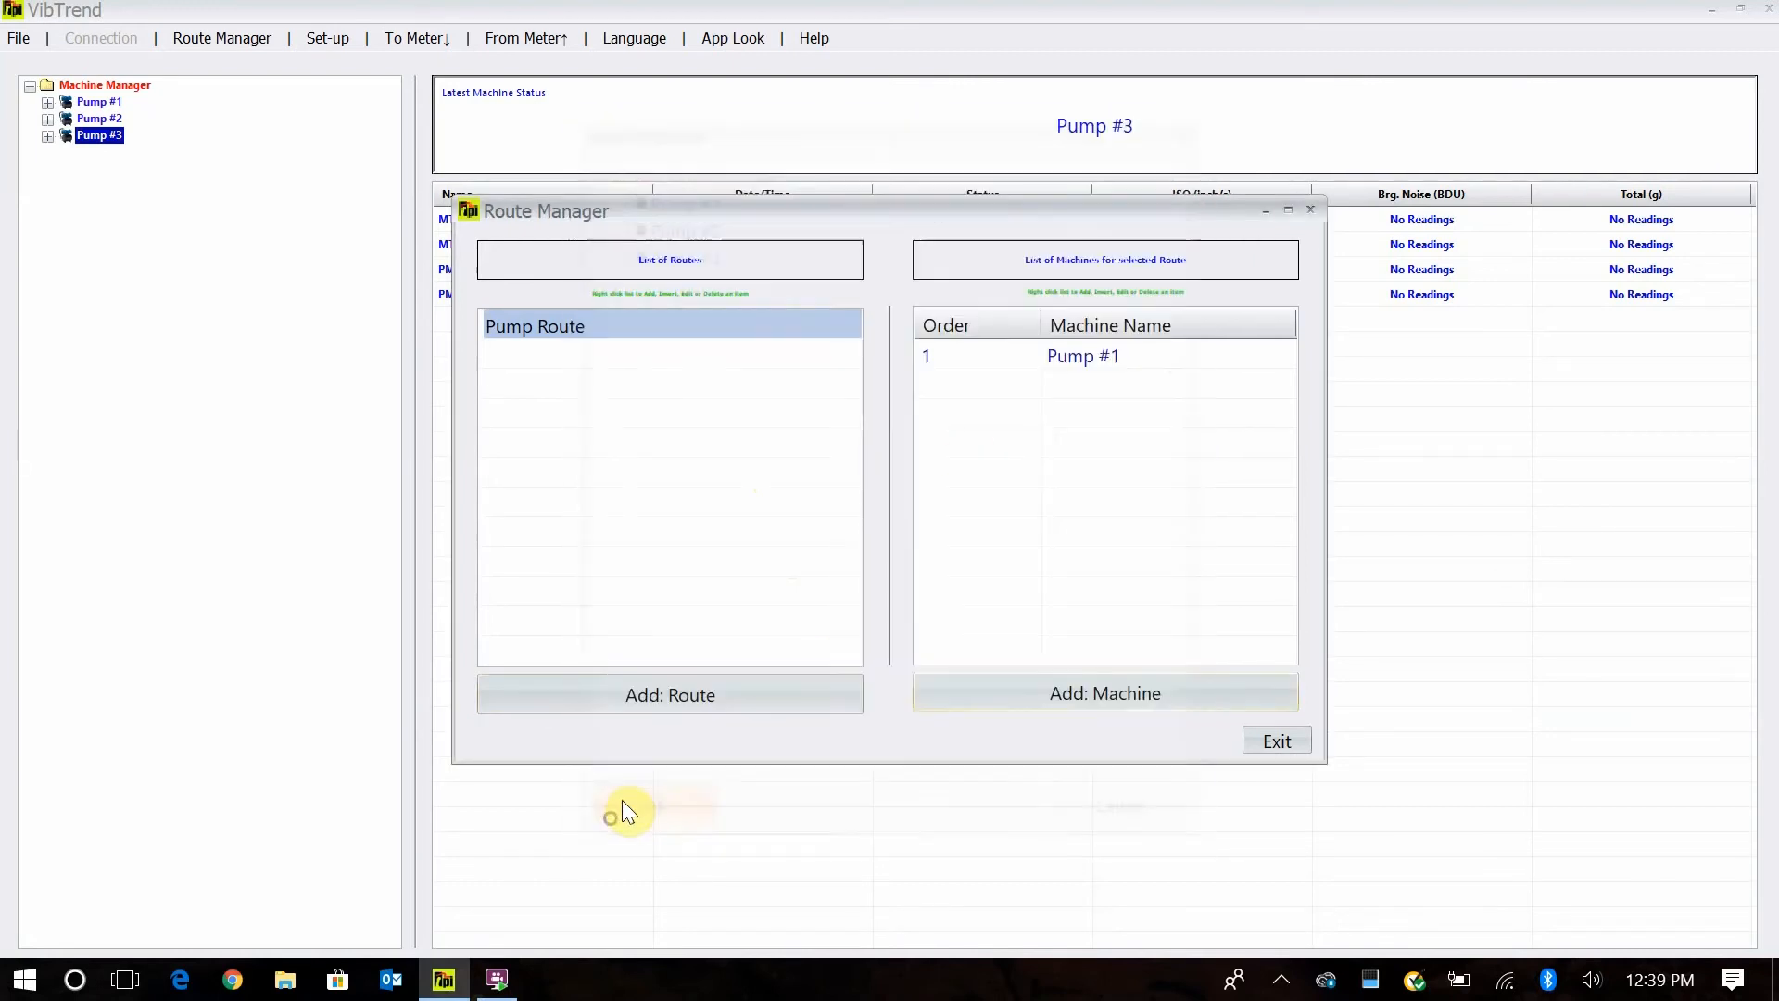
click(1089, 700)
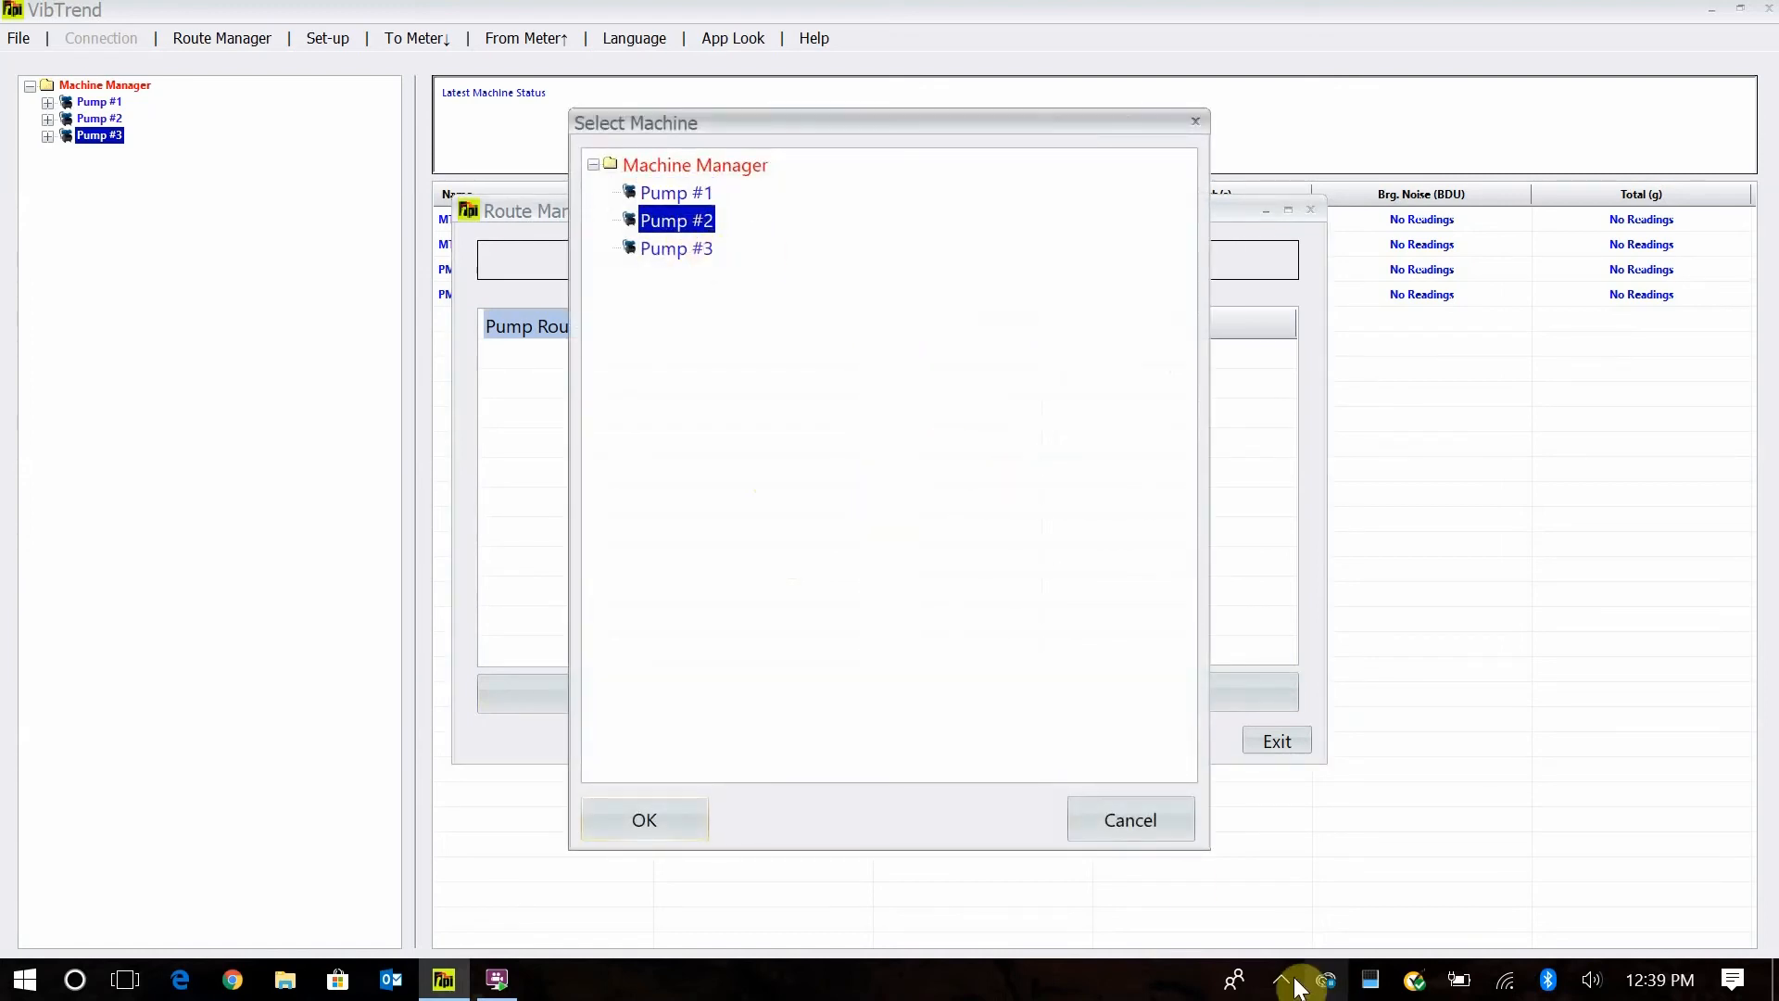
click(626, 819)
click(1115, 690)
click(657, 250)
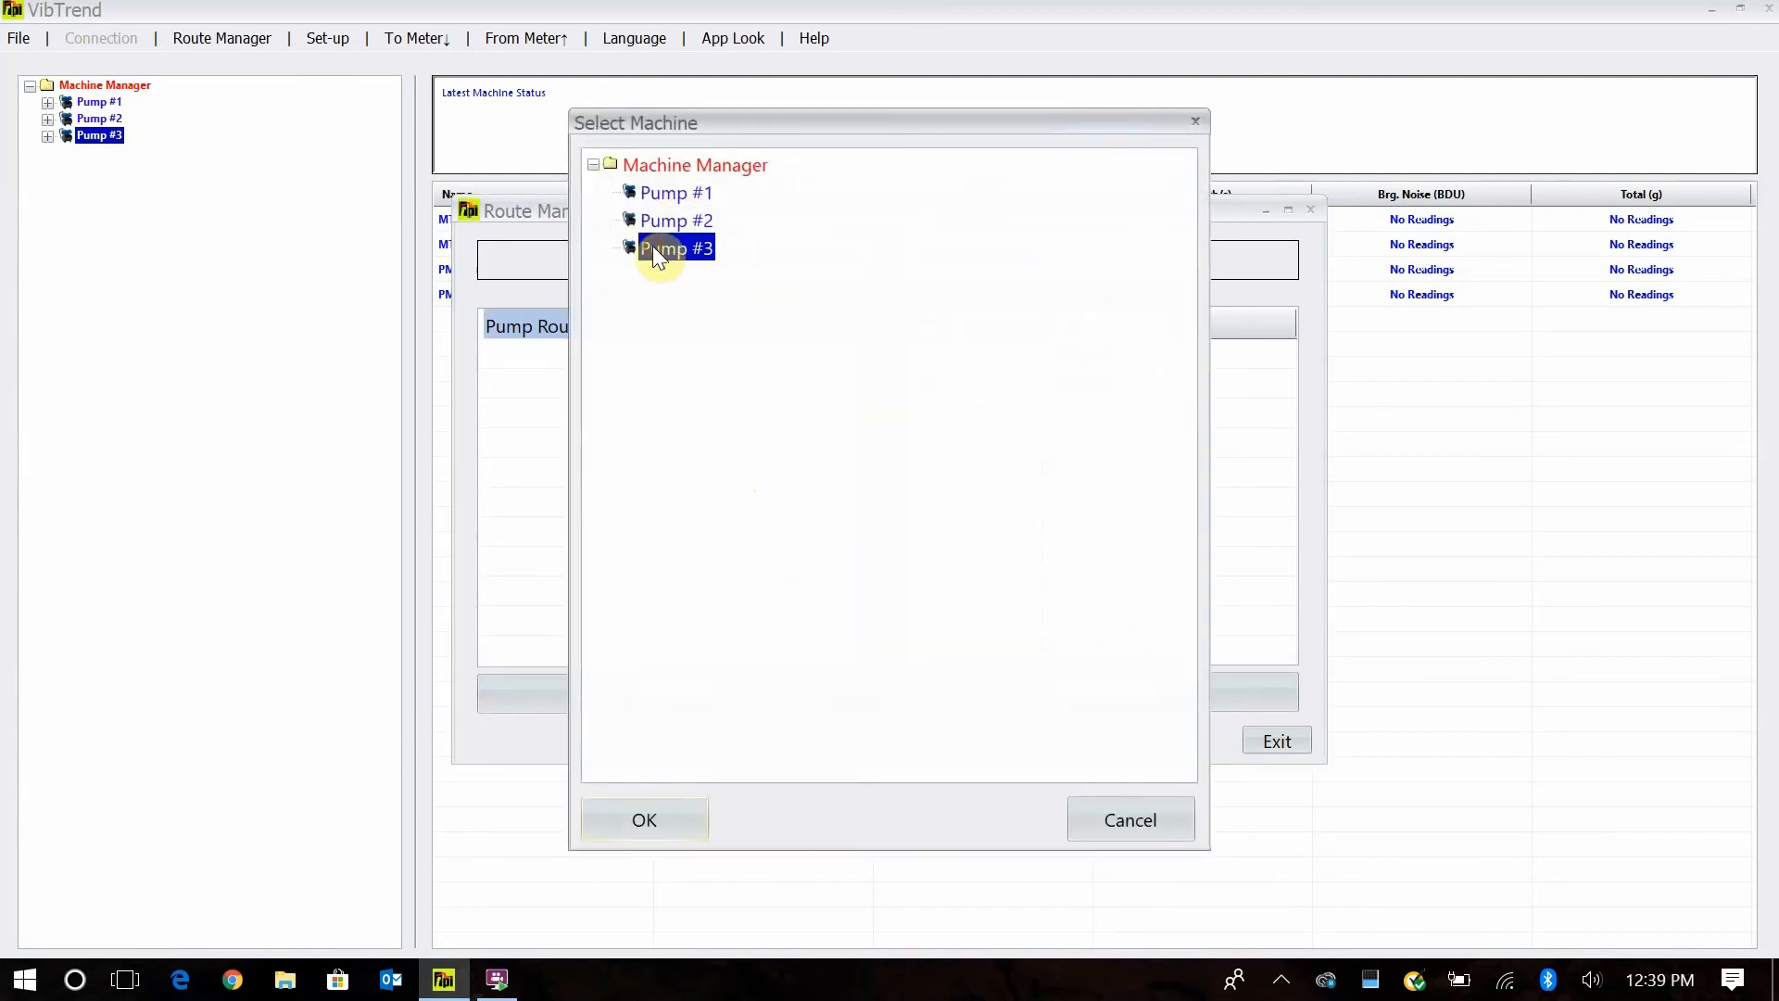
click(671, 813)
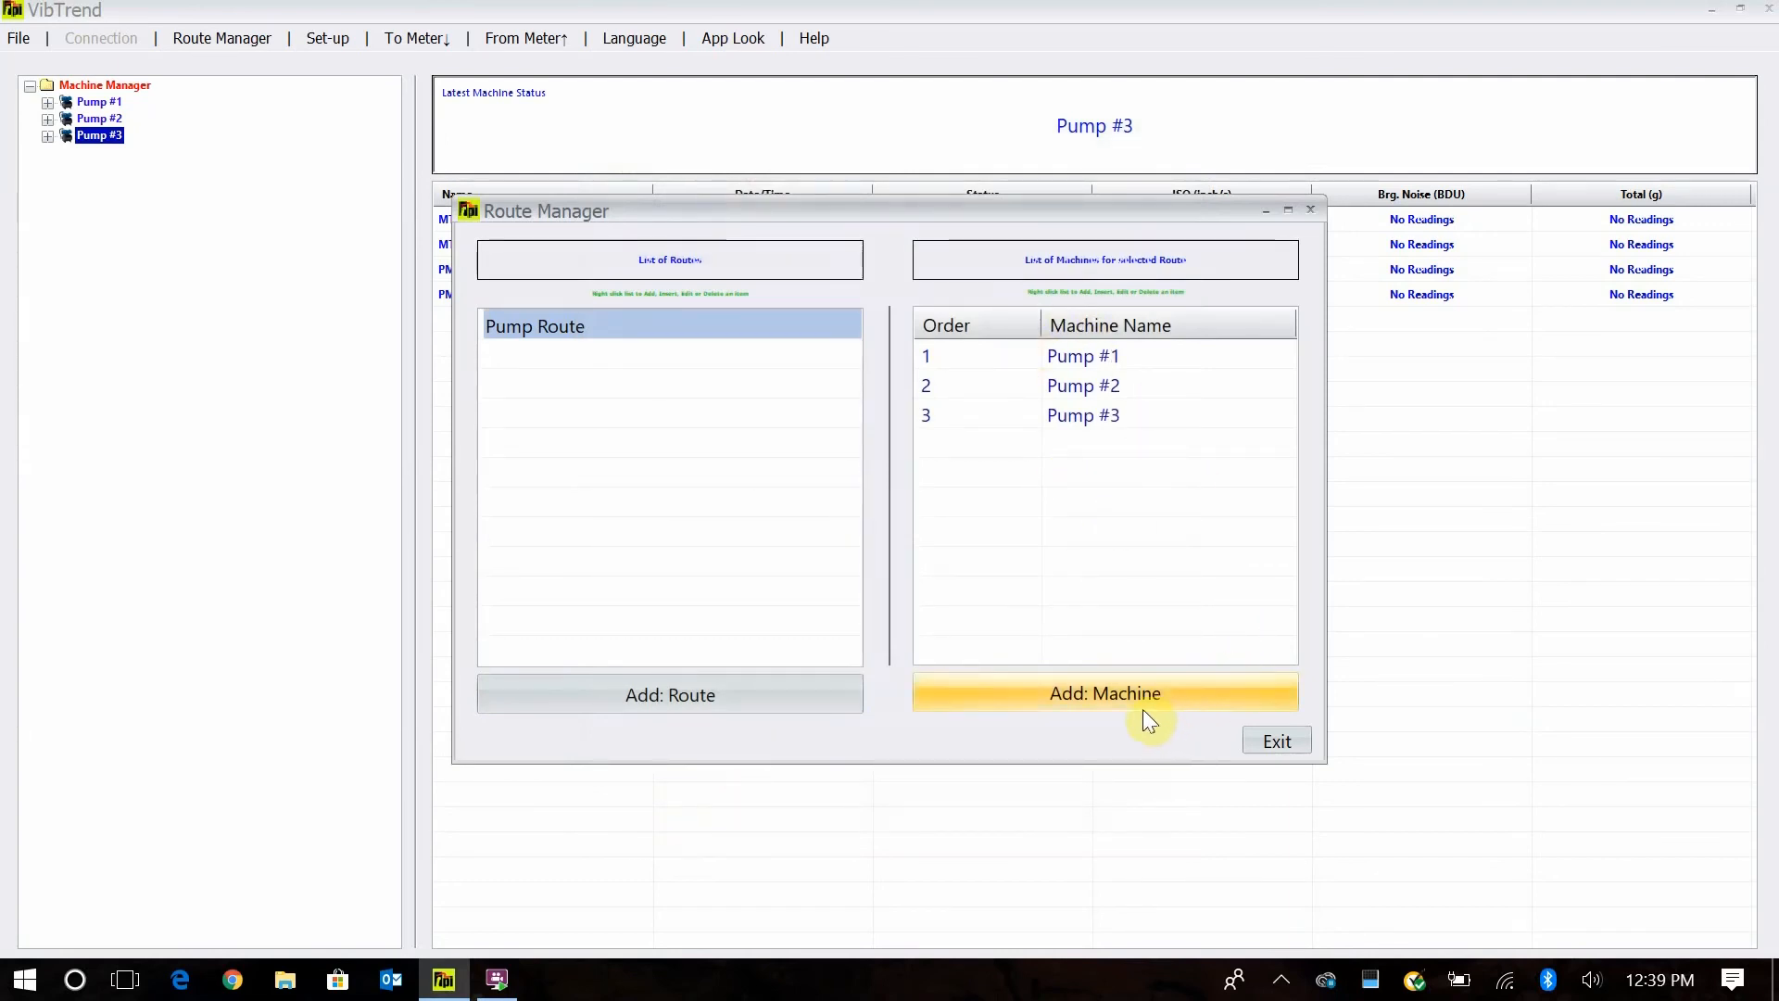
click(1268, 746)
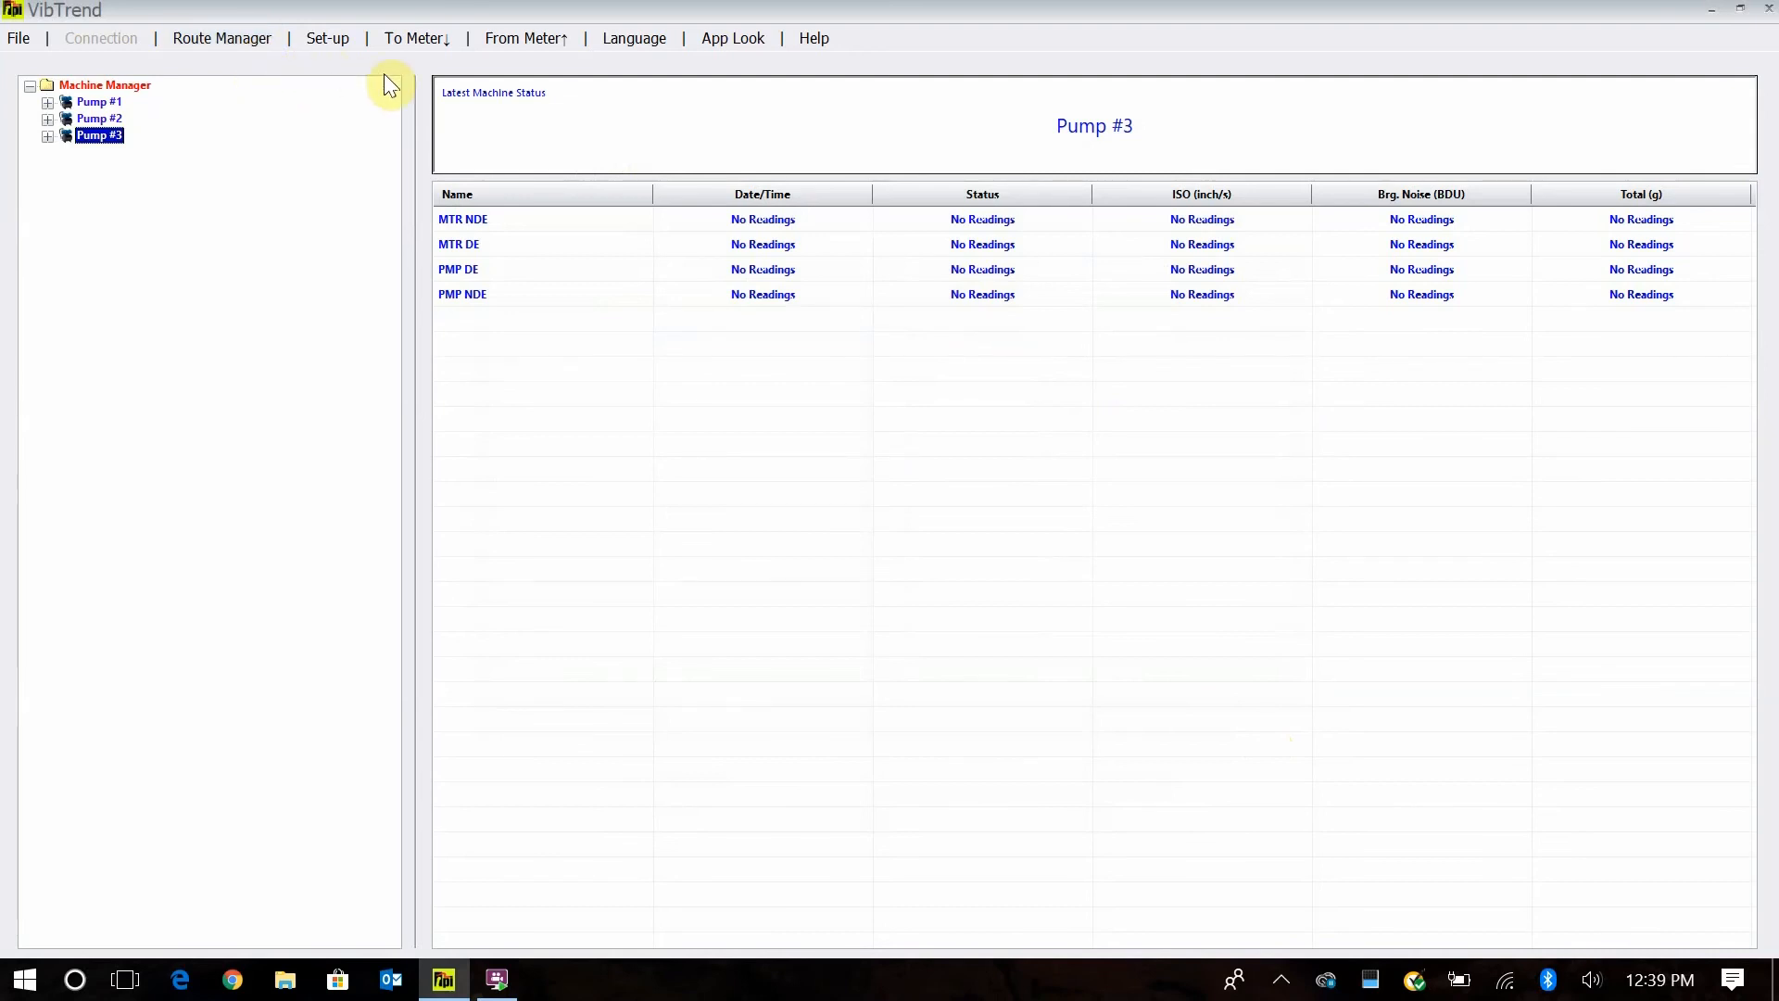
Try to download Pump Route to the meter, and cancel the transfer
click(408, 37)
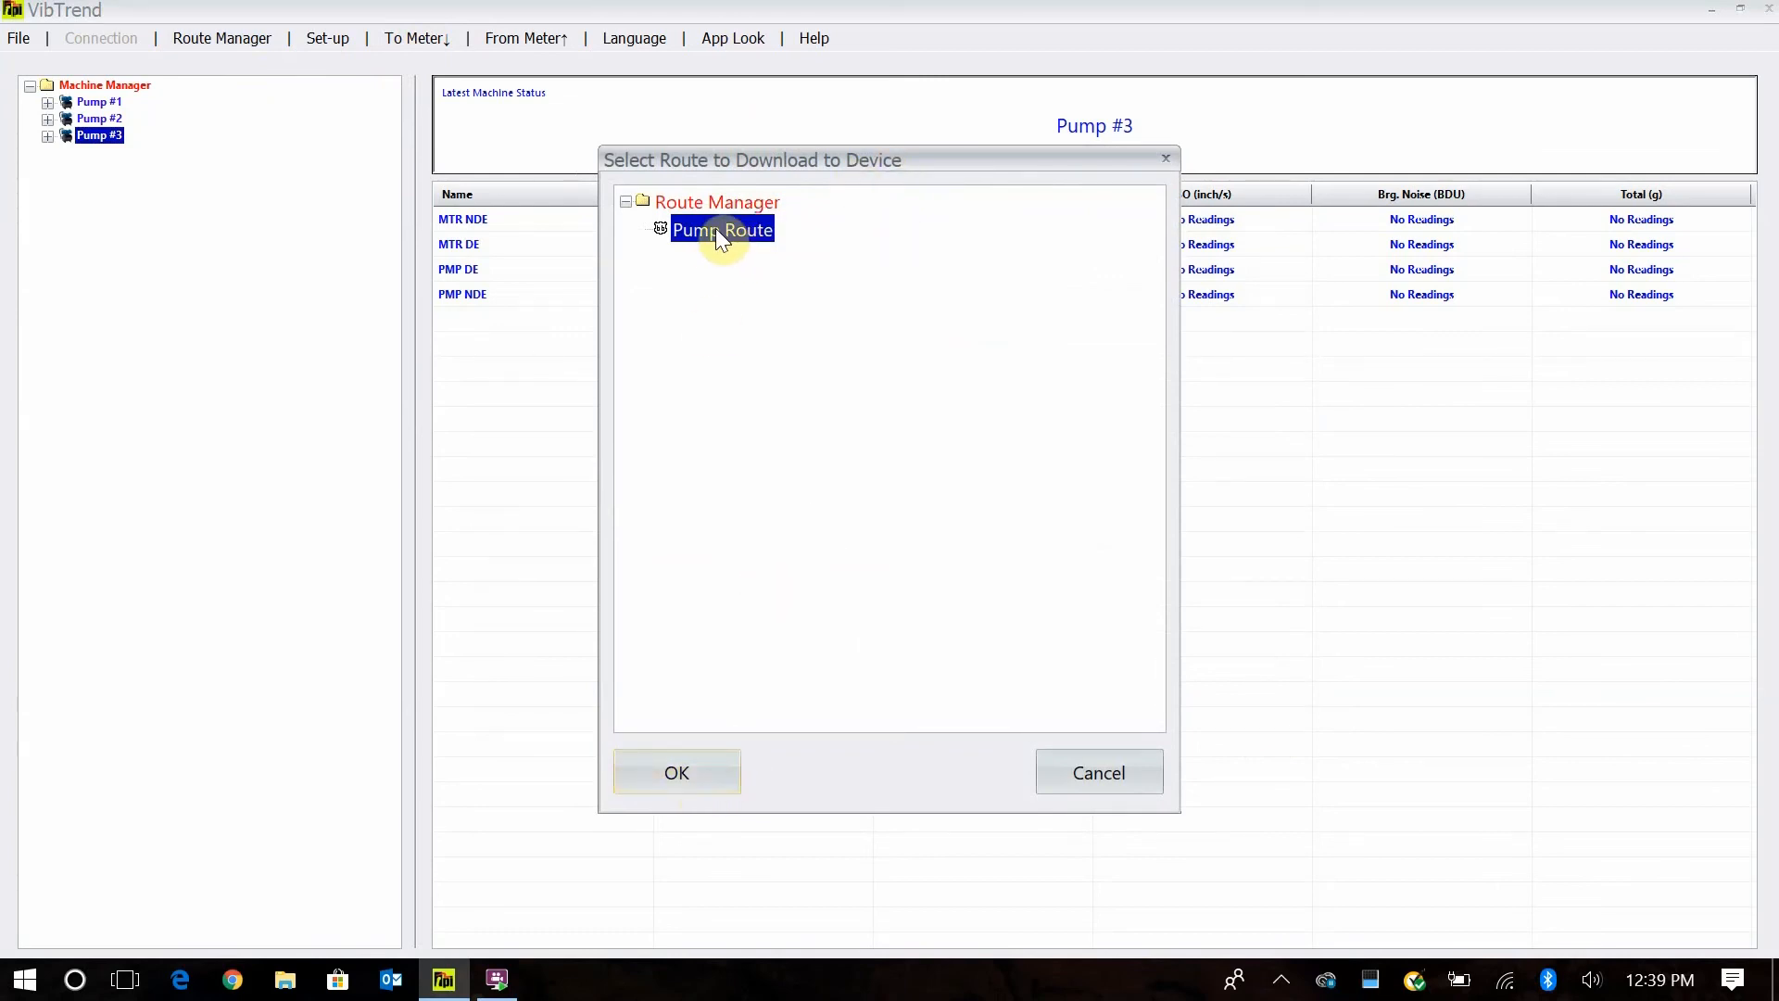
click(693, 771)
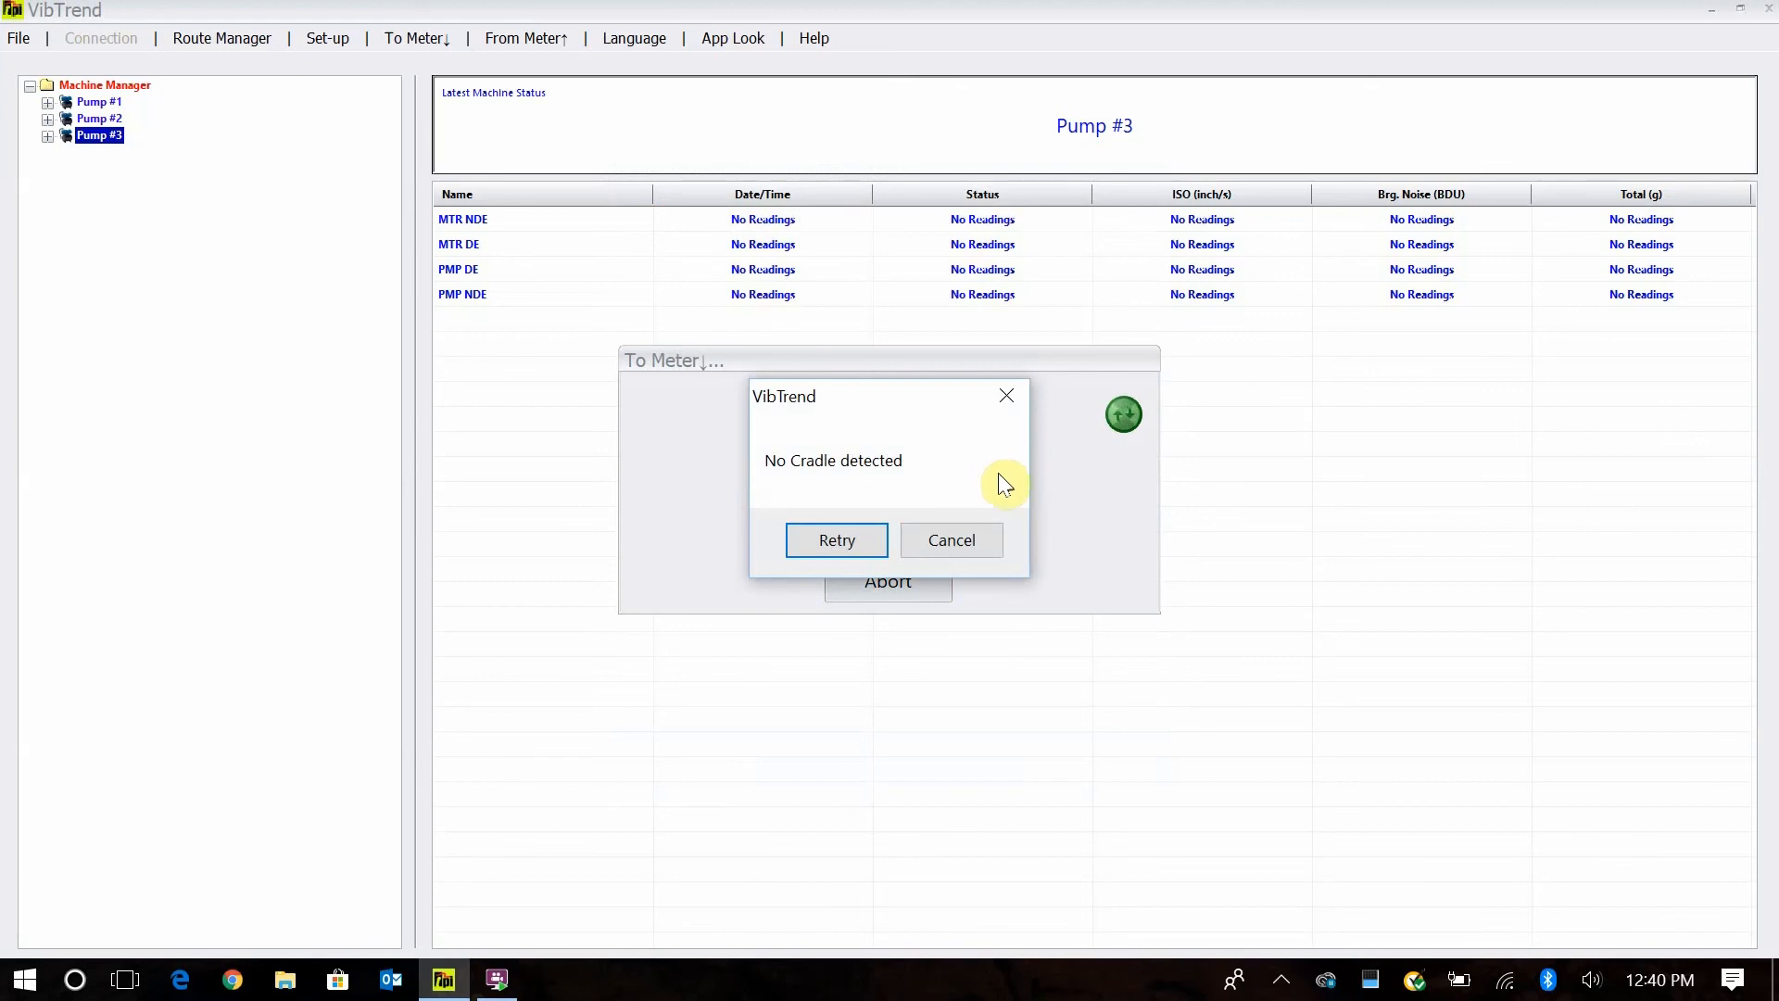
click(964, 543)
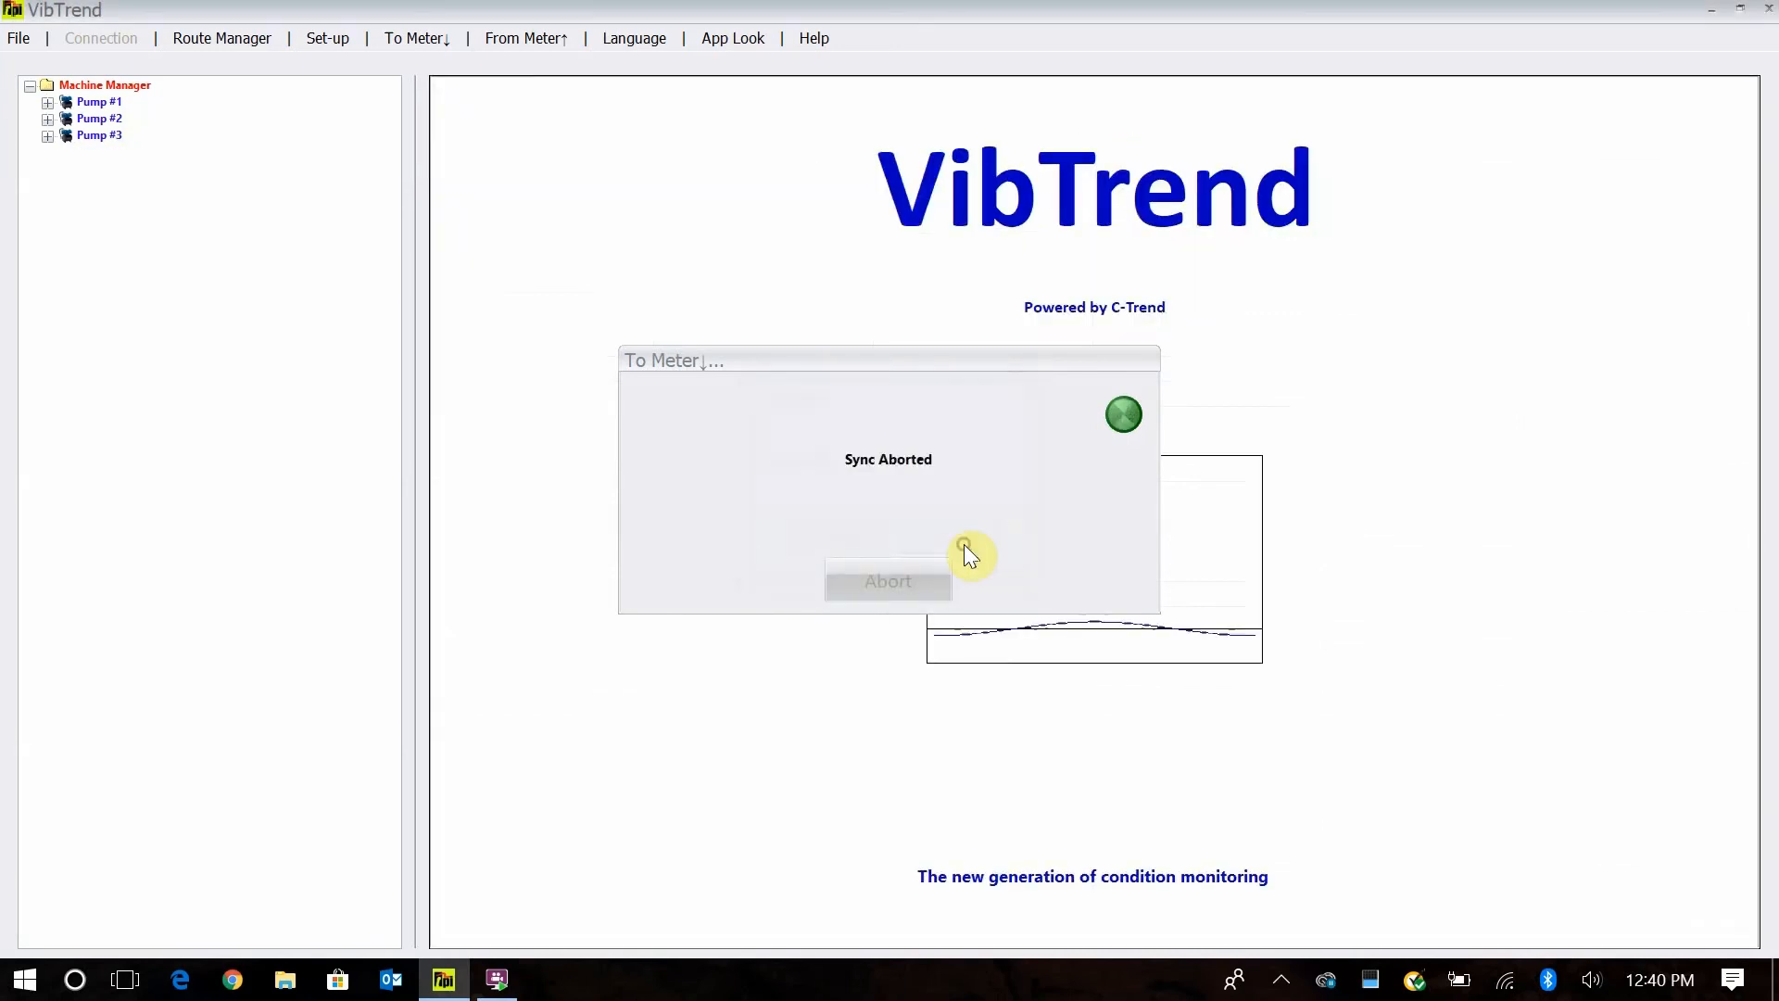